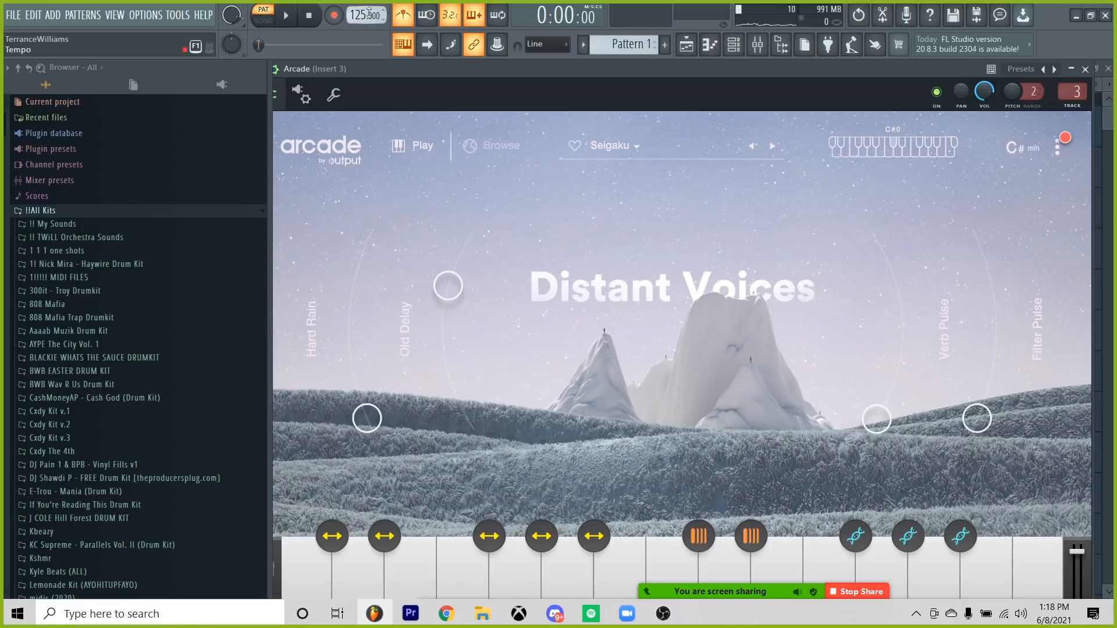
Set the tempo to 120 BPM and load Fruity Love Philter with the Simple lowpass preset on Insert 3.
left_click_drag(369, 11, 368, 20)
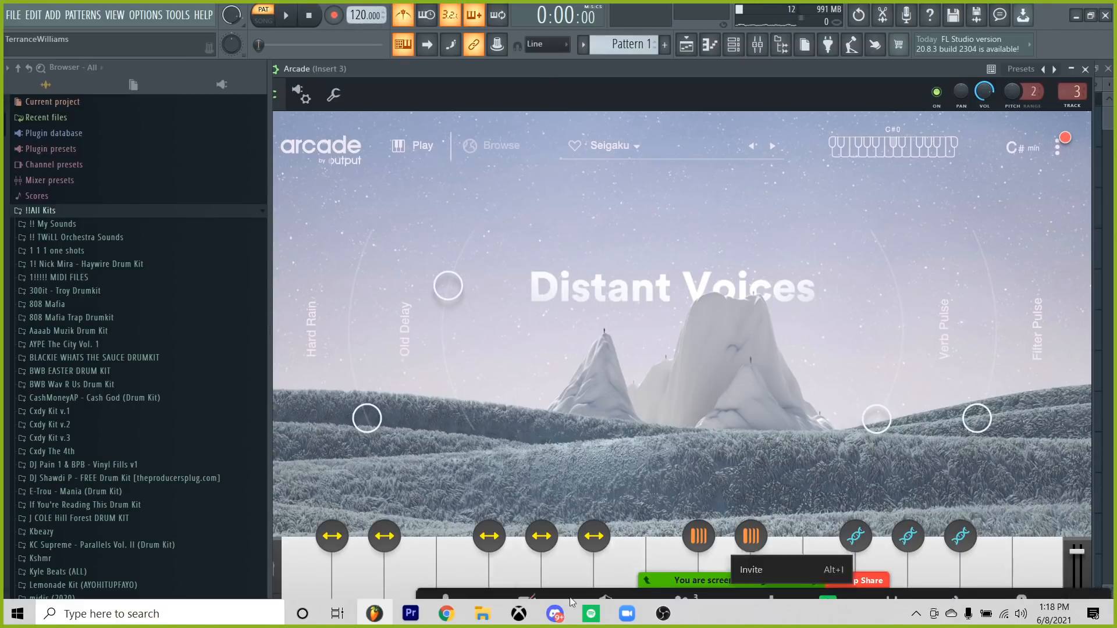
left_click(758, 45)
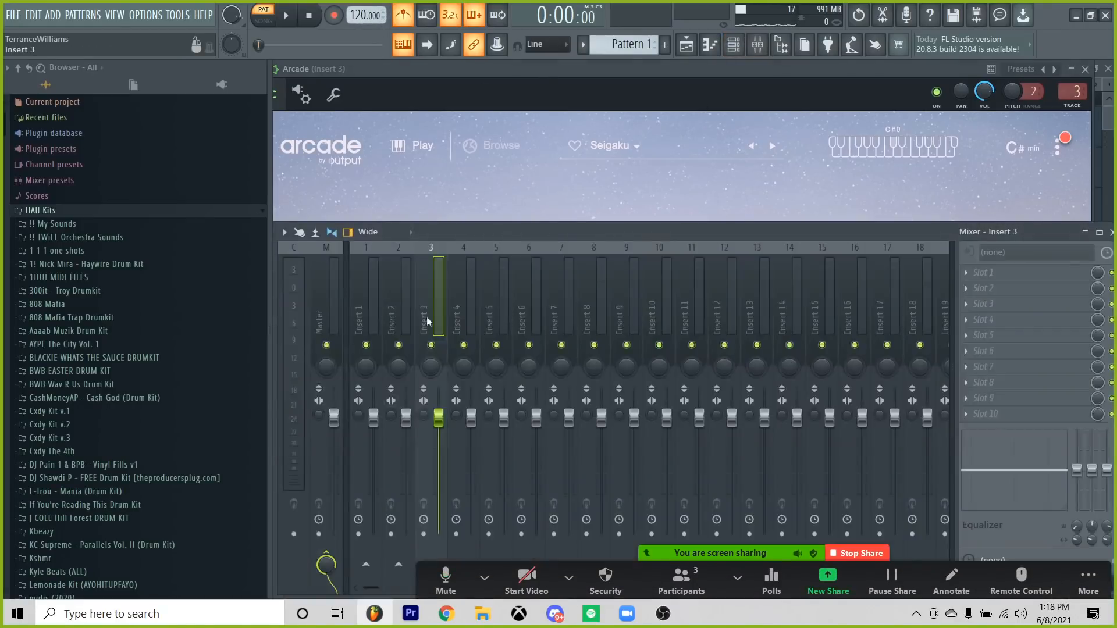
left_click(989, 273)
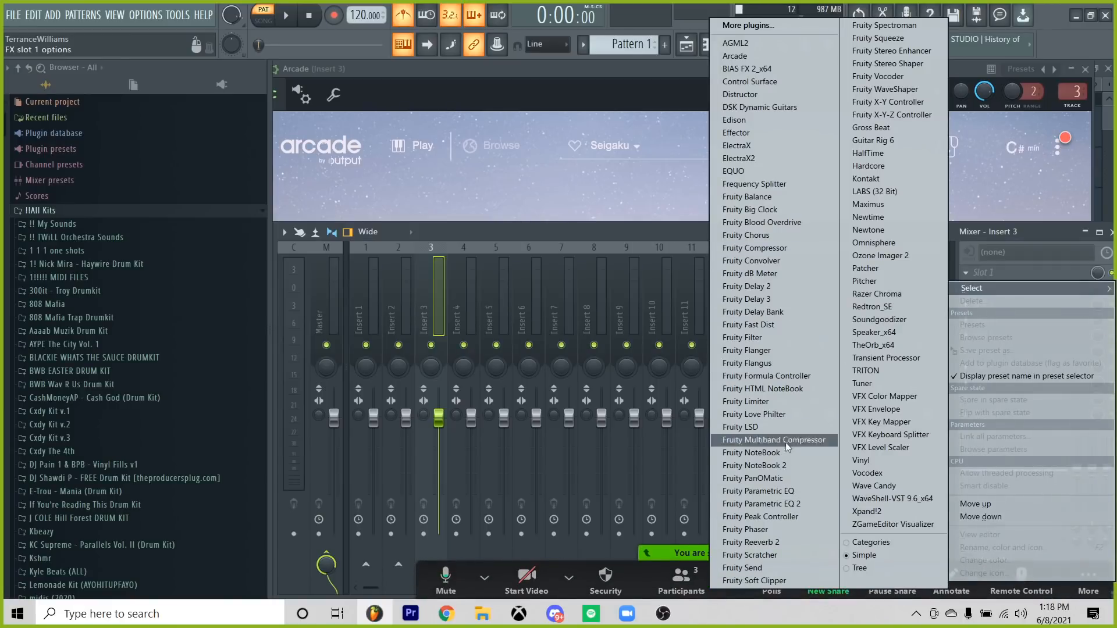
left_click(762, 414)
left_click(701, 127)
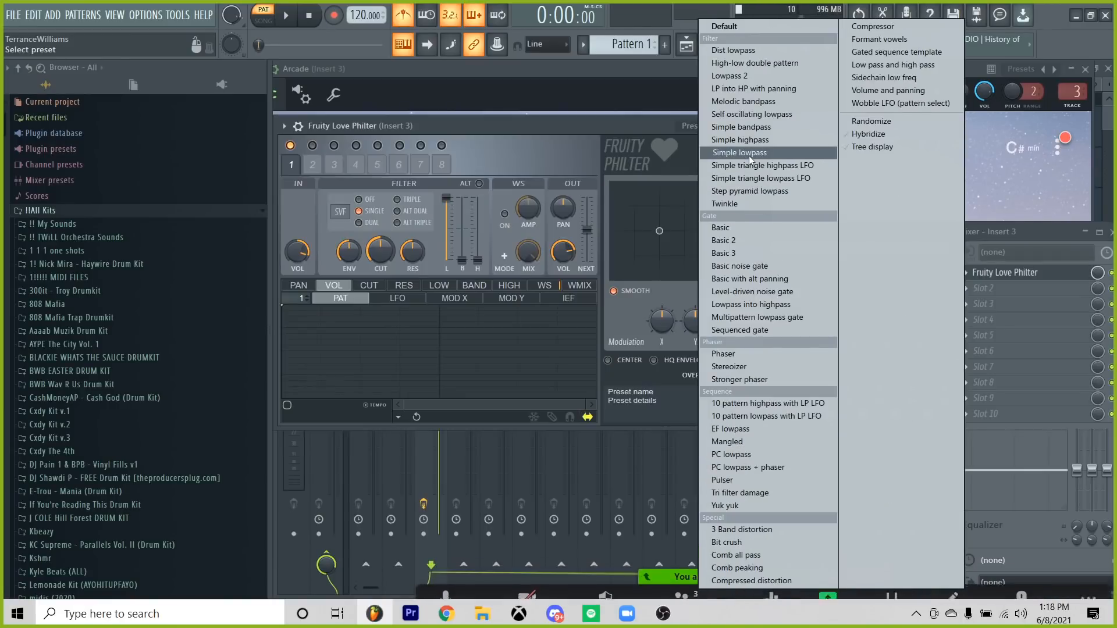
left_click(756, 153)
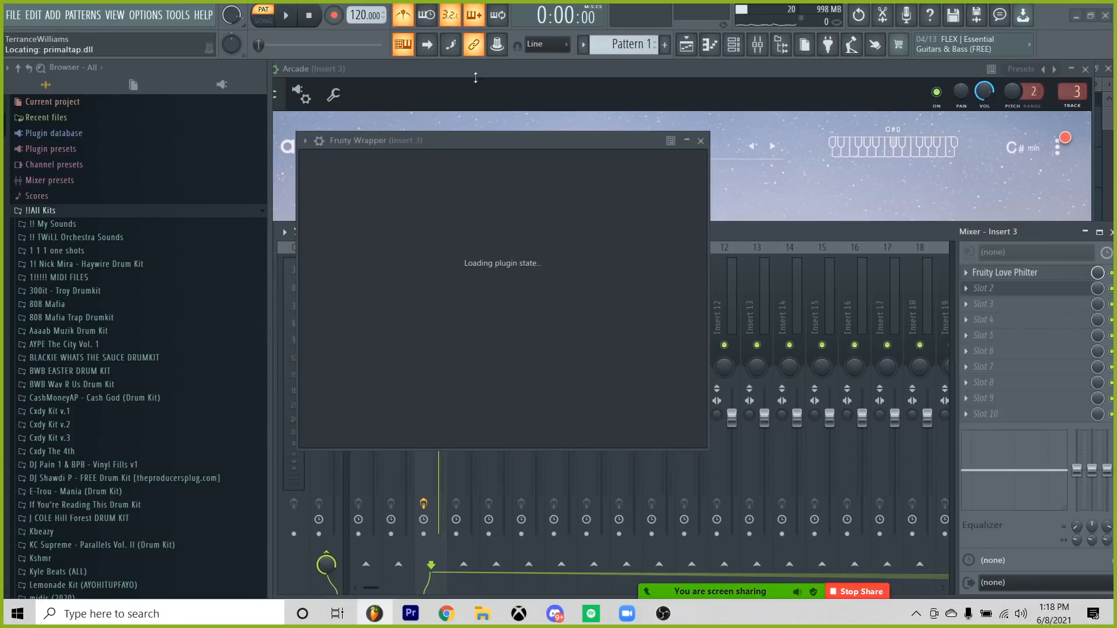
Show the tweak settings of PrimalTap on Insert 3 and set both of its delay times to 1.00 beats.
left_click(447, 251)
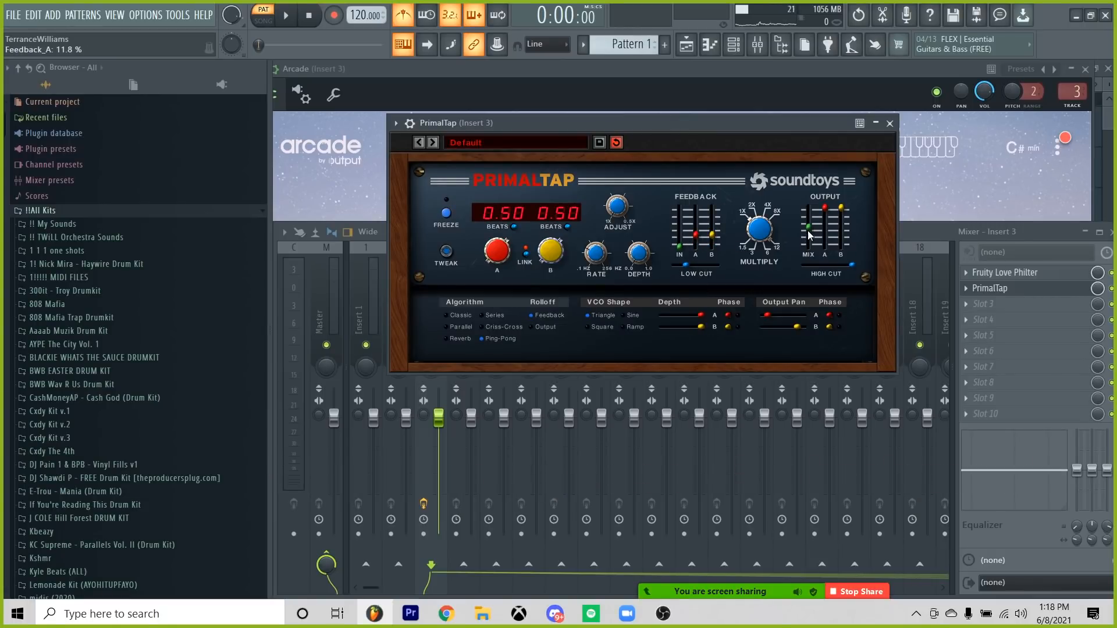
left_click(891, 123)
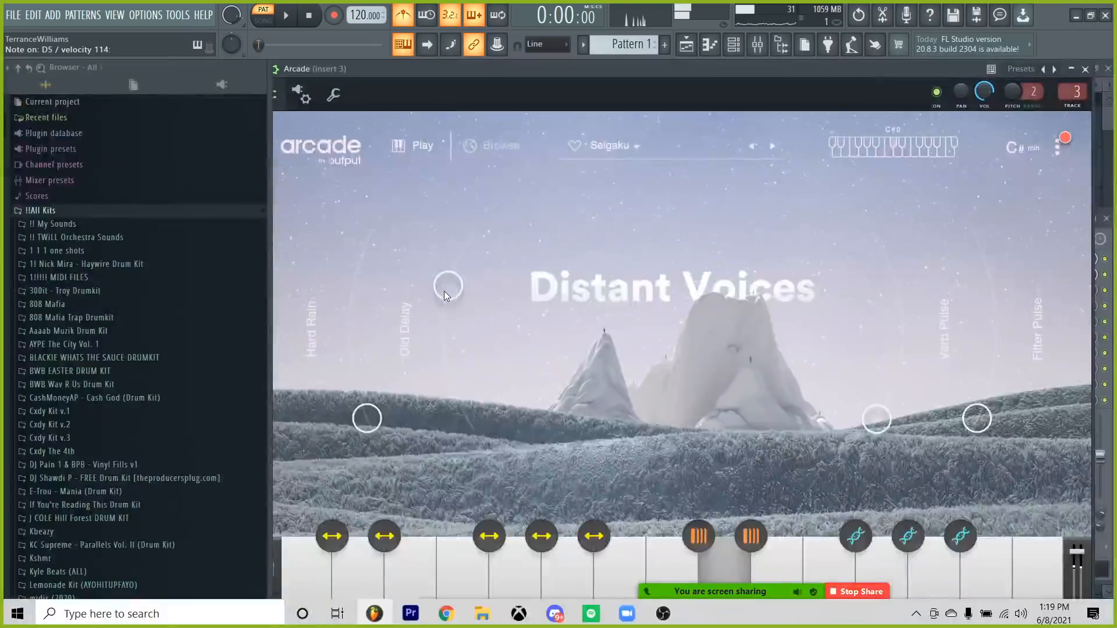
left_click(767, 43)
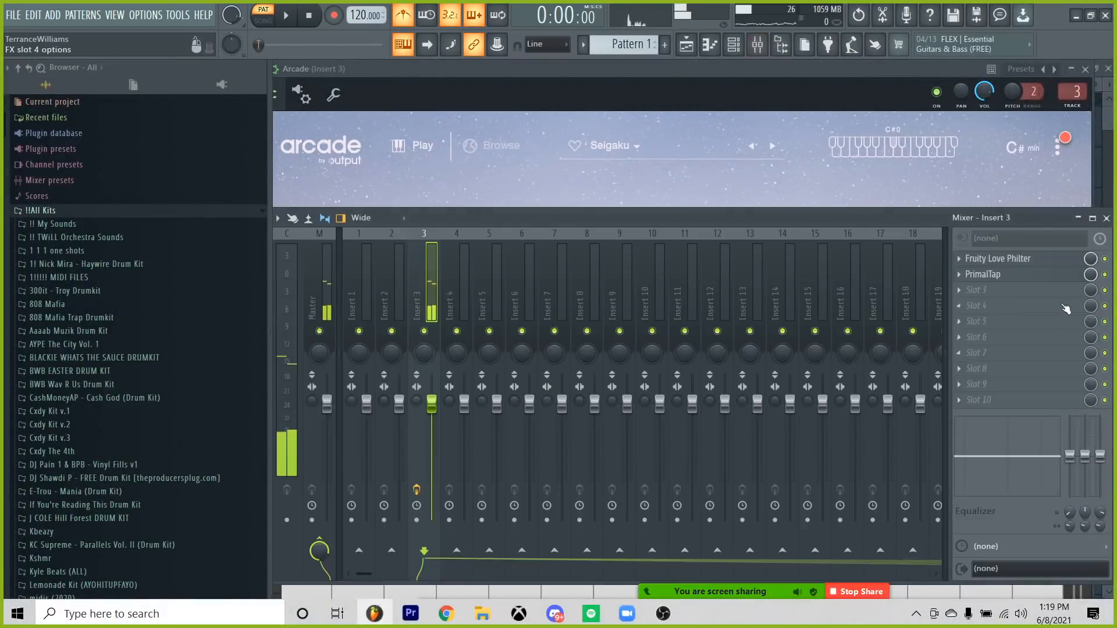
left_click(989, 274)
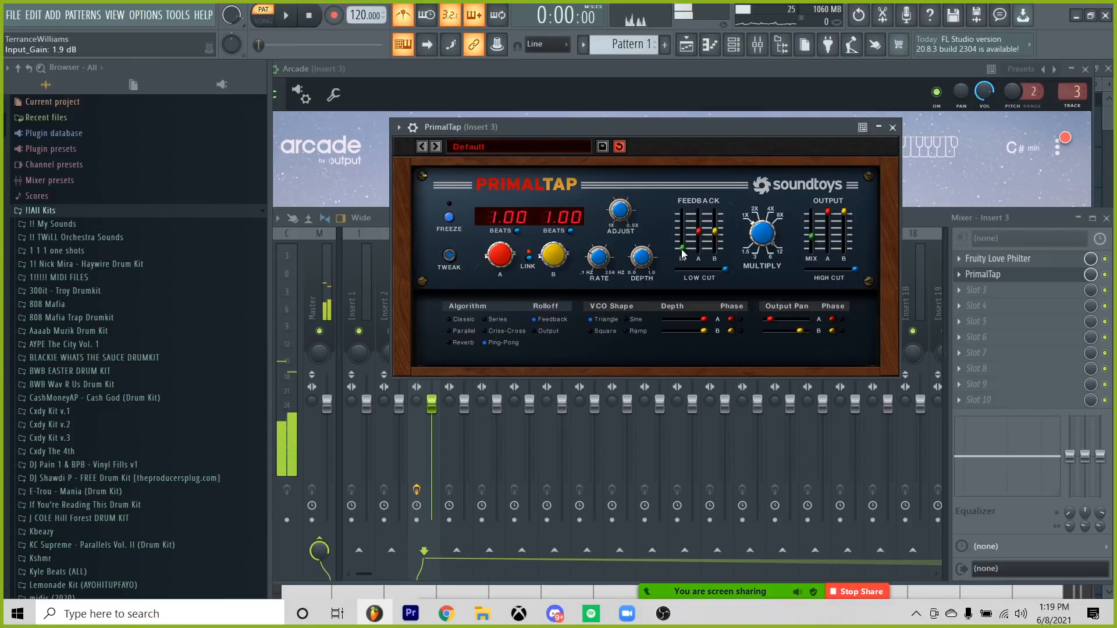
left_click(801, 74)
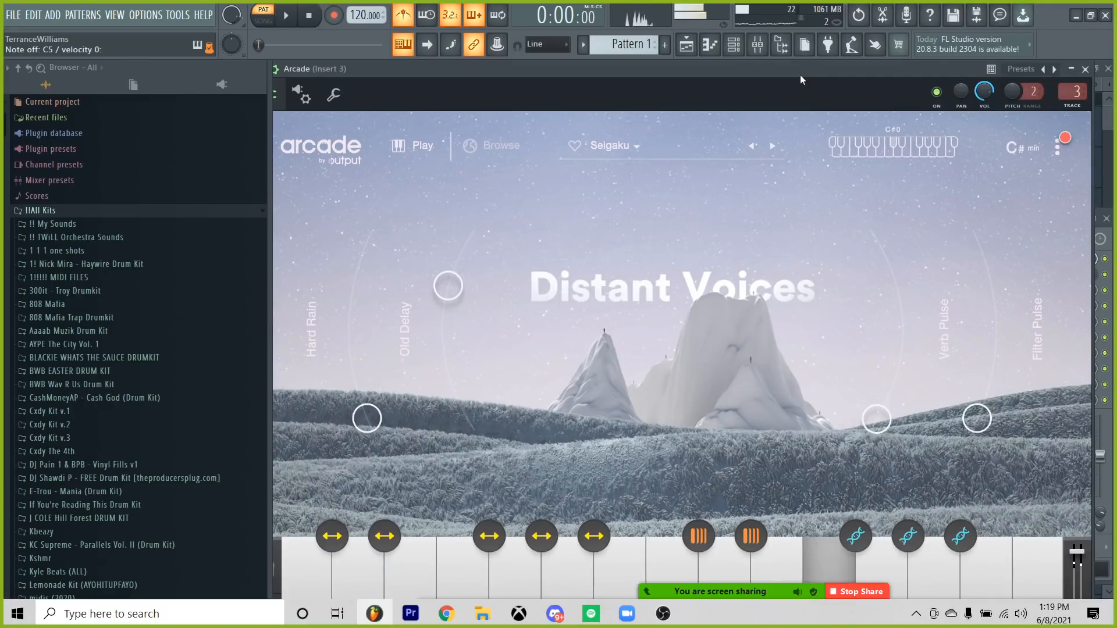
Place a one-bar C5 note at the start of the Arcade channel's piano roll and set the tempo to 115 BPM.
left_click(733, 44)
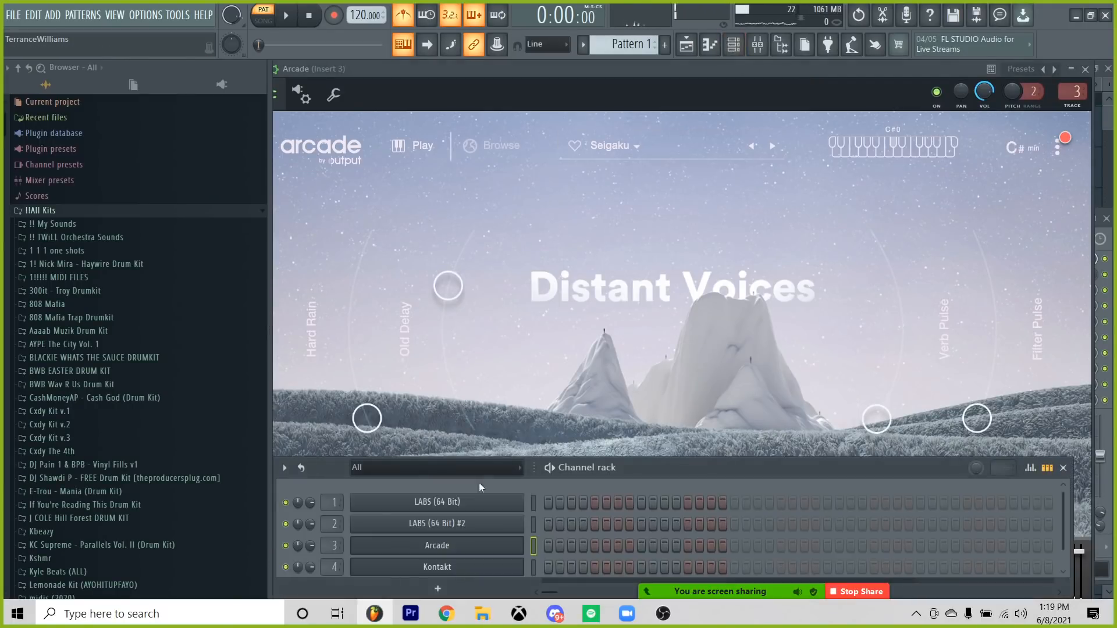
right_click(512, 553)
left_click(556, 406)
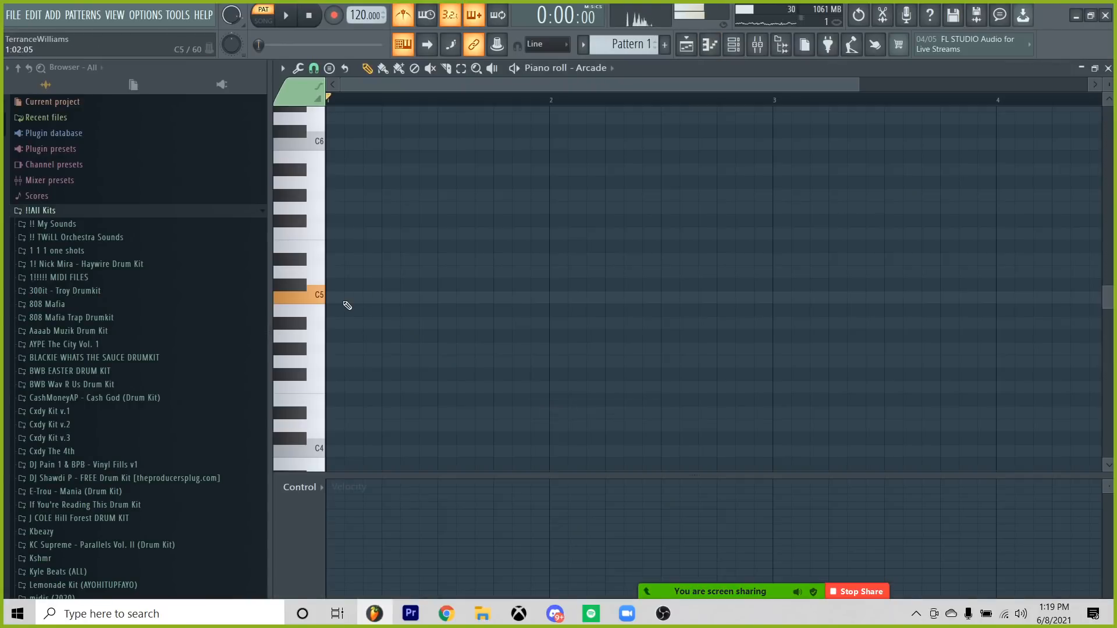
left_click(345, 298)
key("space")
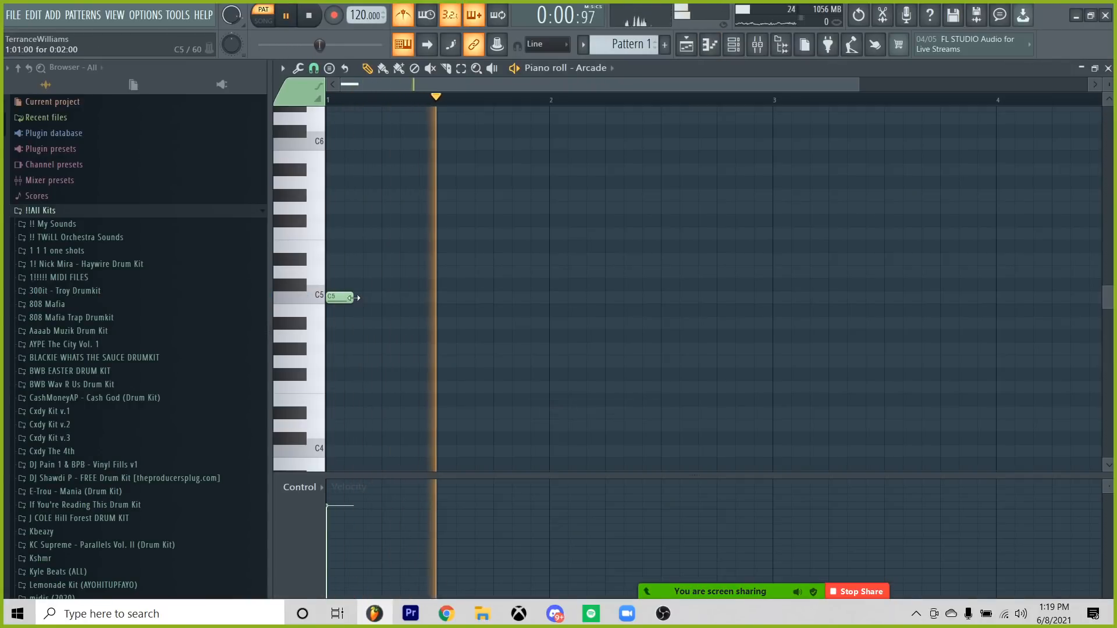
left_click_drag(353, 298, 607, 307)
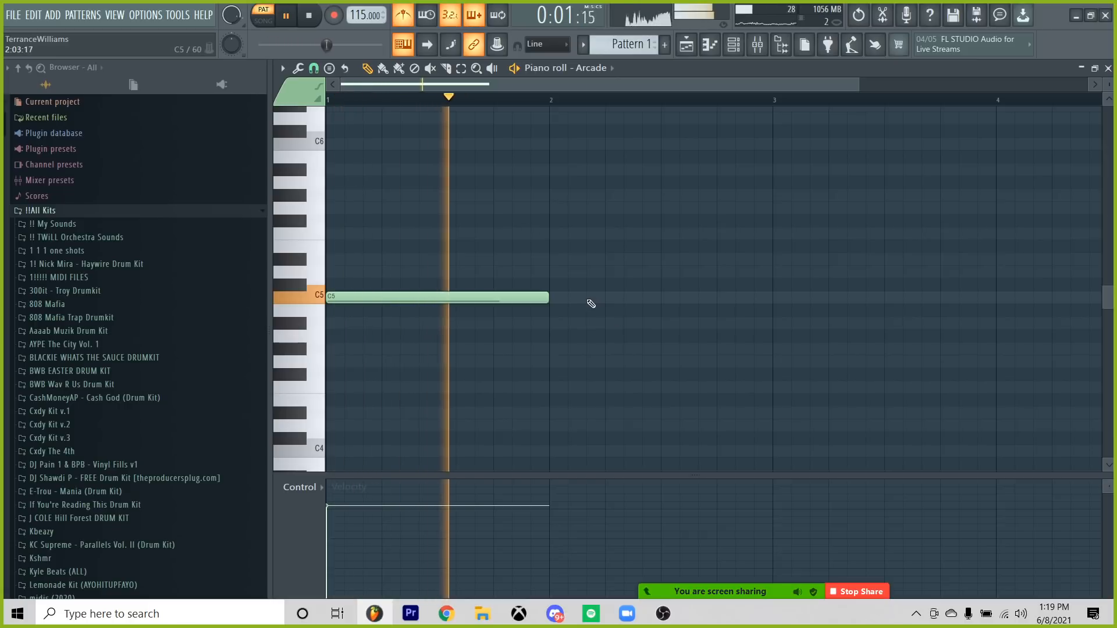
Add half-bar F5 and A5 notes after the C5 note and move the pair to bar 4.
left_click(576, 233)
left_click_drag(679, 186, 730, 198)
key("space")
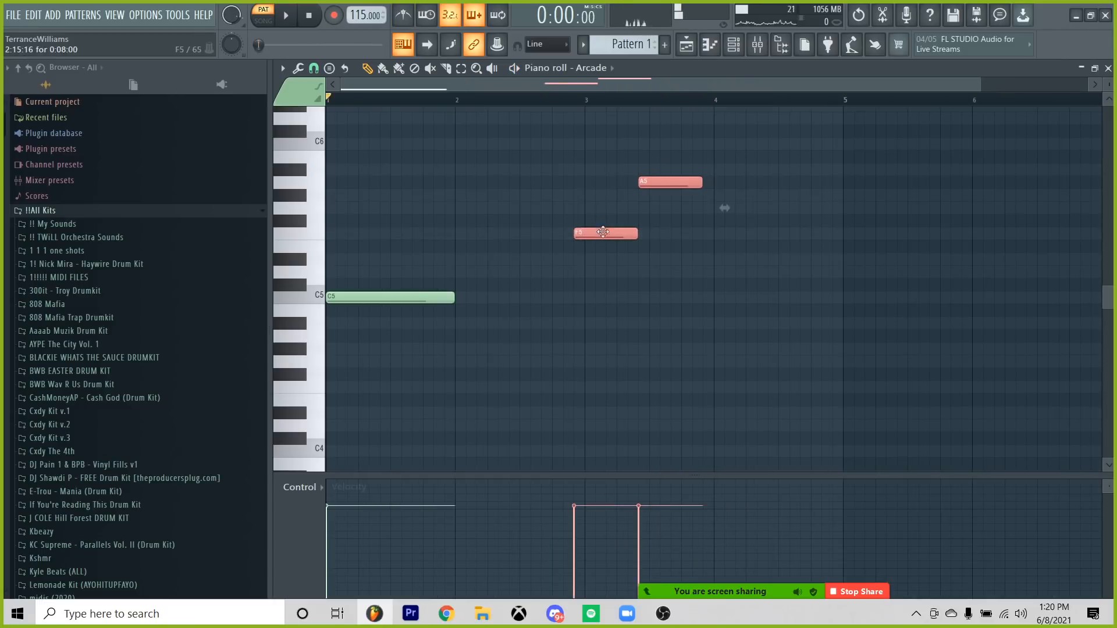
left_click_drag(607, 231, 726, 231)
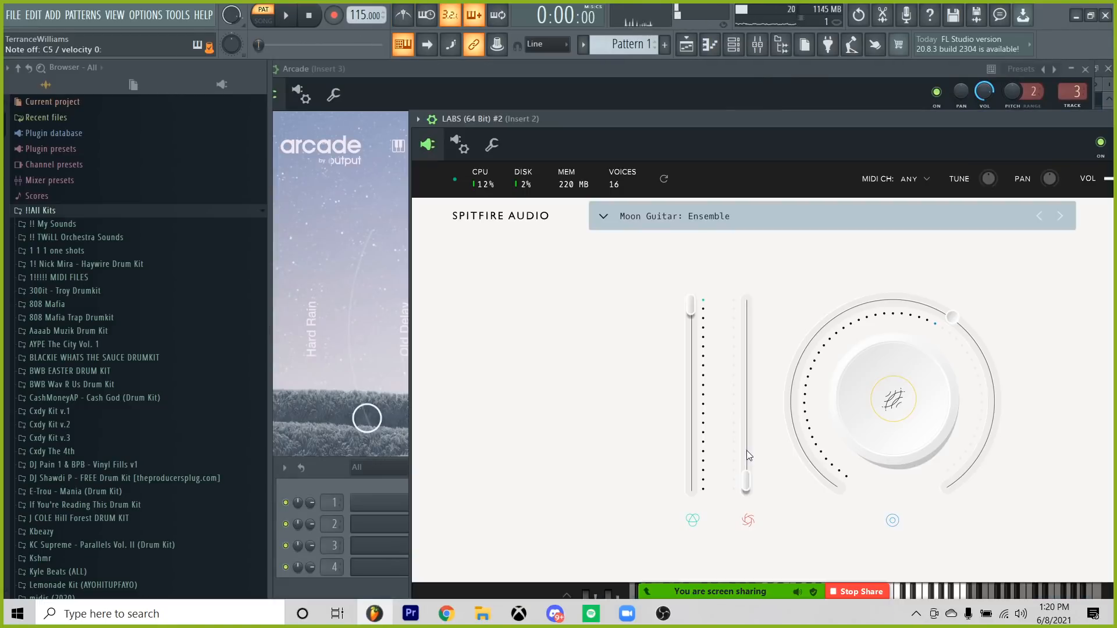
In LABS #2's Moon Guitar: Ensemble, raise the second slider to about two thirds and set the reverb to 69%.
left_click_drag(746, 454, 745, 370)
left_click_drag(954, 320, 975, 345)
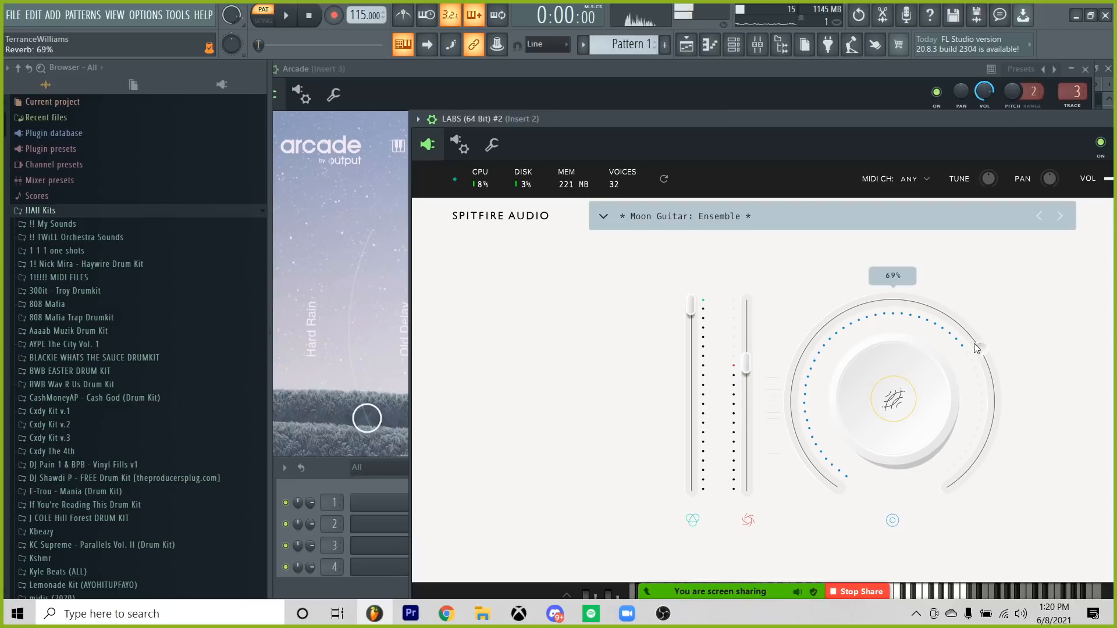
Place short, staggered C#5 and E5 notes at the start of the LABS #2 piano roll.
left_click(313, 291)
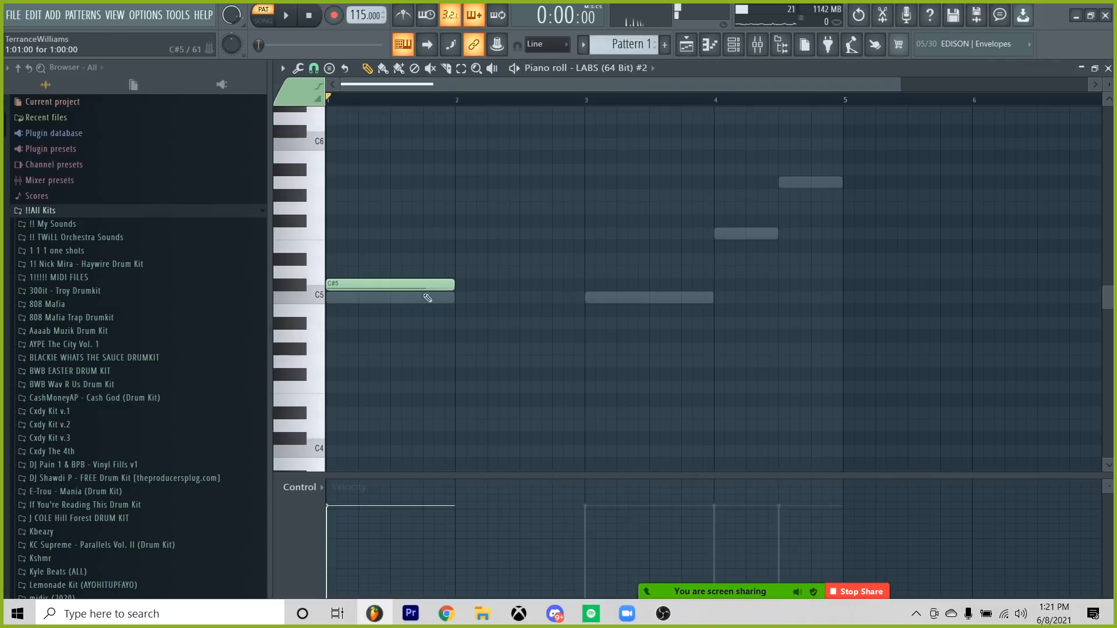
left_click_drag(427, 298, 347, 290)
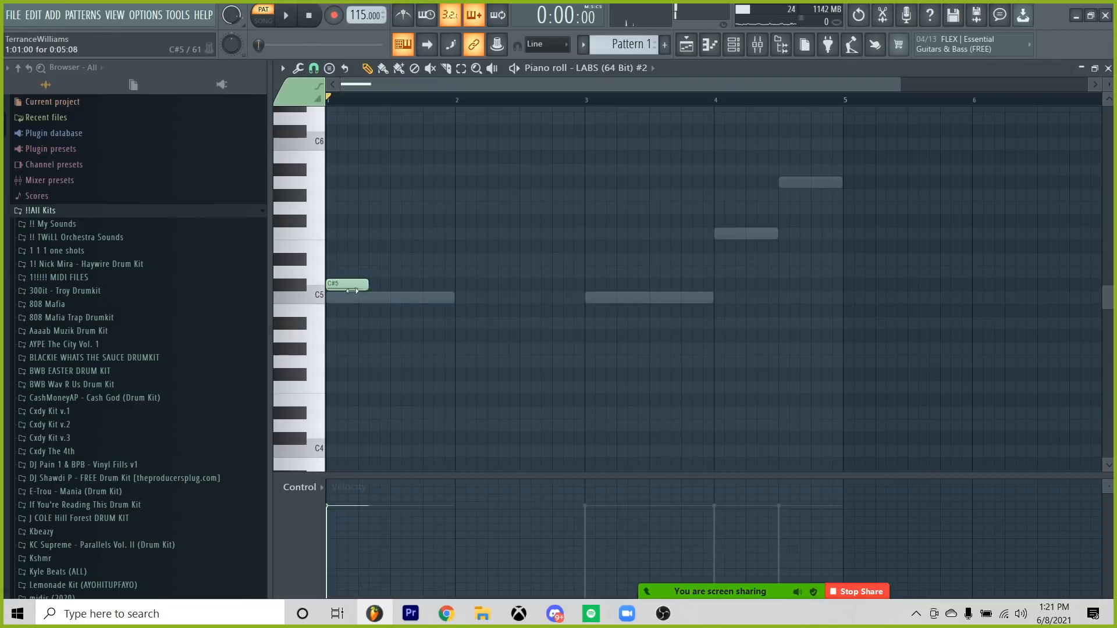
left_click(352, 247)
left_click_drag(359, 247, 349, 246)
Set the snap to 1/4 beat and add a G#5 note half a beat after the E5 note.
left_click(313, 68)
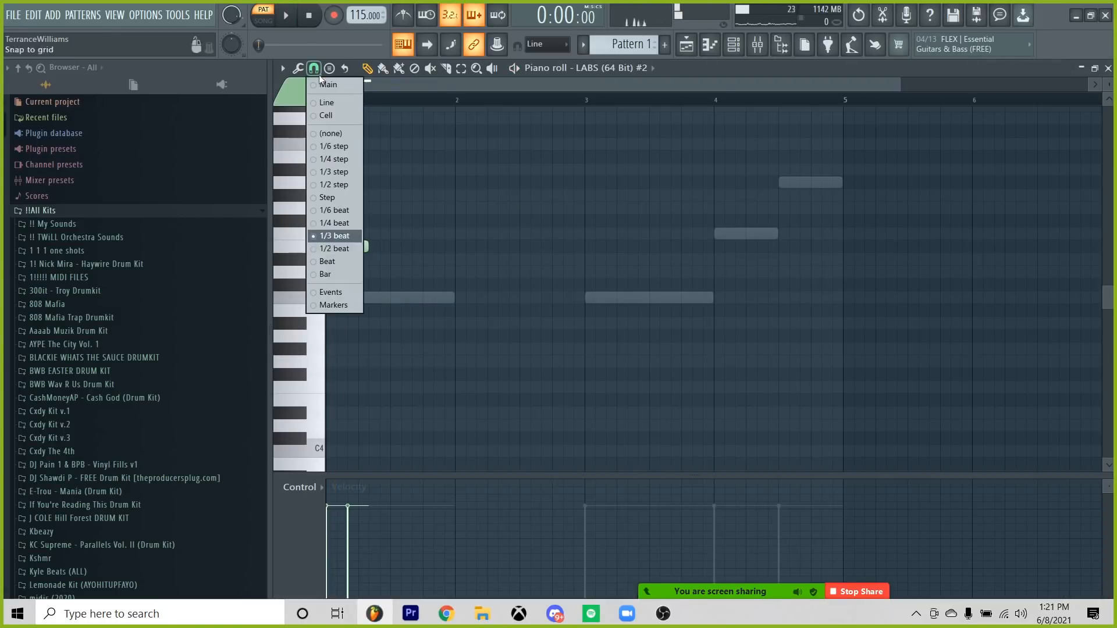
left_click(338, 223)
scroll(349, 219, "up", 3)
key("space")
left_click(391, 195)
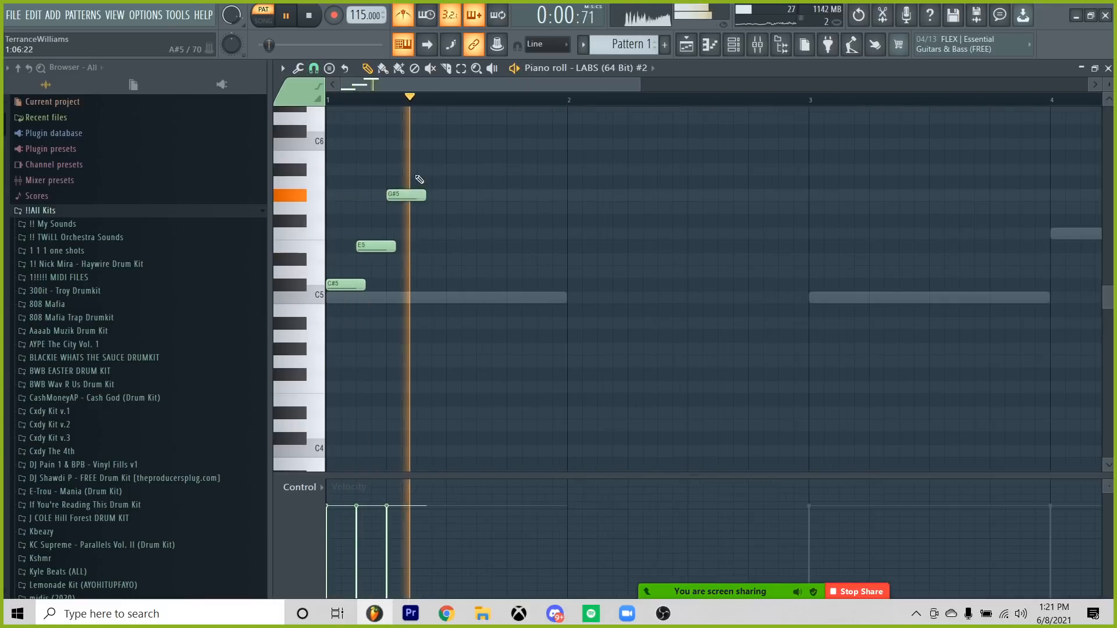
Add a descending run of short A5, G#5, F#5 and E5 notes in the second half of bar 2.
left_click(534, 297)
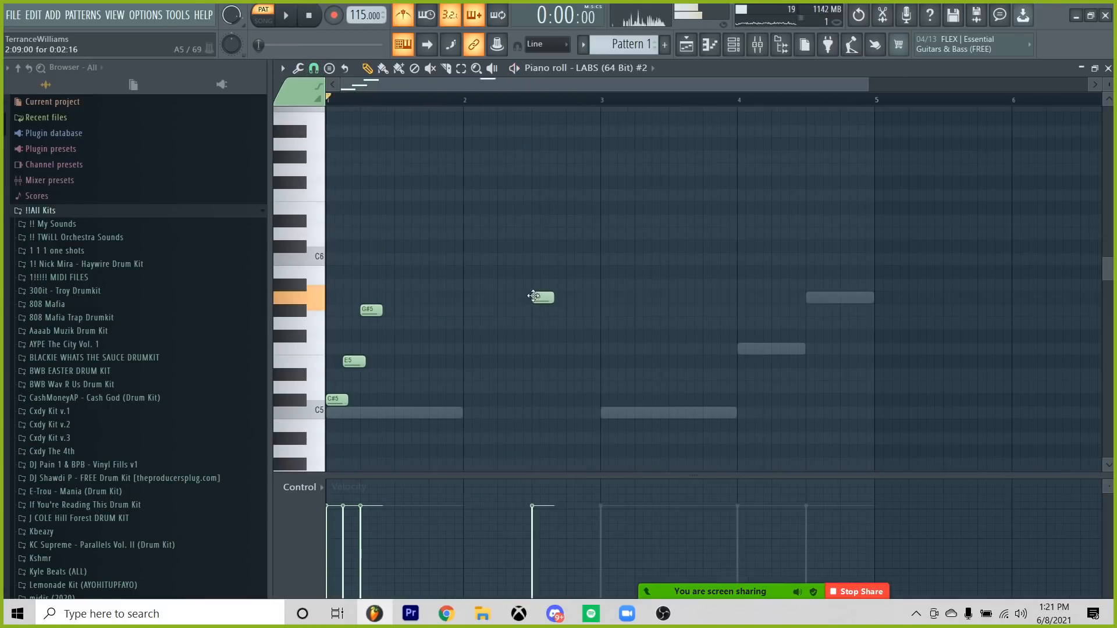
left_click(559, 314)
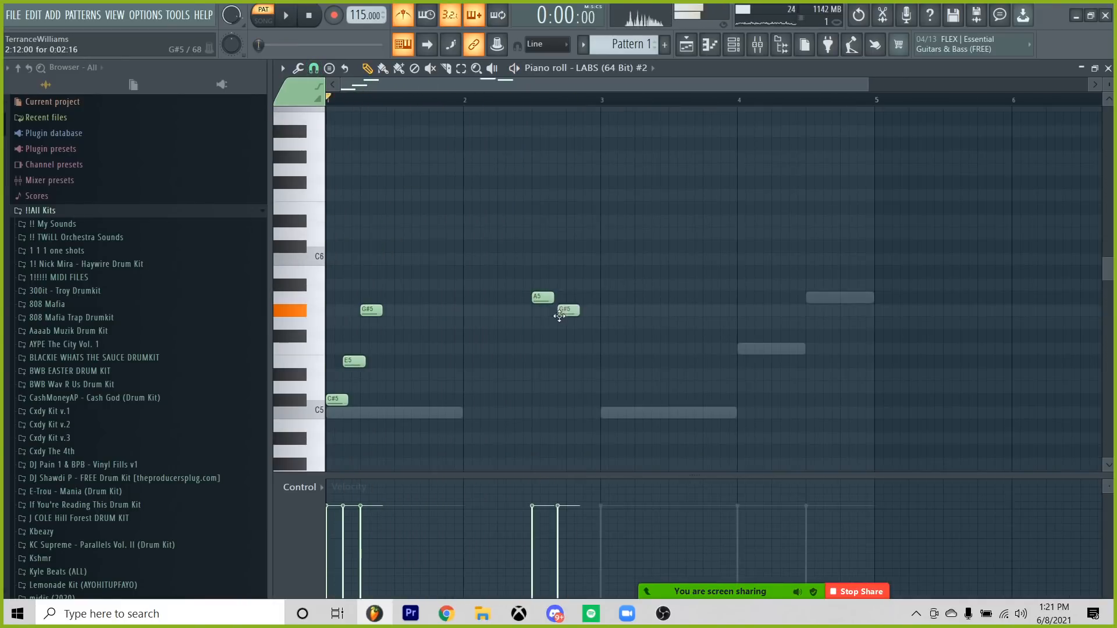
left_click_drag(569, 306, 577, 309)
left_click(588, 336)
left_click(605, 362)
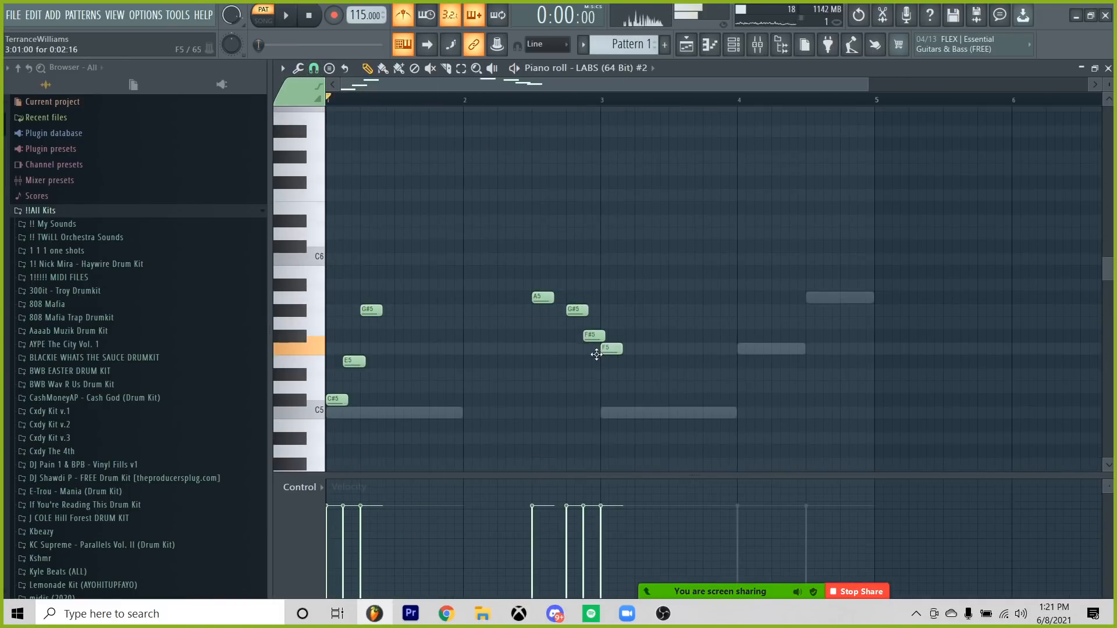
left_click_drag(593, 375, 595, 364)
key("space")
Select the G#5, F#5 and E5 notes ending the run and retime them with the snap set to 1/3 beat.
left_click_drag(603, 293, 617, 380)
left_click(579, 306, "ctrl+shift")
left_click(314, 68)
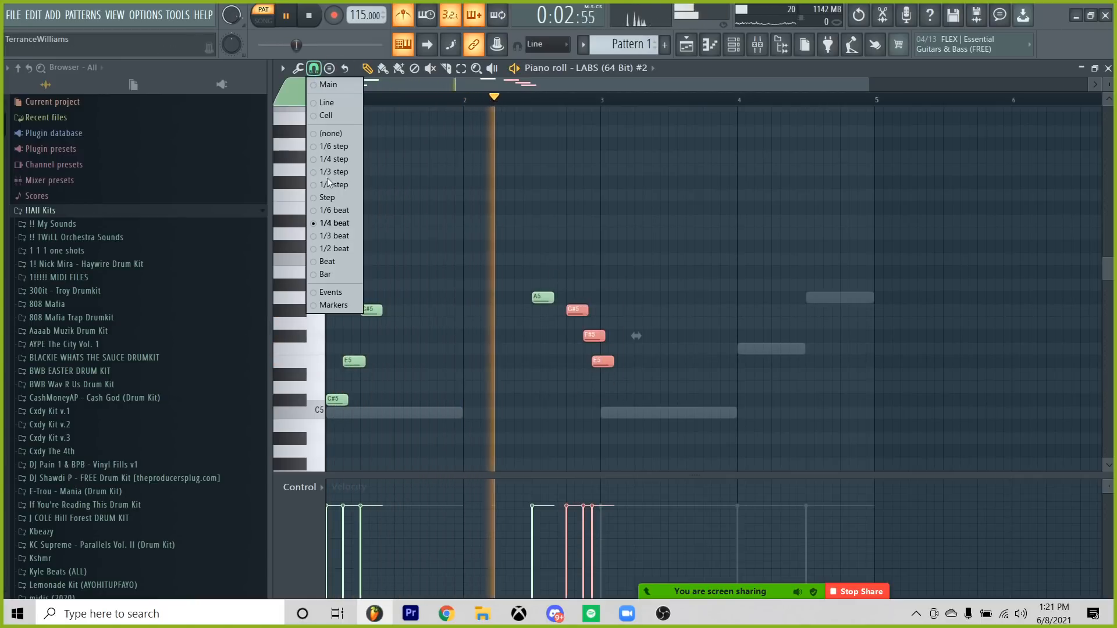
left_click(343, 237)
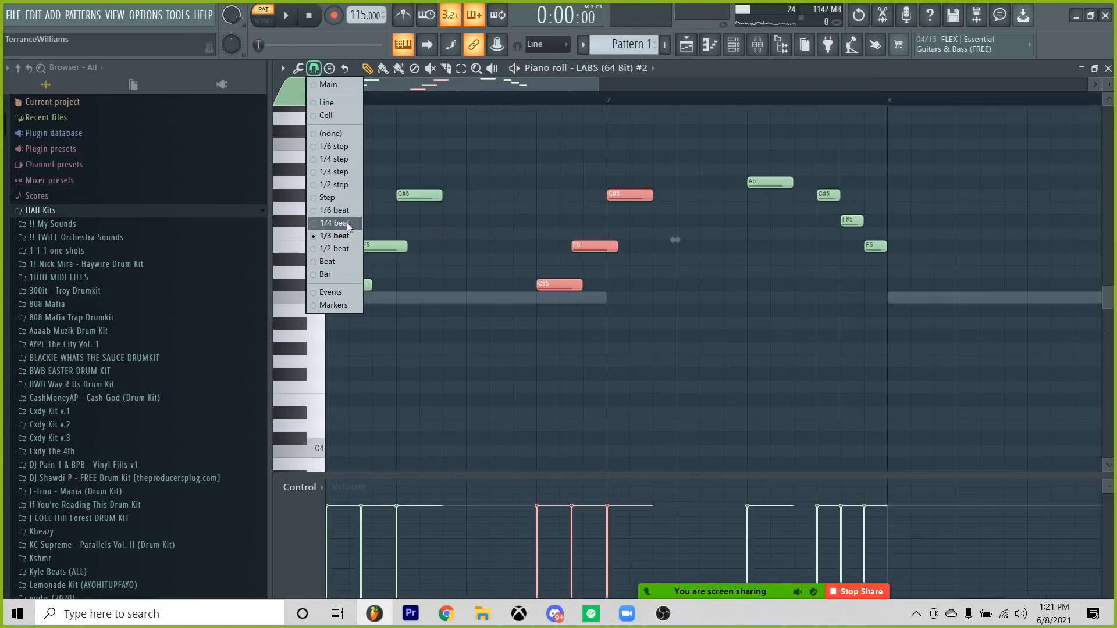
Set the snap to 1/4 beat and move the copied C#5, E5 and G#5 group half a beat earlier in bar 1.
left_click(335, 223)
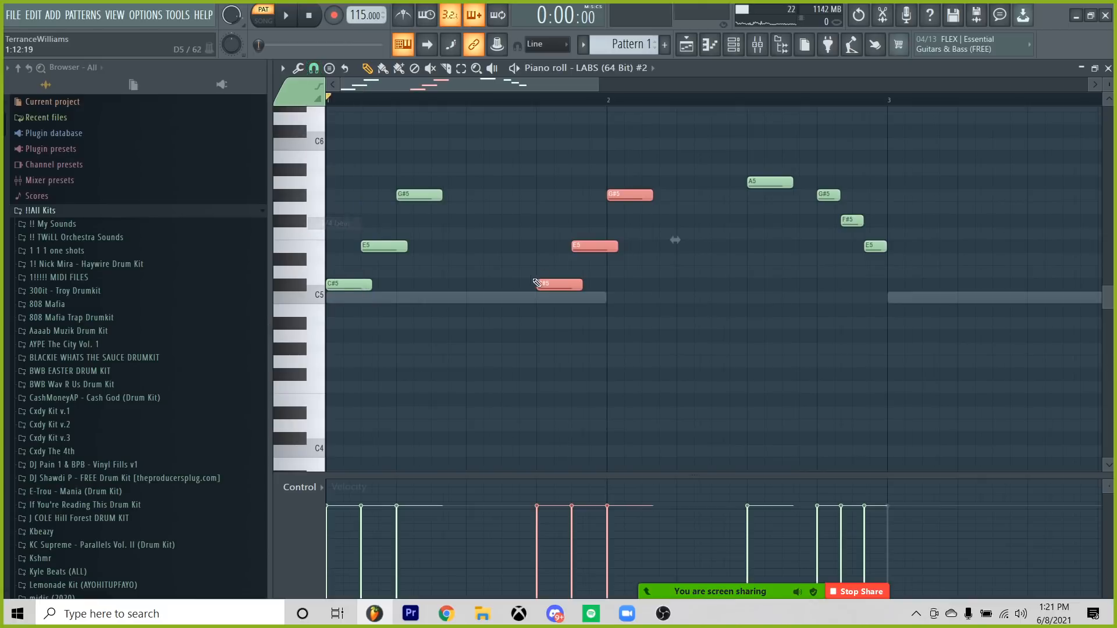
key("space")
left_click_drag(526, 286, 508, 285)
left_click(501, 248, "ctrl")
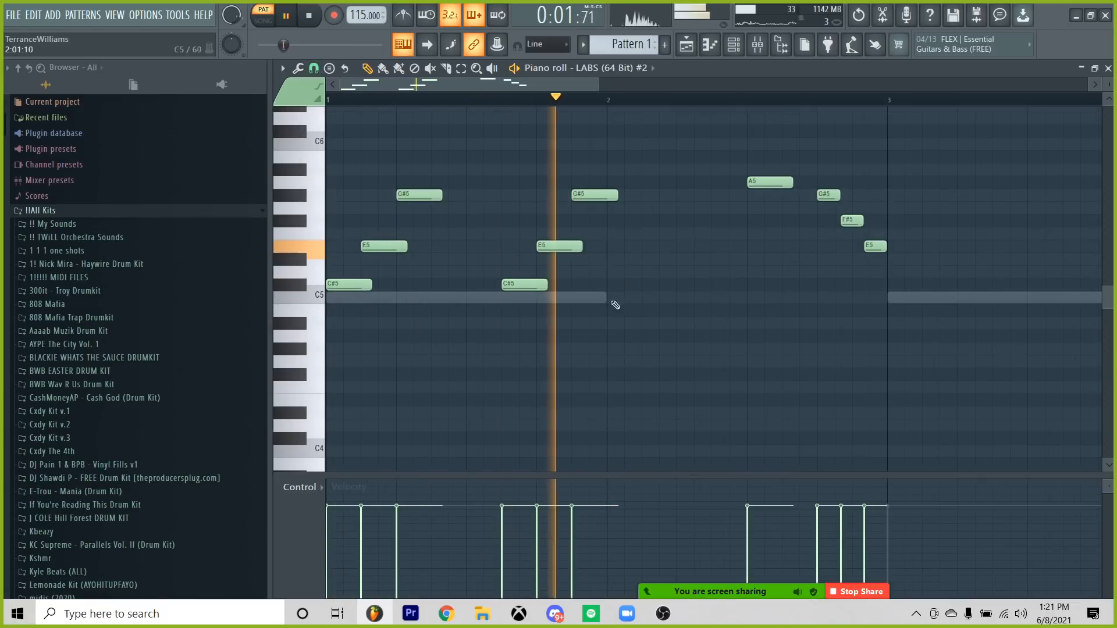
key("space")
Place ascending A4, C#5 and E5 notes half a beat apart from the start of bar 2.
left_click(612, 336)
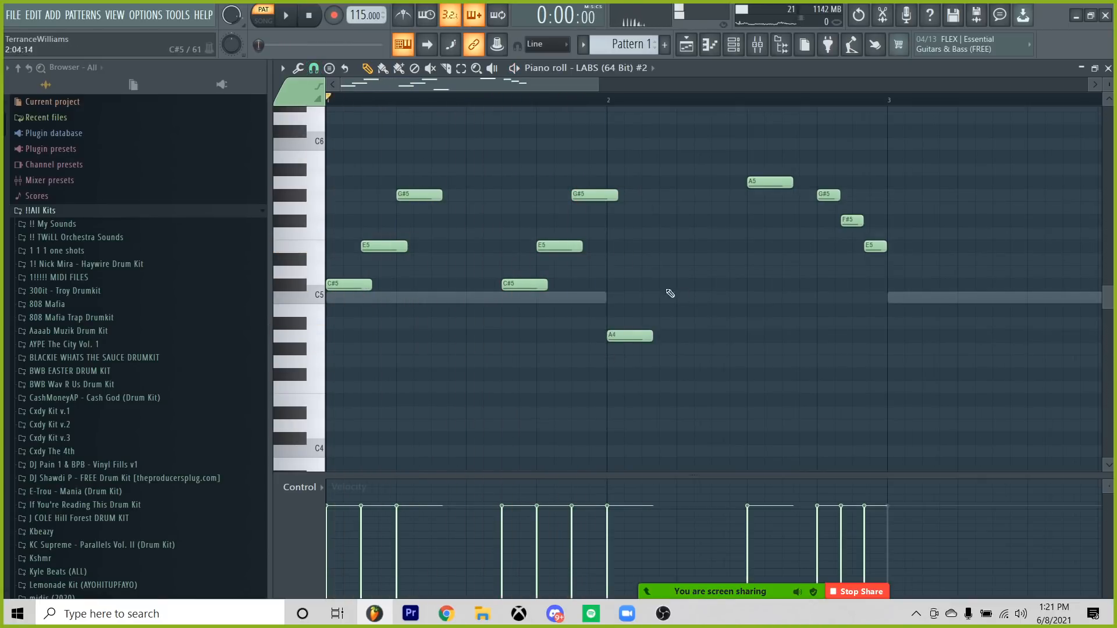
left_click(663, 284)
left_click(704, 233)
key("space")
left_click_drag(708, 234, 708, 246)
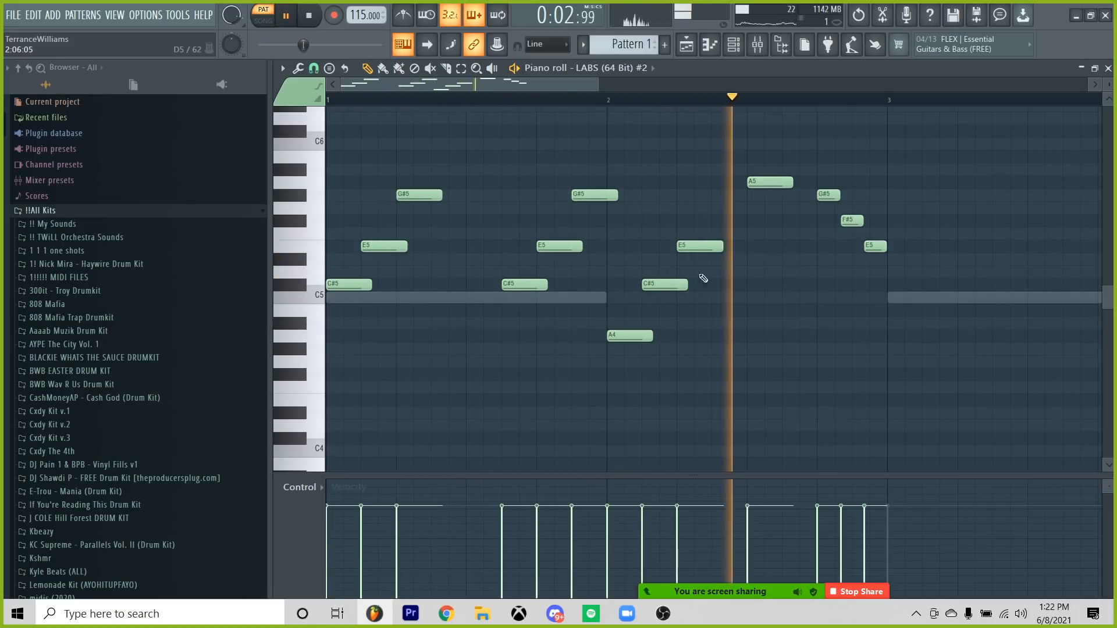
Copy the A4, C#5 and E5 group two and a half beats into bar 2 and delete the copy's overlapping E5.
mouse_move(736, 227)
left_mouse_down()
mouse_move(651, 354)
mouse_move(667, 341)
mouse_move(779, 349)
left_mouse_up()
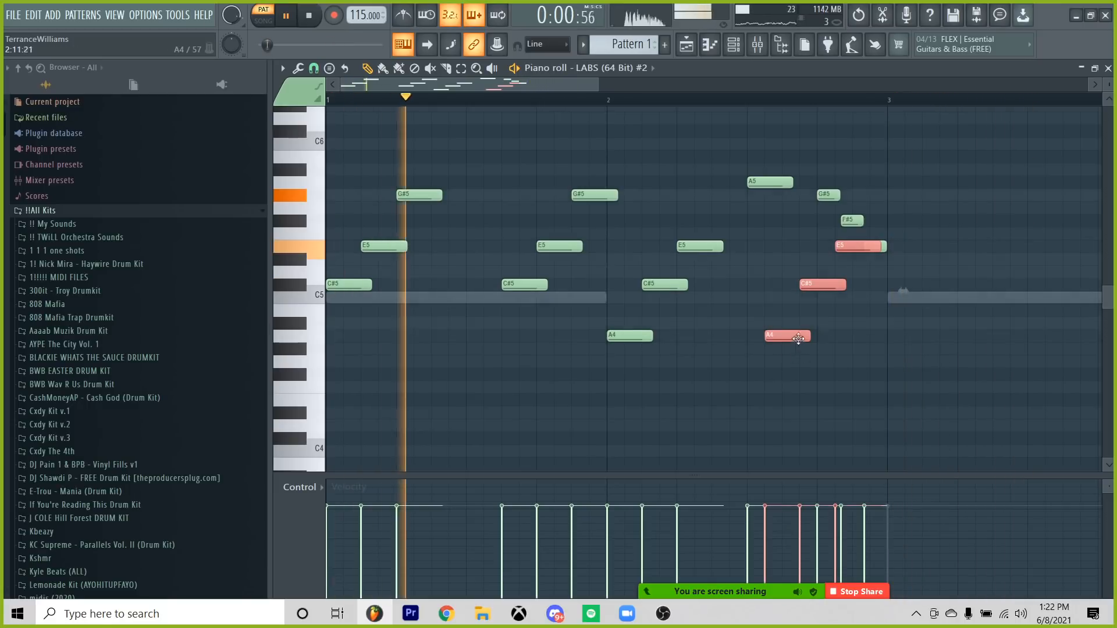
left_click_drag(864, 252, 881, 251)
right_click(896, 247)
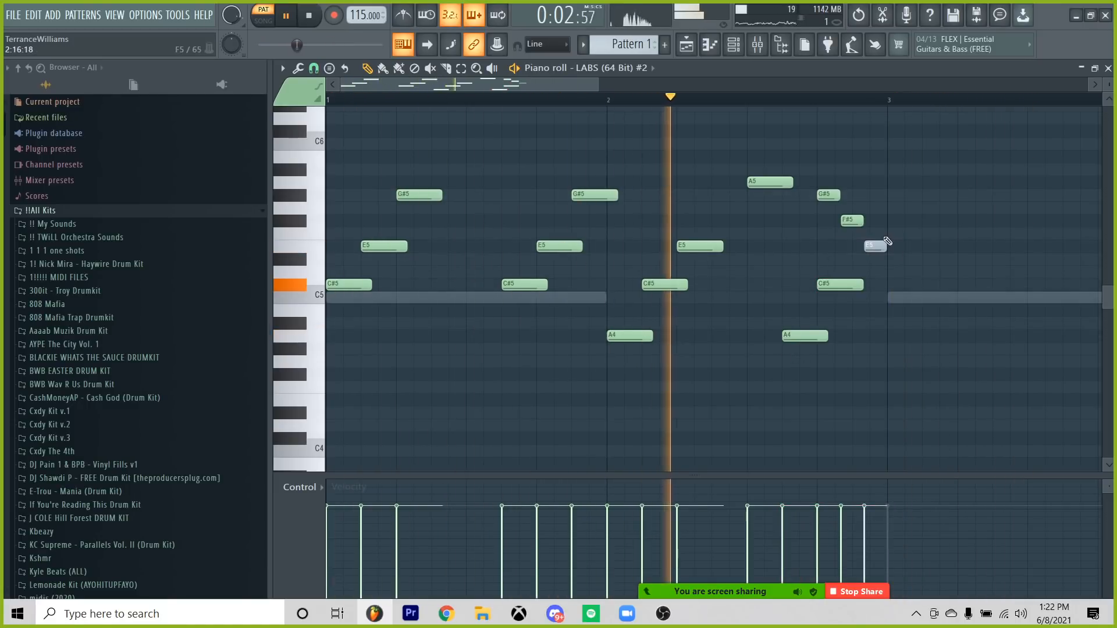
key("space")
Duplicate the whole two-bar phrase to bar 3 and raise the copy's last A4 to B4 and last C#5 to D#5.
scroll(891, 221, "down", 3)
key("ctrl+a")
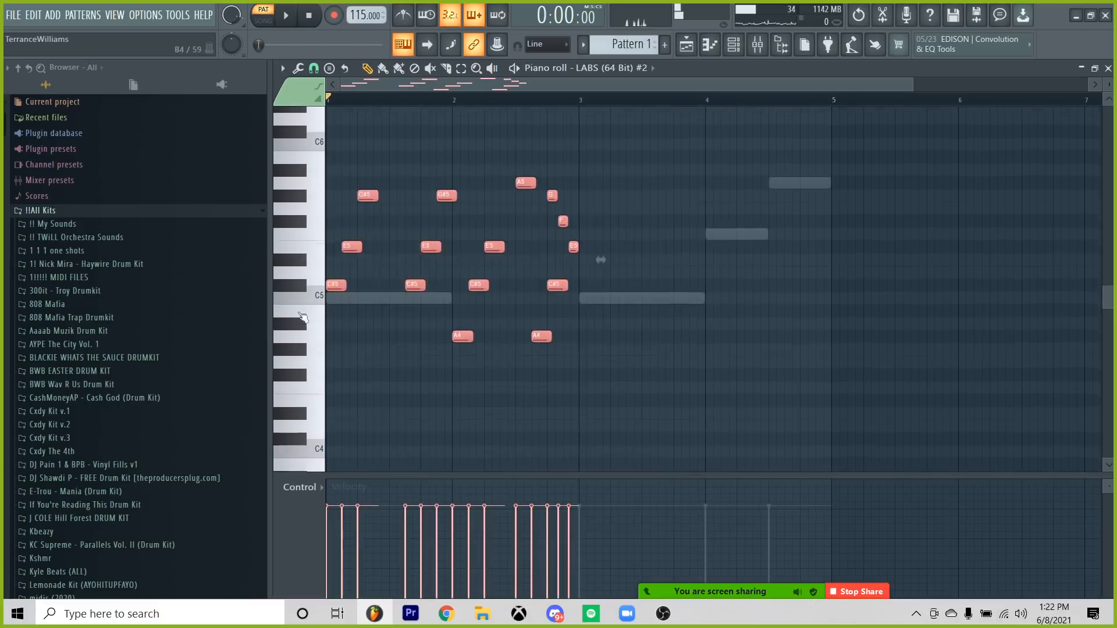
mouse_move(338, 285)
left_mouse_down()
mouse_move(619, 285)
mouse_move(588, 285)
left_mouse_up()
left_click(596, 307, "ctrl")
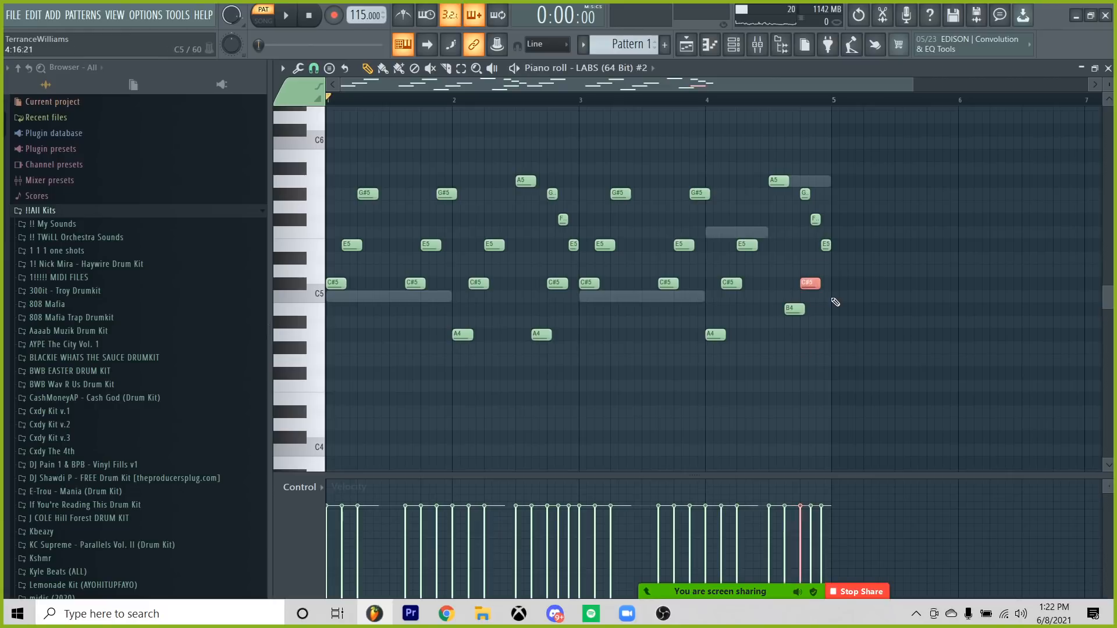
key("space")
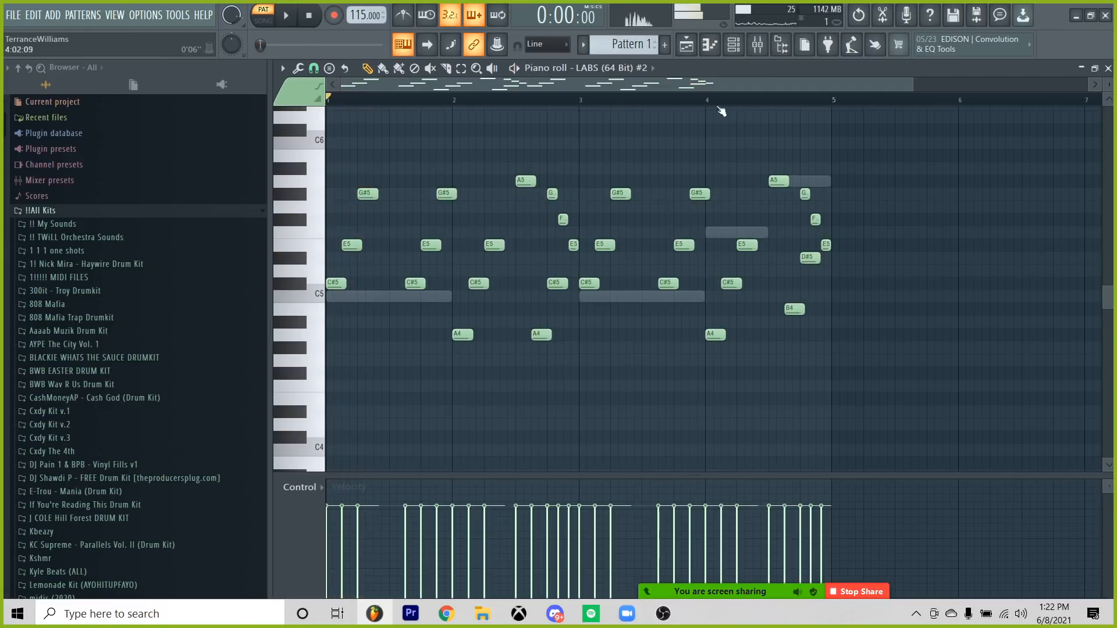
Place descending A5, G#5 and F#5 notes a quarter beat apart from beat 4 of bar 4 and shorten each to a quarter beat.
left_click(698, 99)
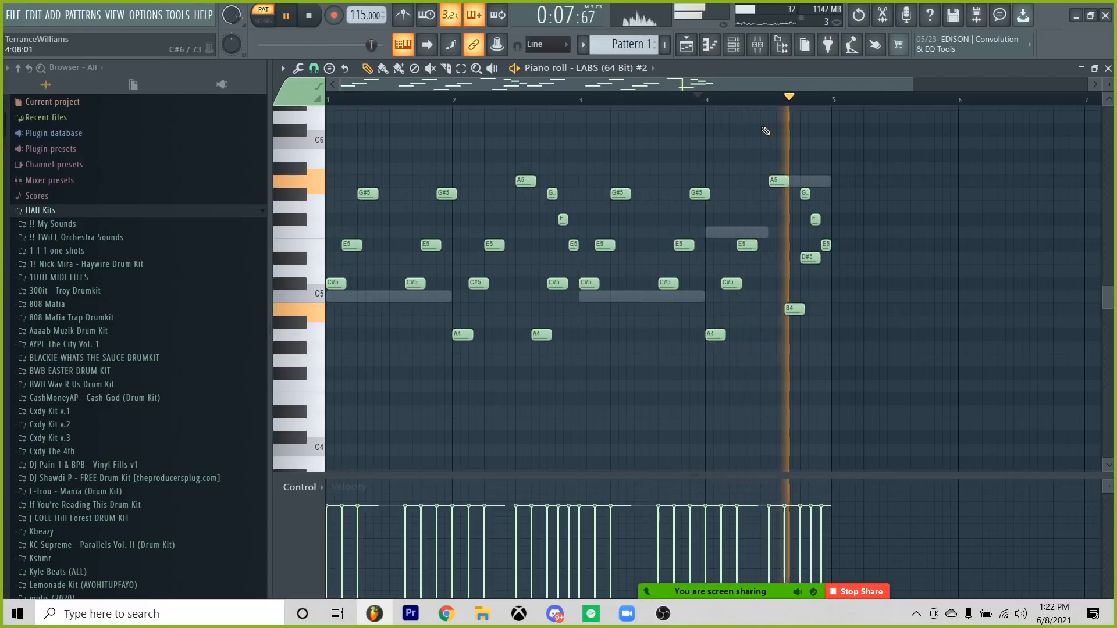
scroll(762, 143, "up", 3)
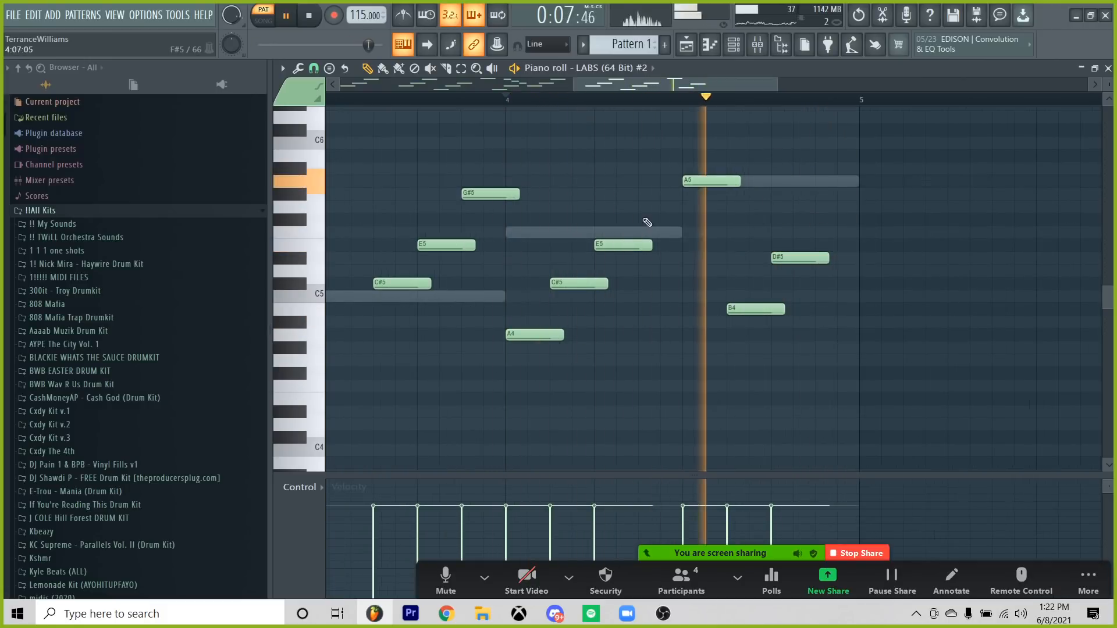
key("space")
left_click(789, 181)
left_click(798, 194)
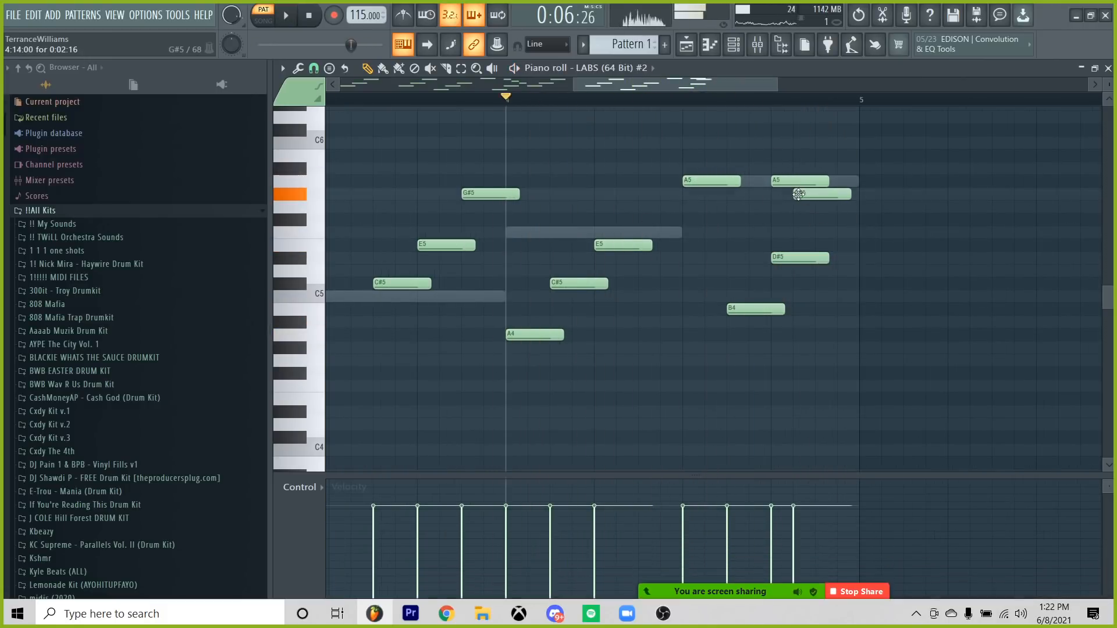
left_click(827, 219)
key("space")
left_click_drag(806, 156, 857, 247)
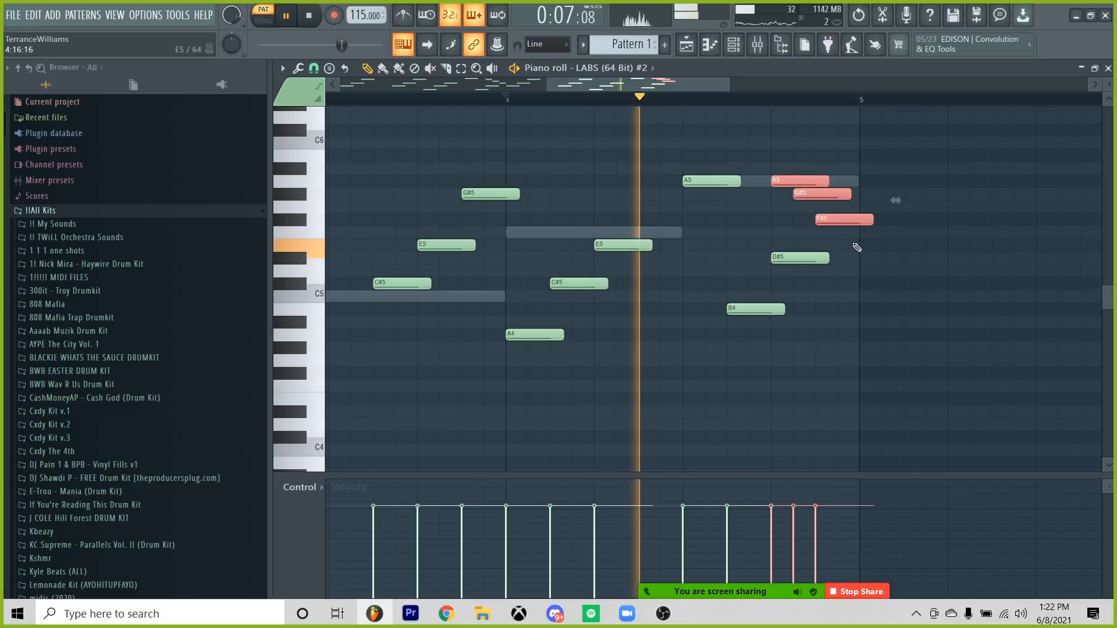
key("ctrl+l")
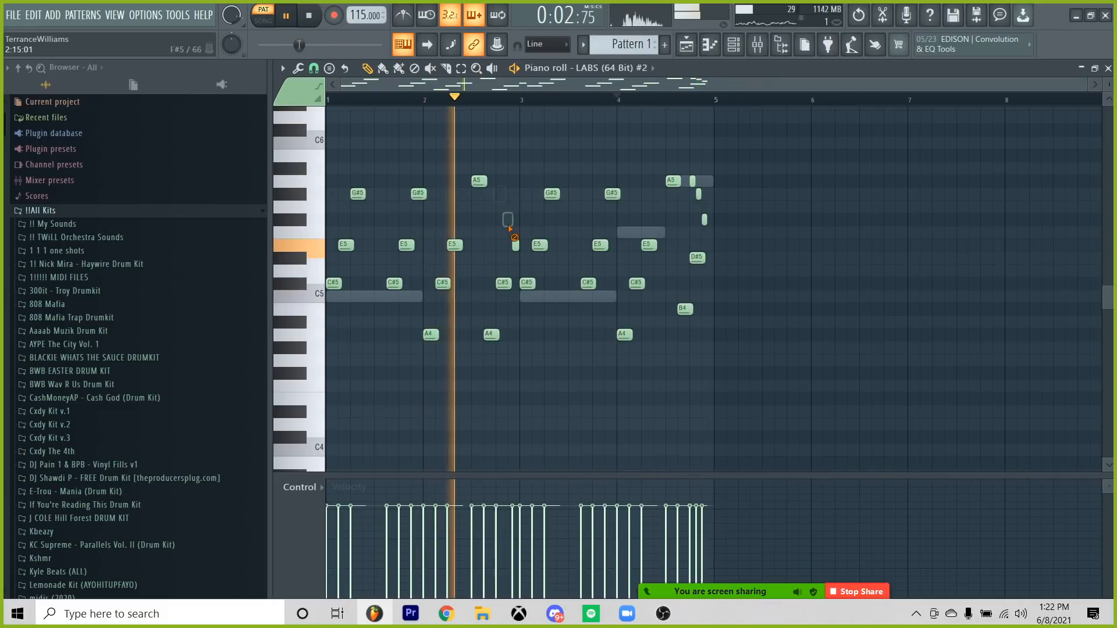
Select all notes of the four-bar LABS #2 melody and randomize their velocities.
scroll(515, 253, "up", 2)
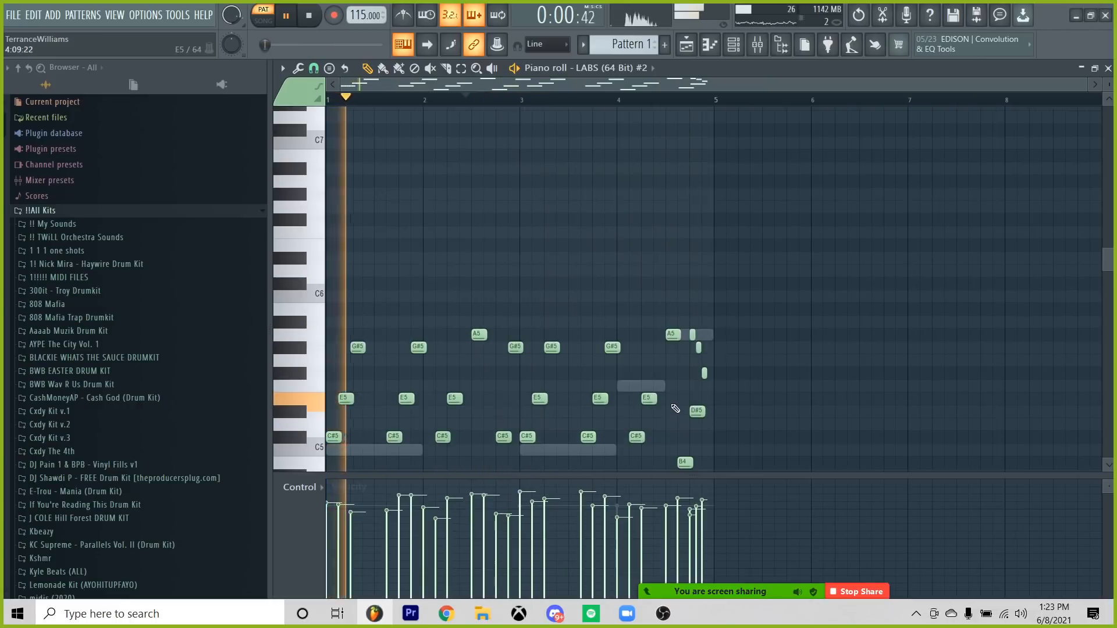
key("ctrl+a")
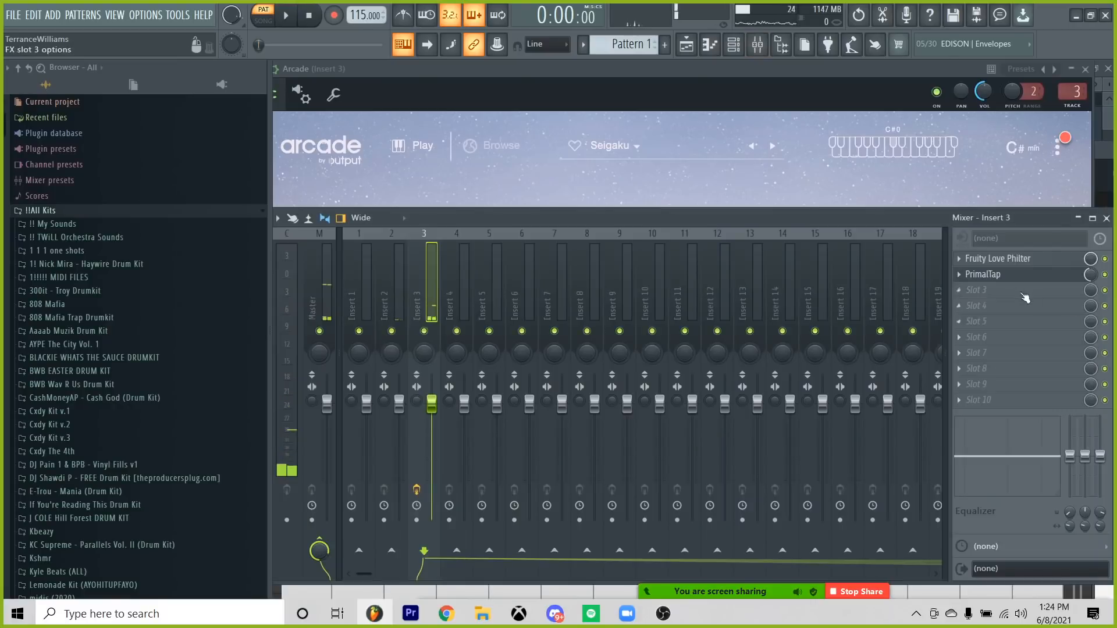
Load Fruity PanOMatic into effect slot 3 of Insert 3 and set its LFO target to PAN.
left_click(1025, 298)
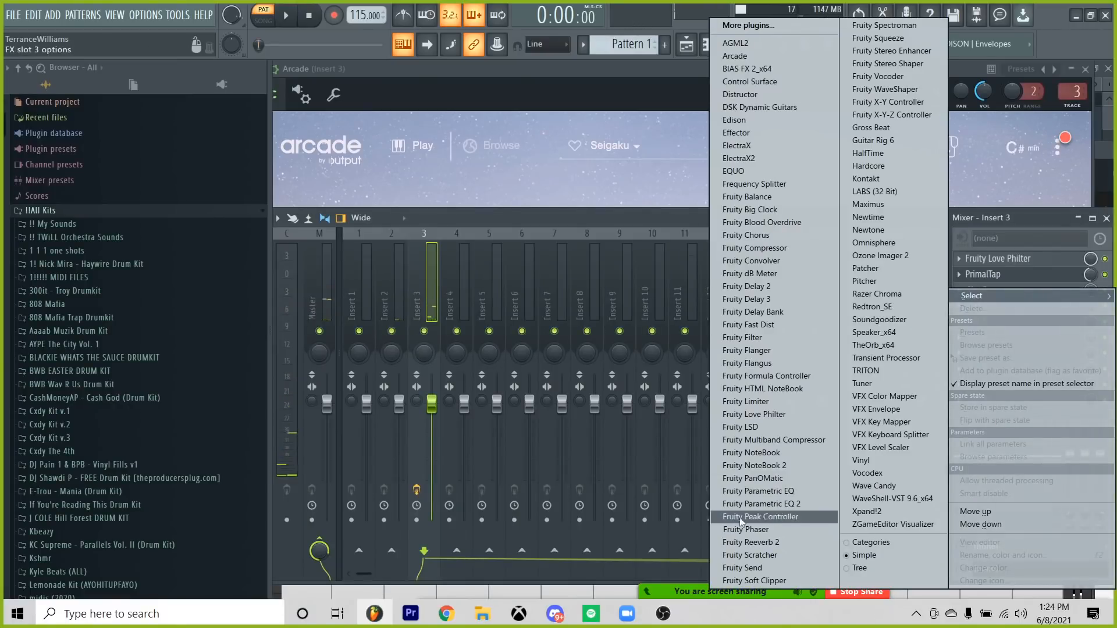
left_click(756, 478)
key("space")
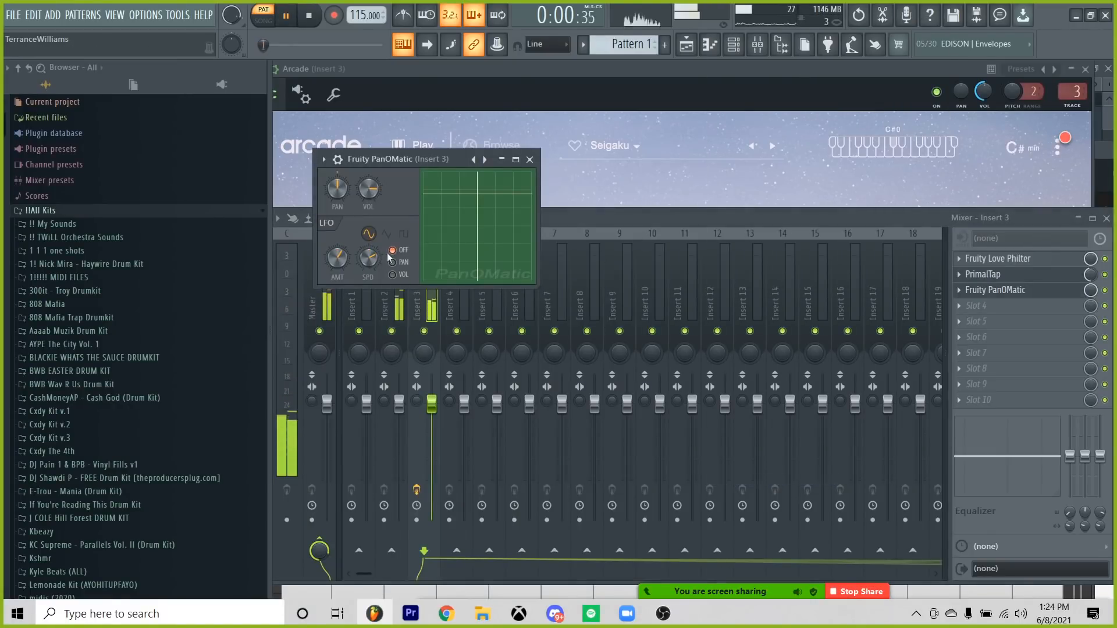
left_click(392, 263)
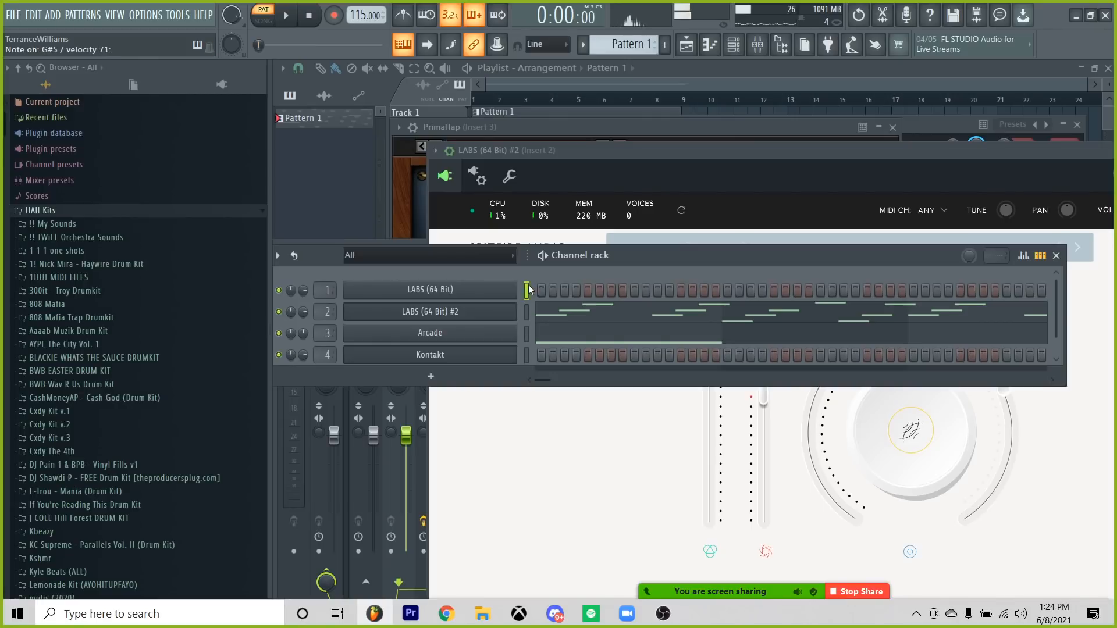
Open the piano roll of the first LABS (64 Bit) channel and turn on the metronome.
right_click(529, 290)
left_click(535, 292)
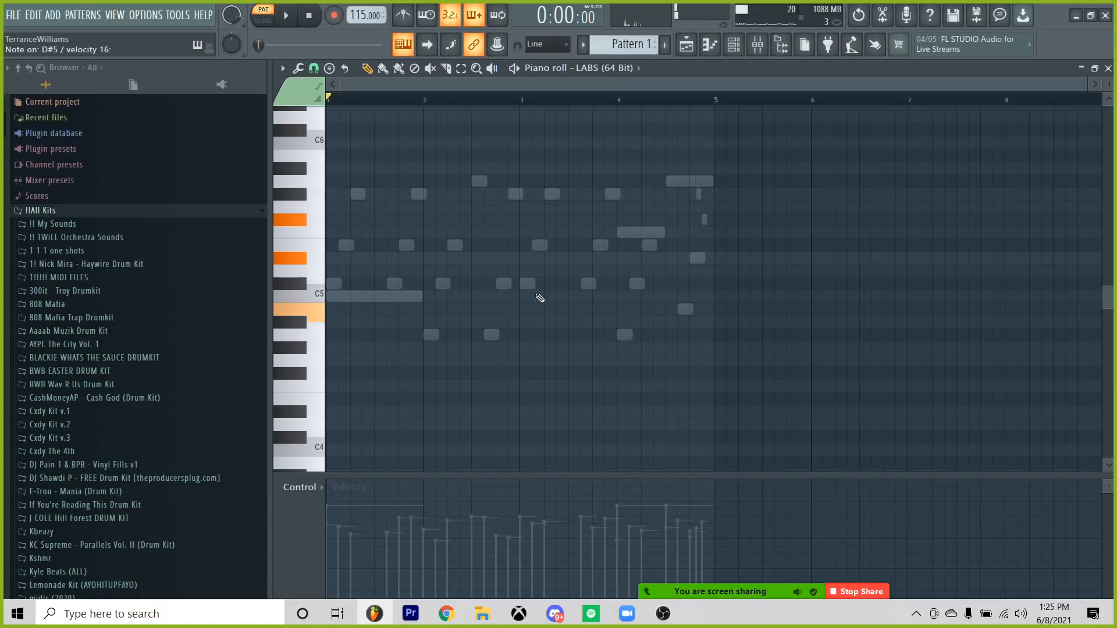
scroll(375, 249, "up", 3)
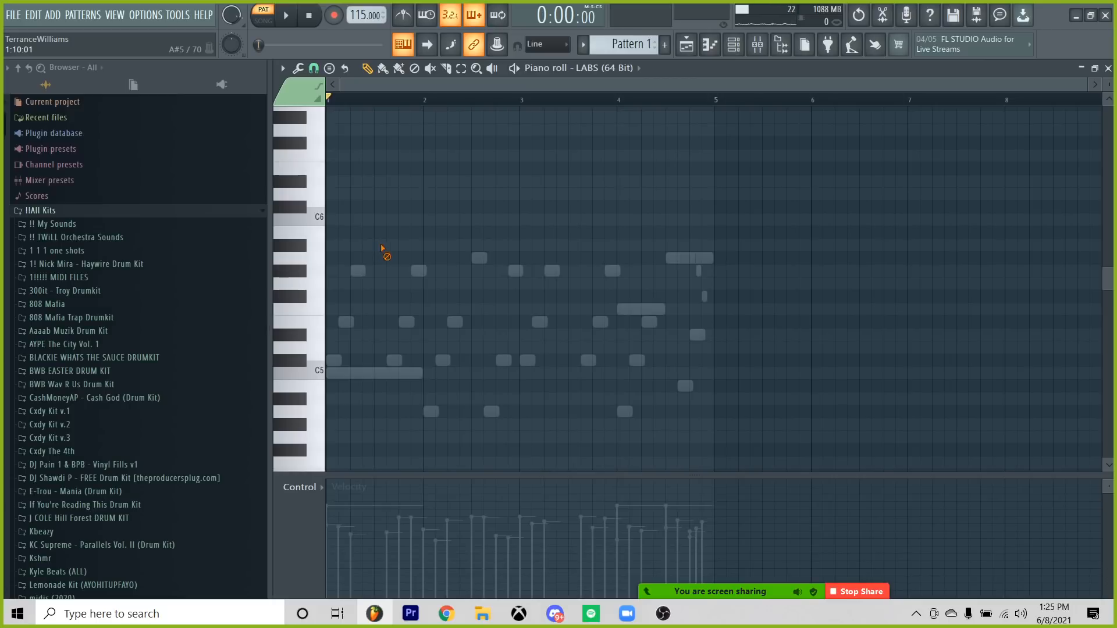
left_click(758, 46)
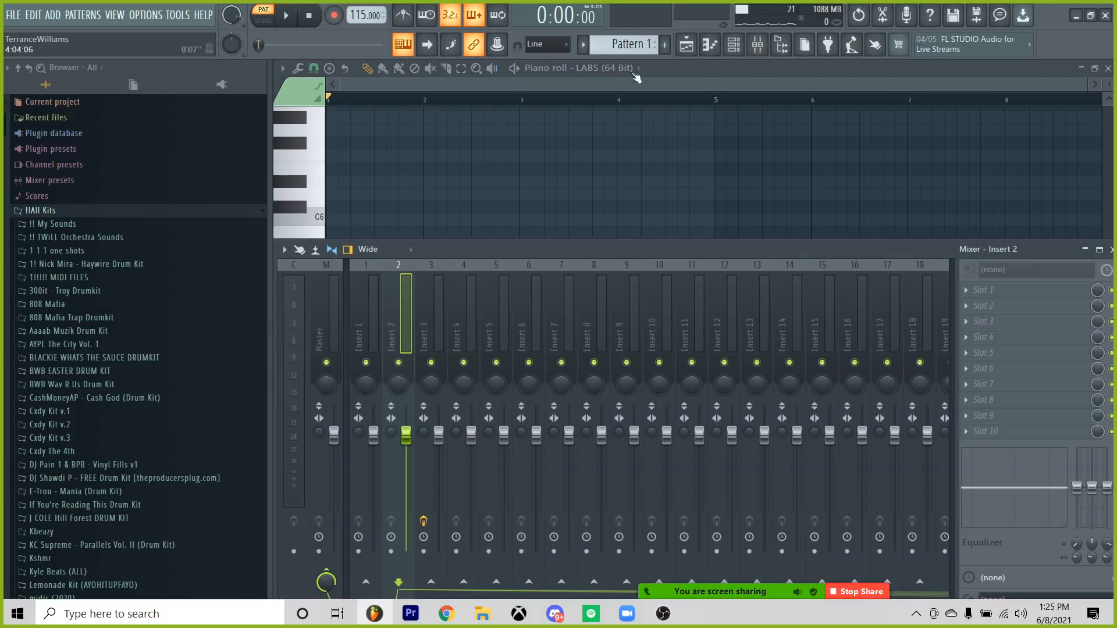
left_click(636, 223)
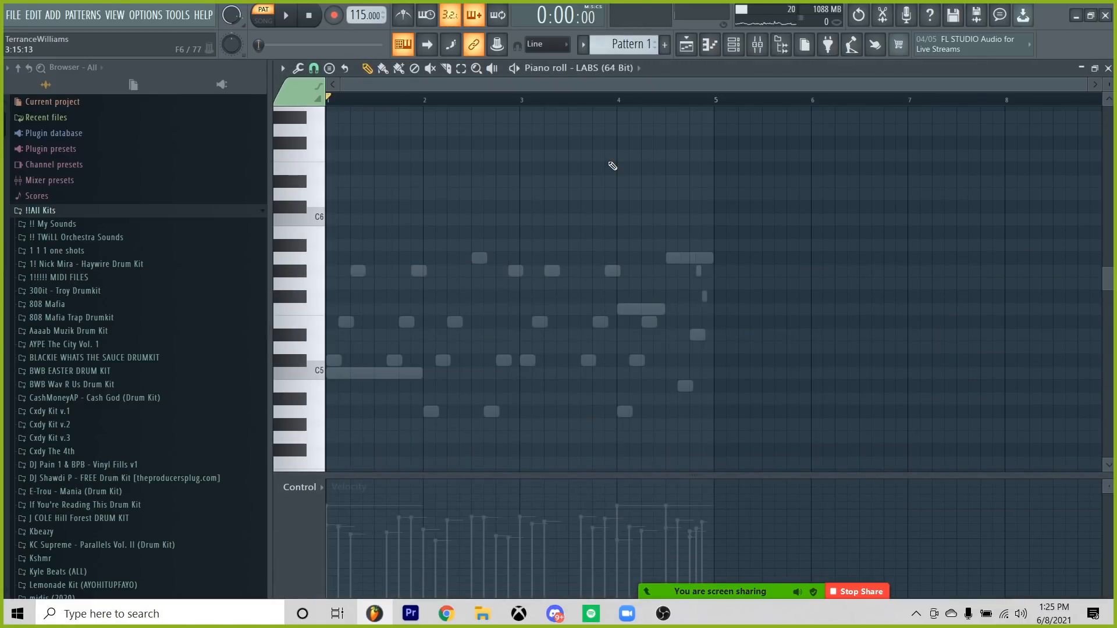
left_click(404, 14)
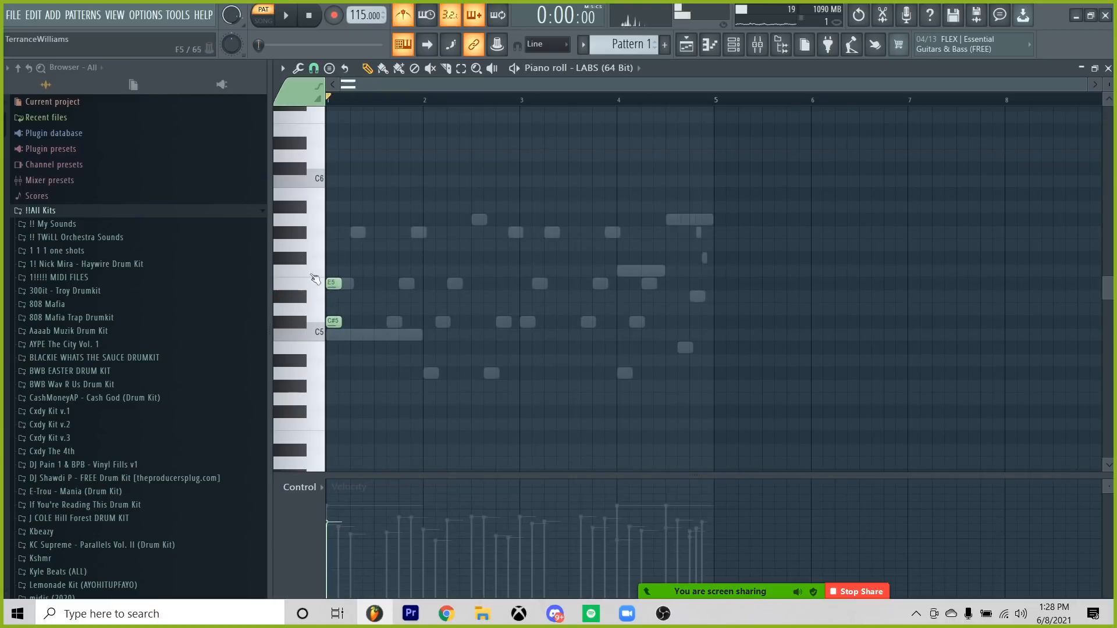
Add G#5 to the C#5 and E5 at the start of bar 1 and lengthen all three notes to three beats.
key("space")
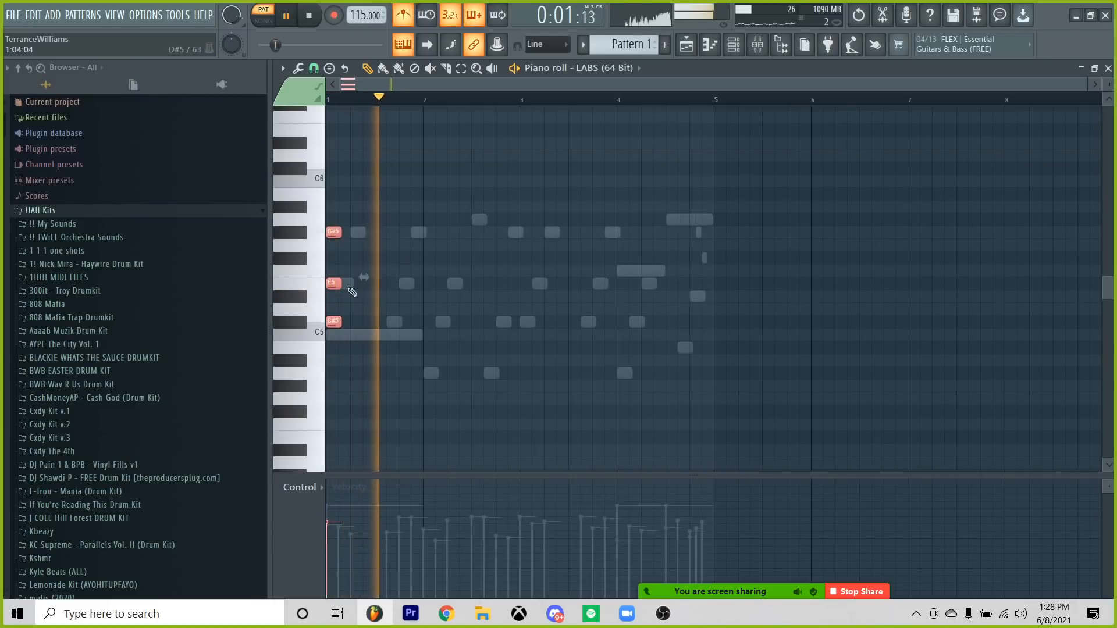
key("space")
key("space")
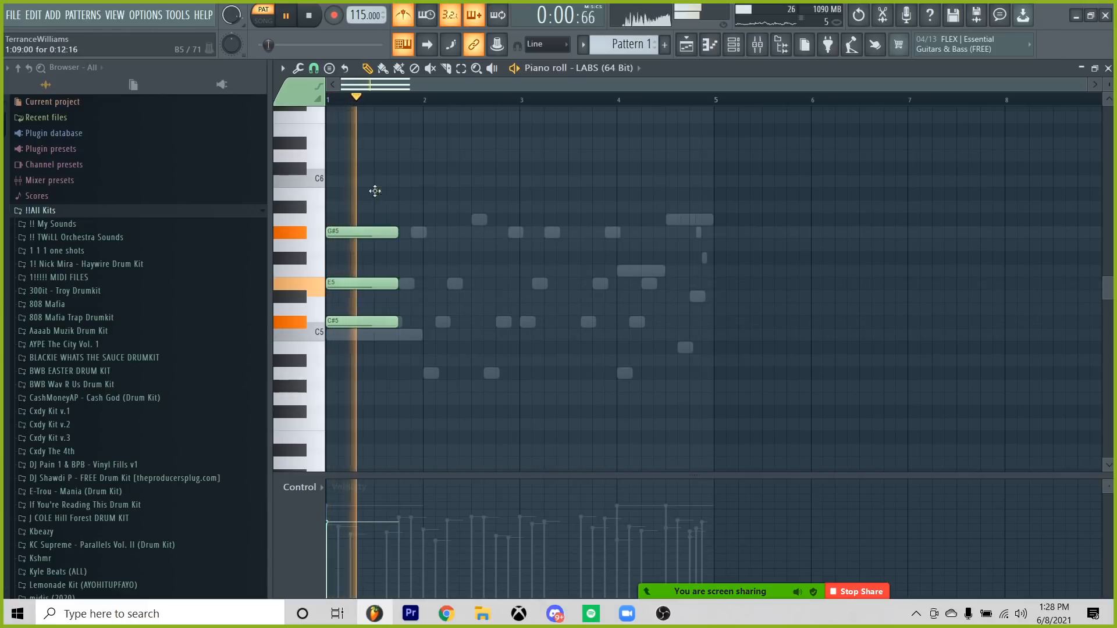
Add a short B5 note on beat 3 and a short A5 note on beat 4 of bar 1.
left_click(375, 191)
left_click_drag(448, 194, 405, 216)
left_click(402, 207)
key("space")
key("space")
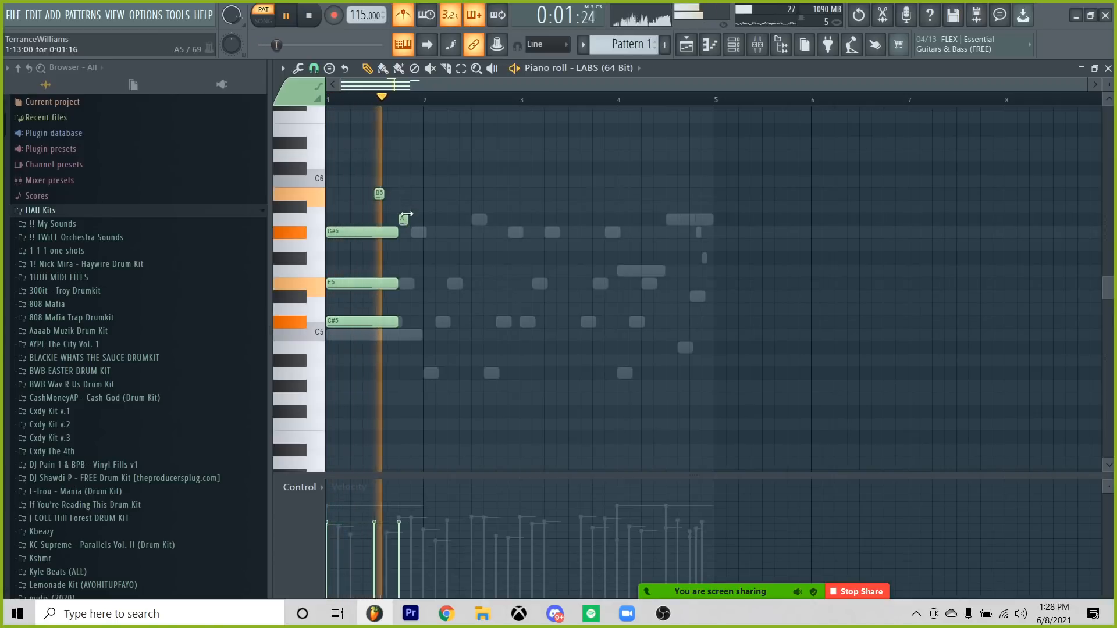
Place a short G#5 a quarter beat after the A5, followed a quarter beat later by a longer F#5 reaching into bar 2.
left_click(416, 231)
scroll(414, 102, "up", 4)
key("space")
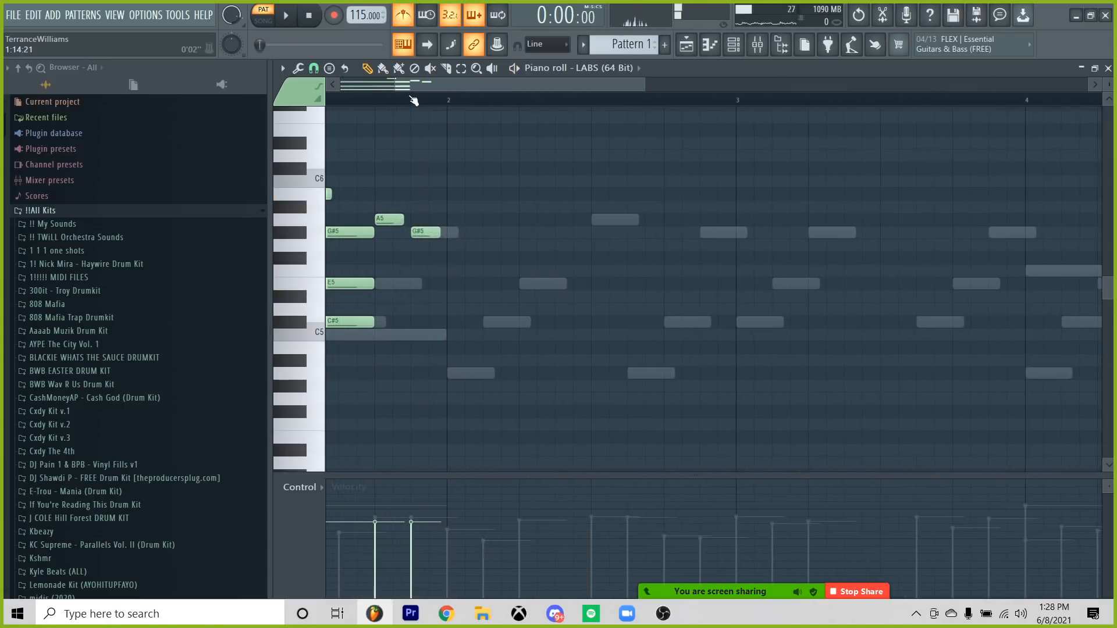
left_click_drag(416, 86, 360, 86)
mouse_move(593, 231)
left_mouse_down()
mouse_move(558, 237)
mouse_move(574, 236)
left_mouse_up()
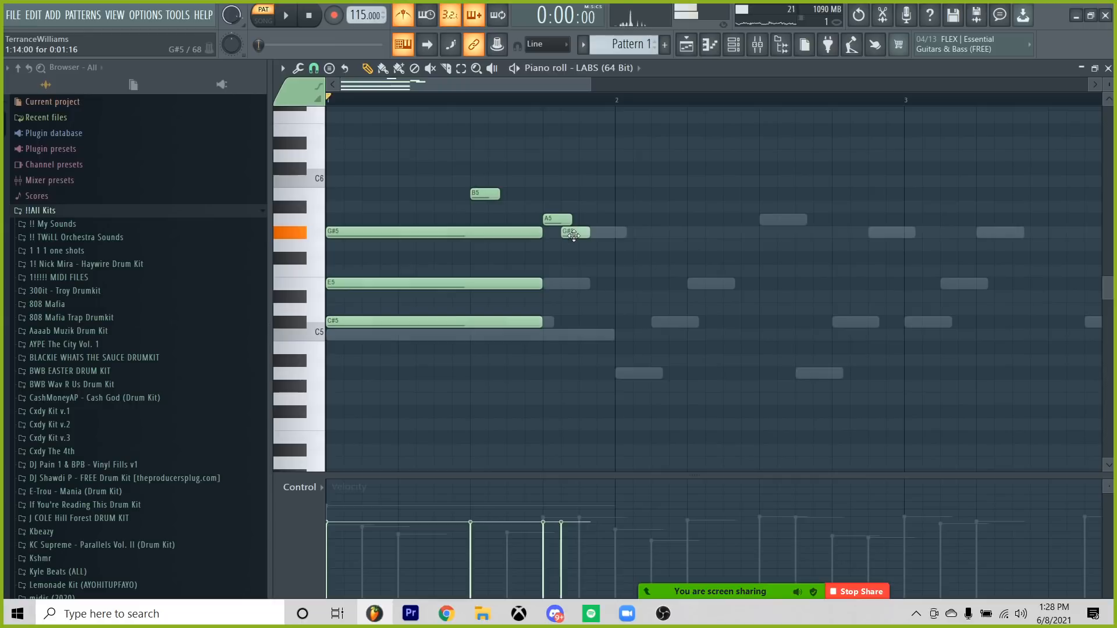
left_click(584, 244)
key("space")
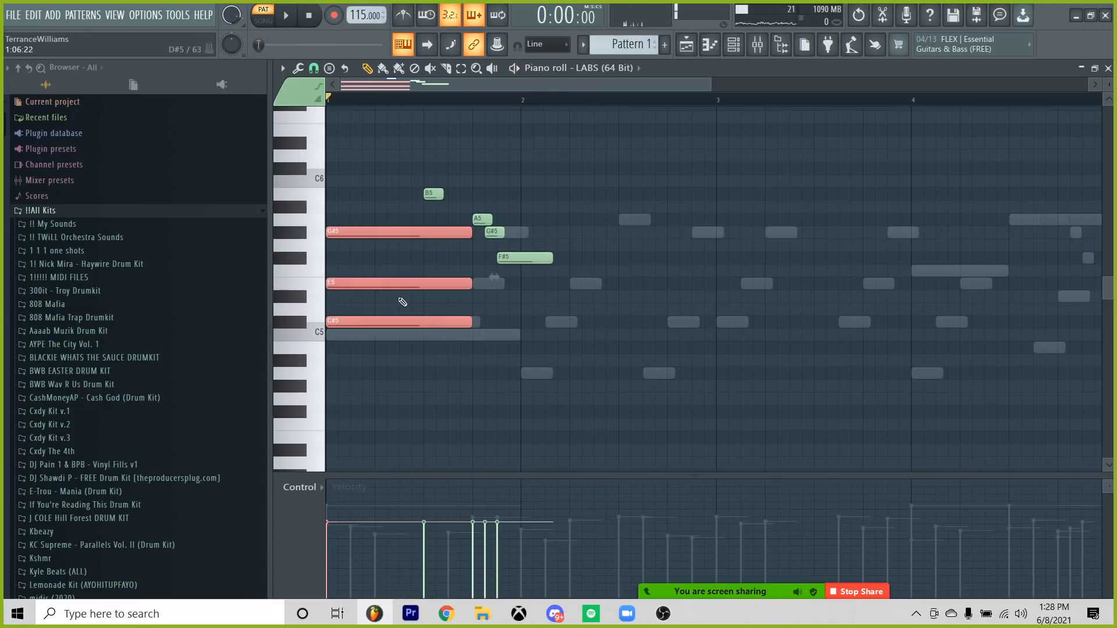
Copy the three-note chord to the start of bar 2, lower it four semitones and raise its middle note to C#5.
left_click_drag(392, 282, 587, 282)
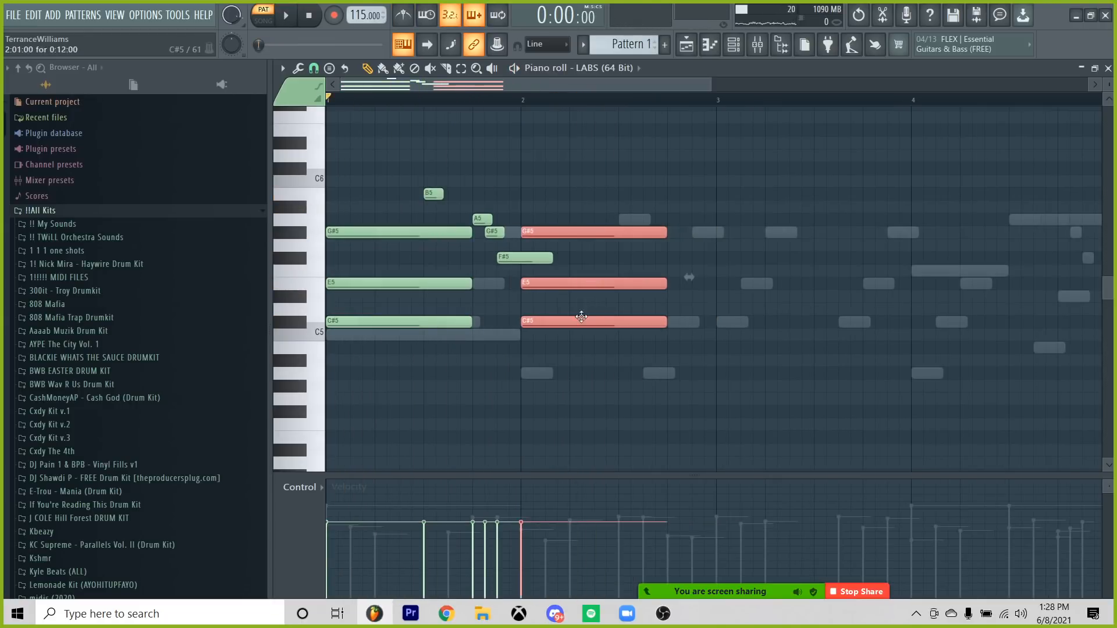
key("Down")
key("Down")
key("Down")
key("Down")
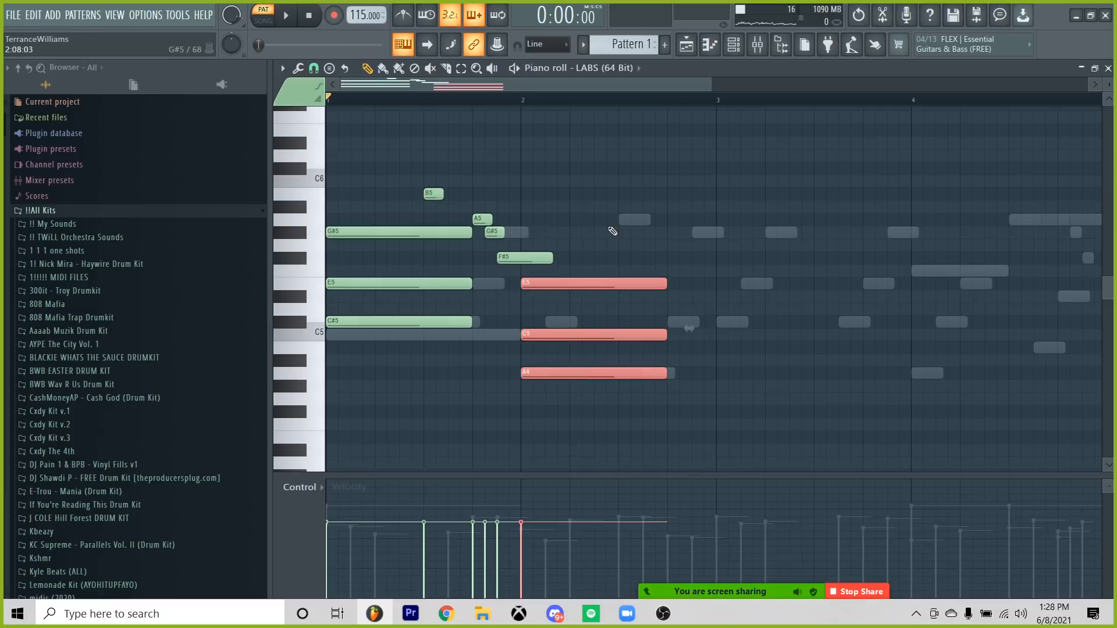
left_click(584, 284, "ctrl+shift")
key("shift+Up")
Try raising the A4 of the bar 2 chord by one octave.
left_click(616, 250, "ctrl")
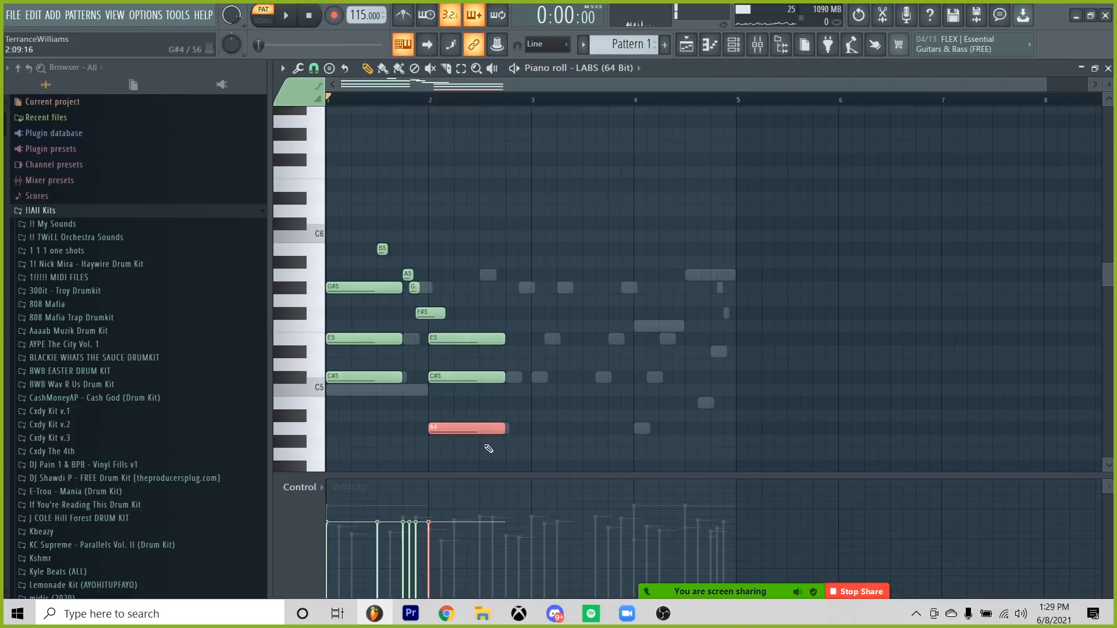
key("ctrl+Up")
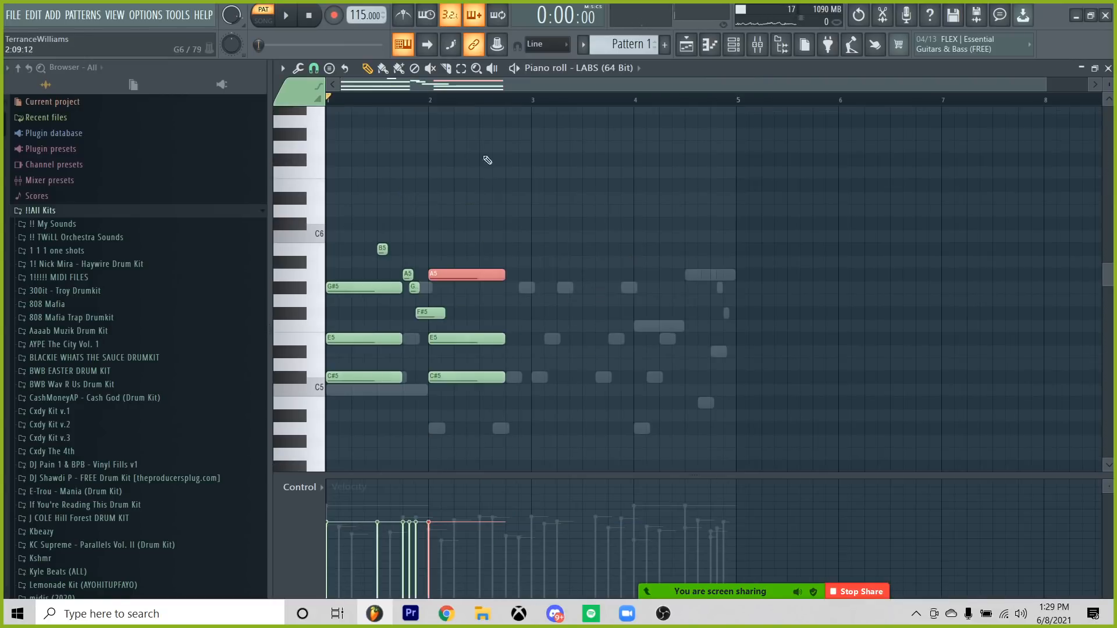
key("ctrl+z")
Duplicate the bar 2 chord's A4 and raise the copy one octave to A5.
key("space")
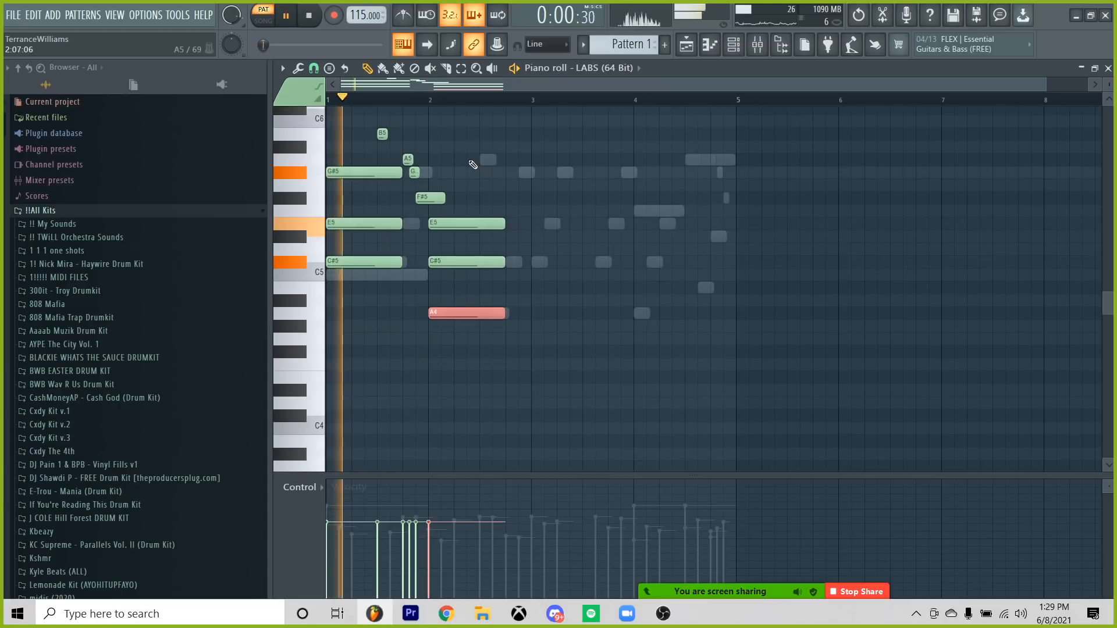
left_click(451, 313, "shift")
key("ctrl+Up")
key("space")
Copy the bar 1 chord's C#5 down to C#4 and lower the bar 2 chord's A4 one octave to A3.
left_click_drag(362, 263, 350, 419)
key("space")
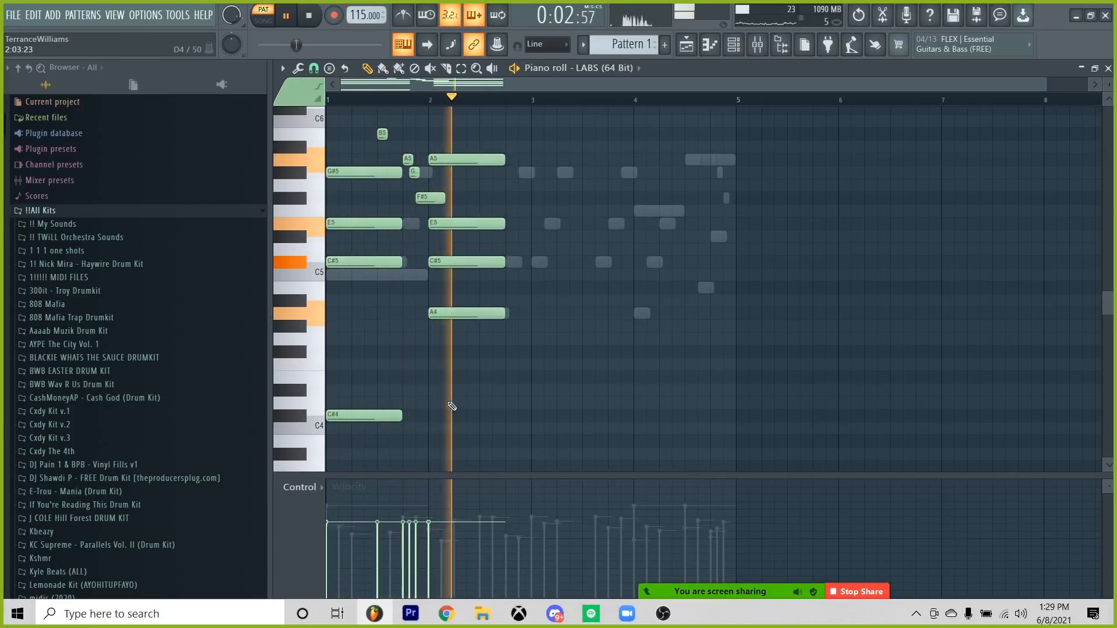
key("space")
scroll(471, 225, "down", 3)
key("ctrl+Down")
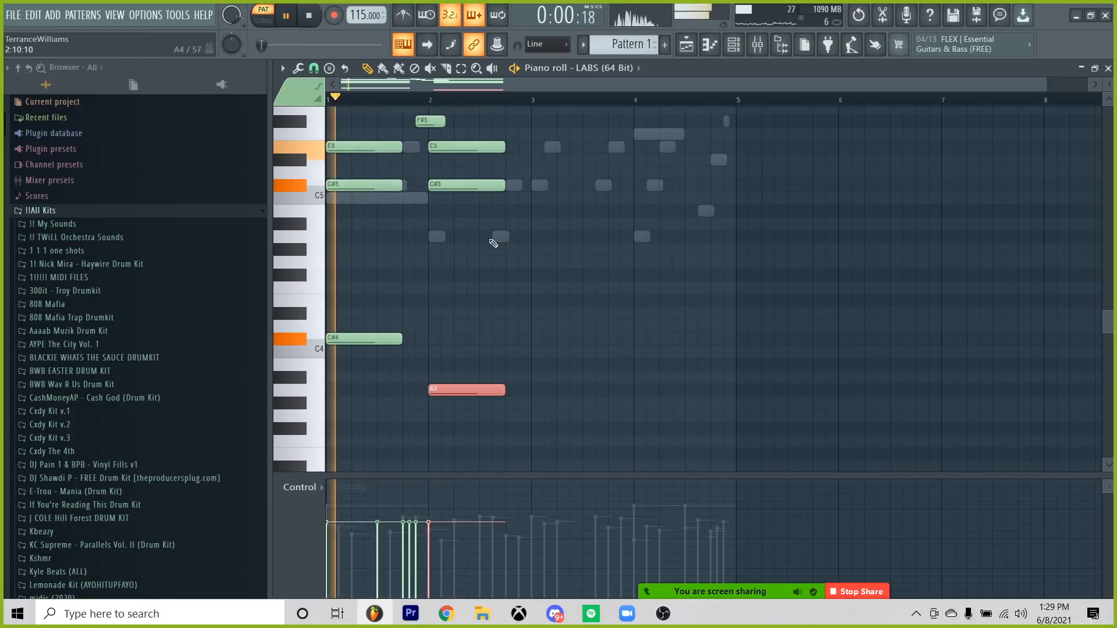
scroll(474, 244, "up", 3)
key("space")
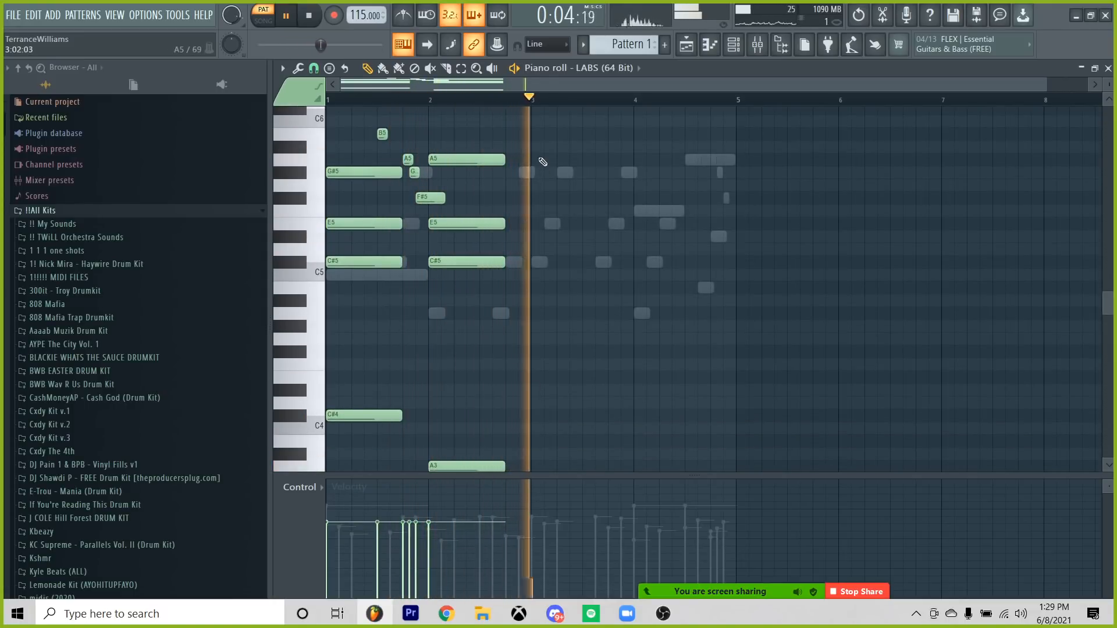
Duplicate the whole two-bar chord phrase and align the copy with the start of bar 3.
key("space")
key("ctrl+a")
scroll(387, 294, "down", 5)
key("ctrl+b")
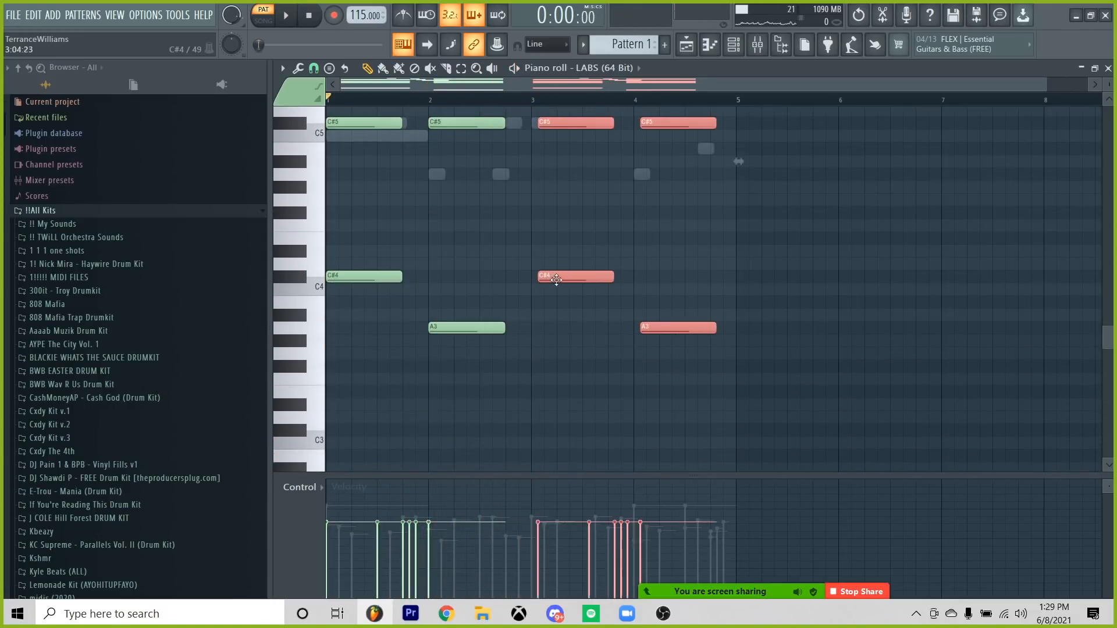
key("ctrl+d")
scroll(690, 120, "up", 3)
scroll(679, 215, "up", 3)
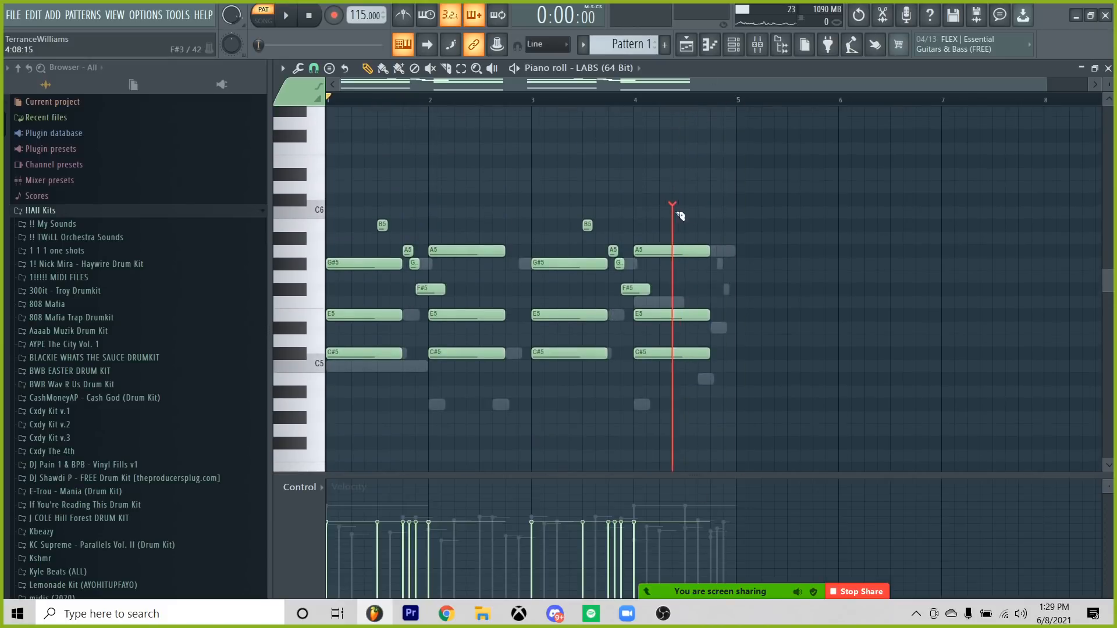
Trim the bar 4 chord to two beats and copy it onto beat 3, raised to B3, D#5, F#5 and B5.
scroll(698, 205, "down", 3)
left_click_drag(689, 402, 634, 466)
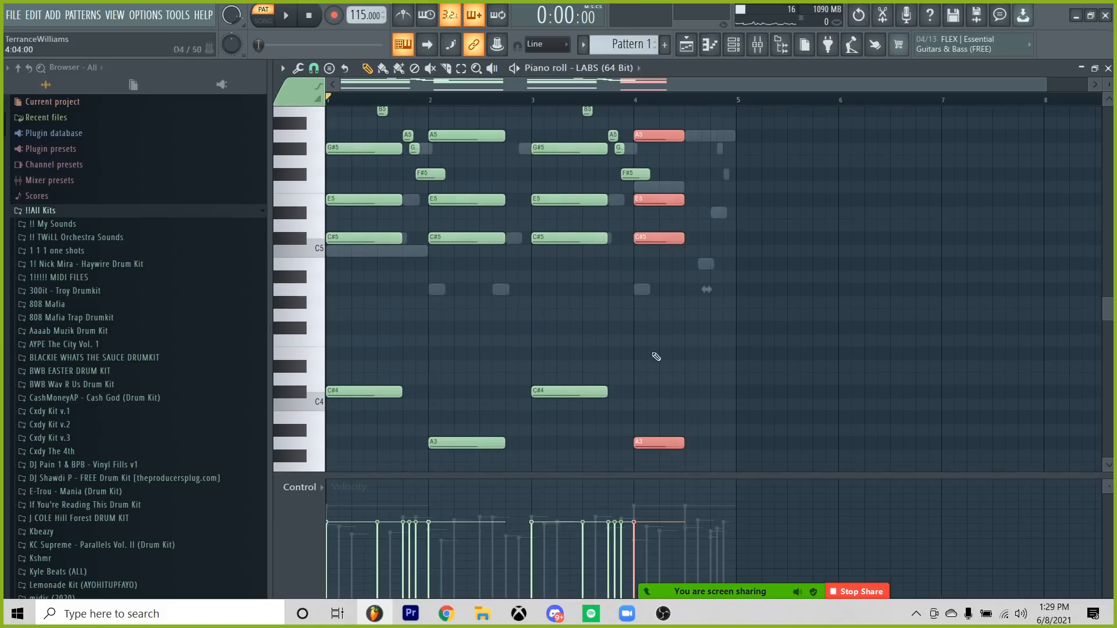
left_click_drag(651, 238, 701, 213)
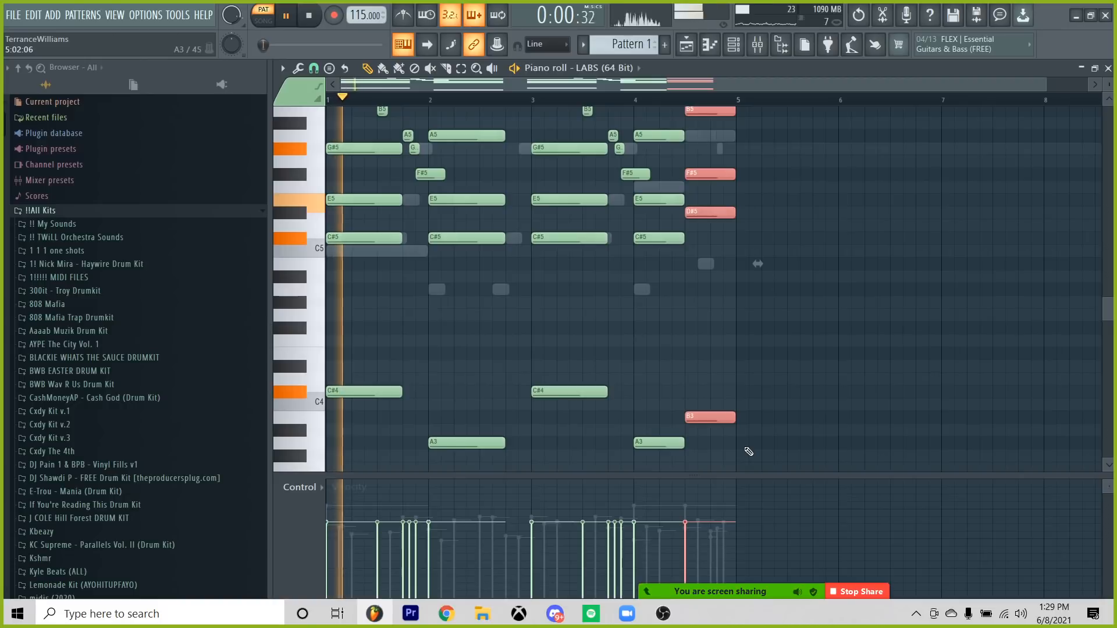
left_click(630, 101)
key("space")
scroll(777, 151, "up", 1)
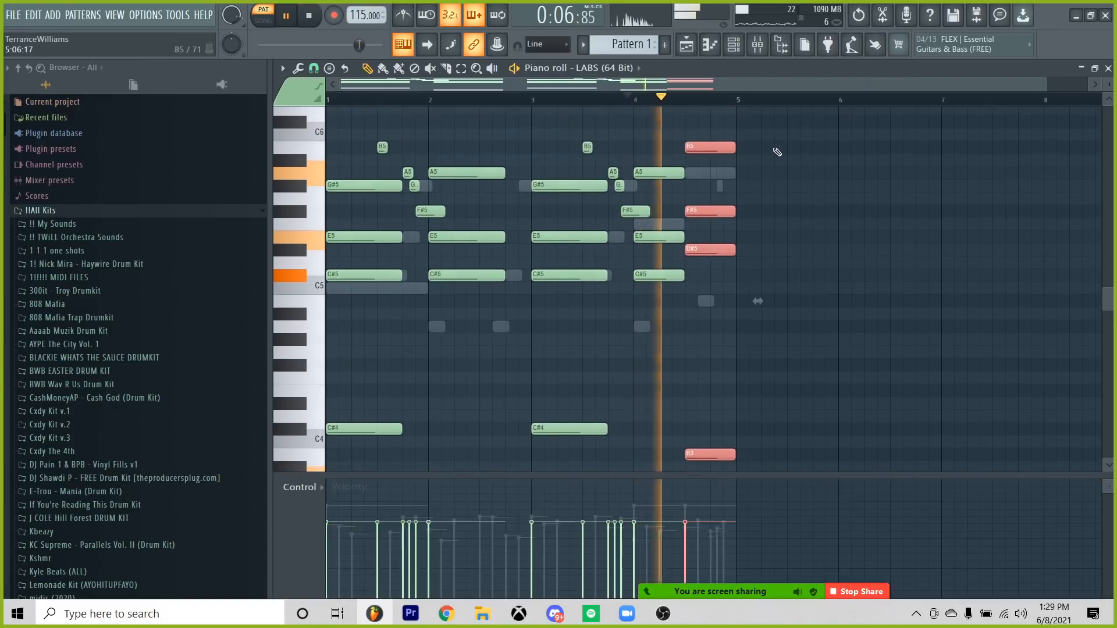
right_click(768, 188)
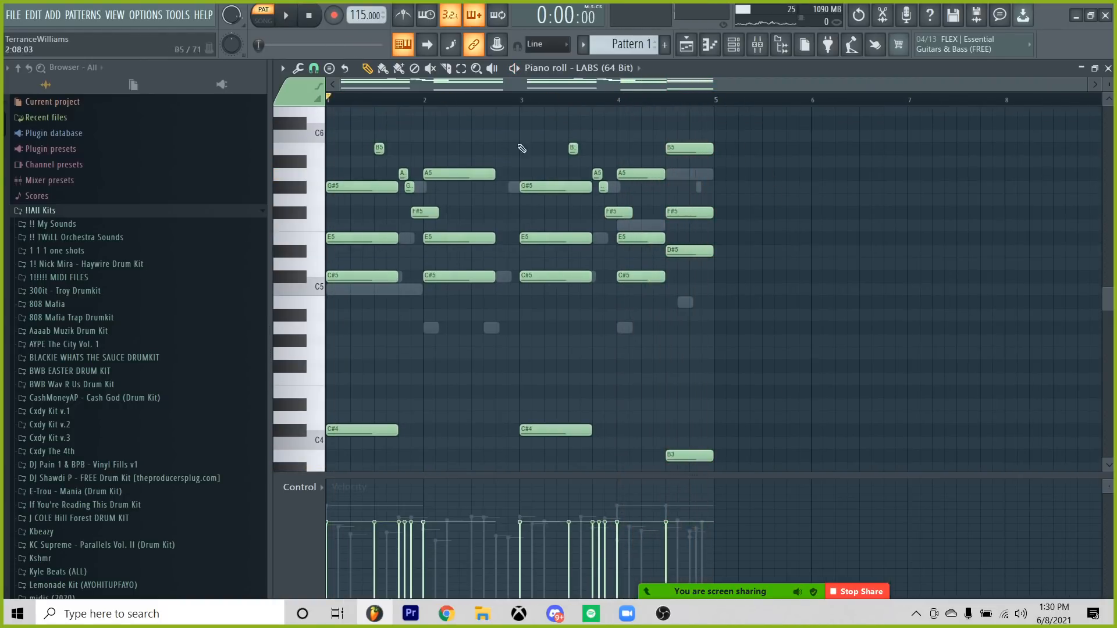
Strum the notes from C#5 upward with alternate direction, and copy one note per chord an octave higher to E6, C#6, C#6, E6 and F#6.
left_click_drag(738, 131, 317, 320)
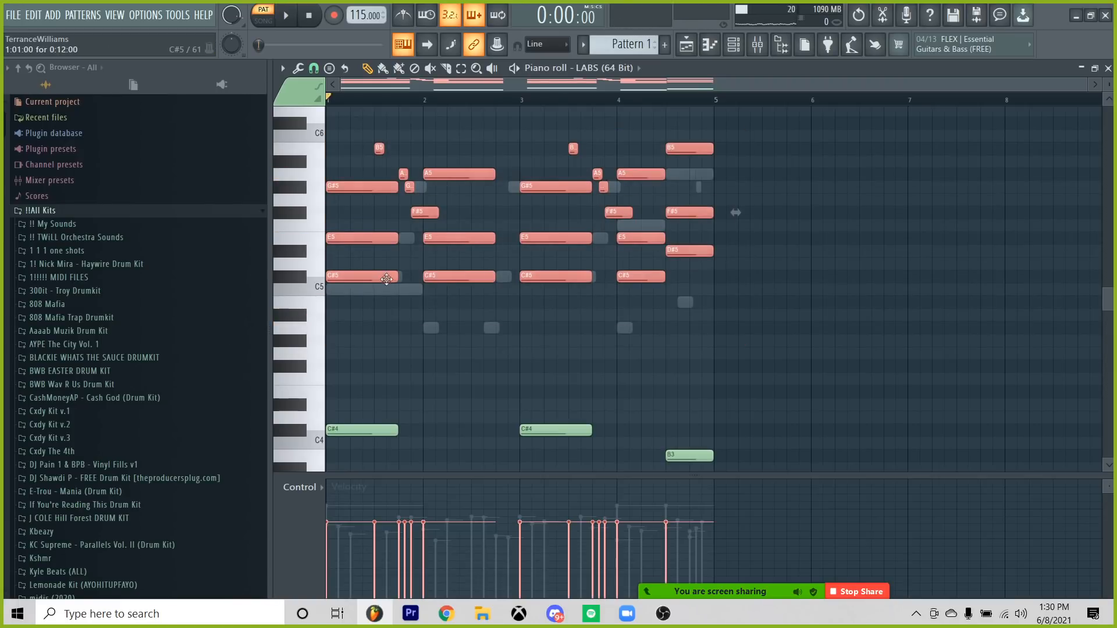
key("alt+s")
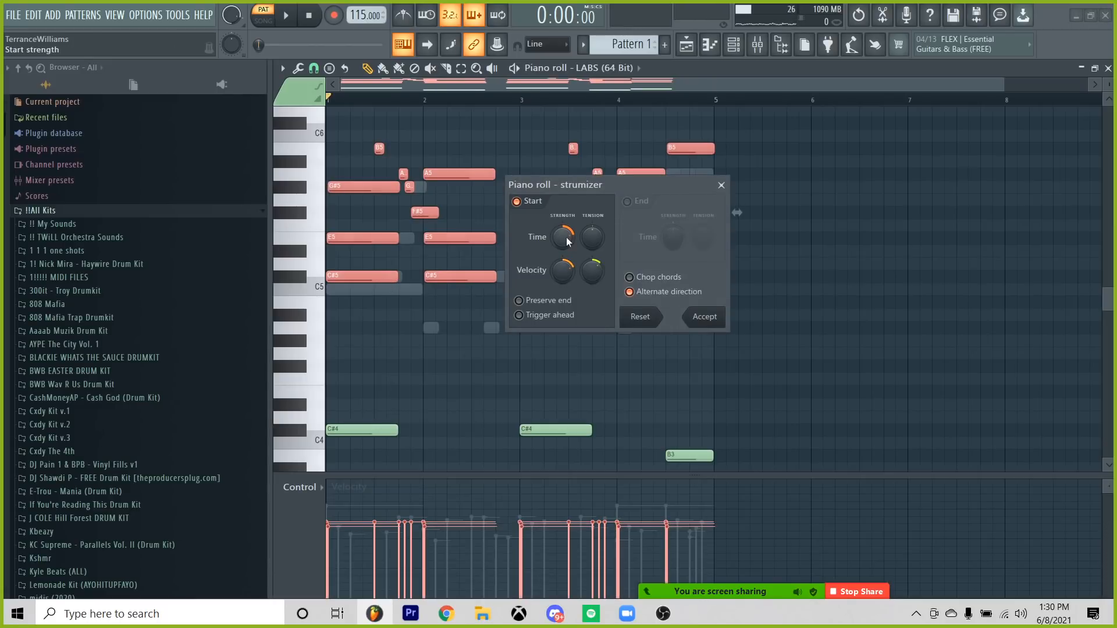
key("space")
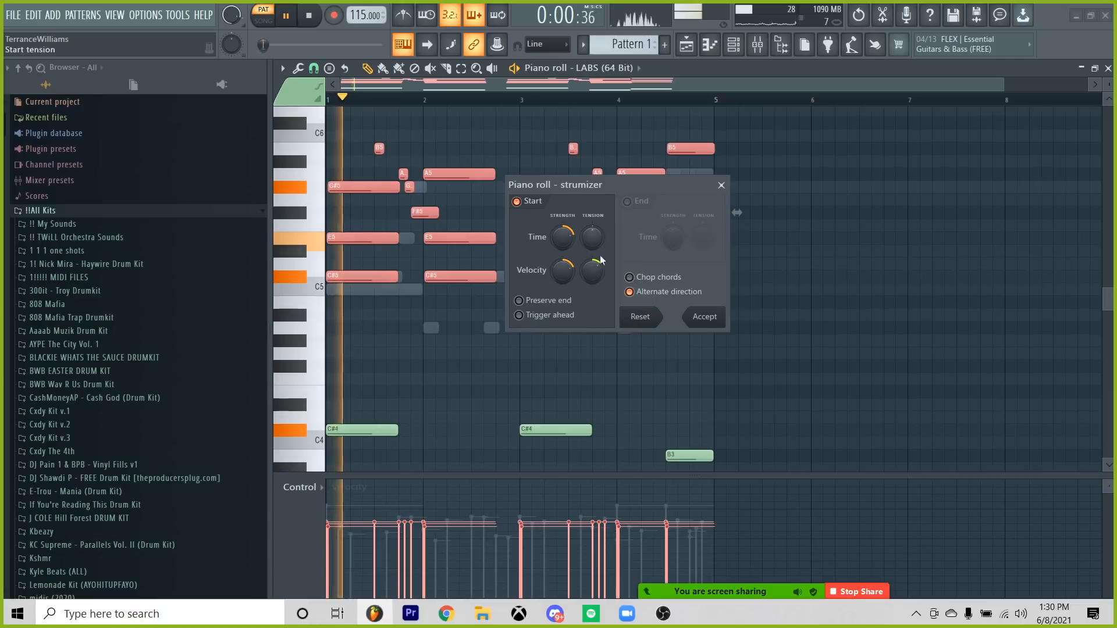
key("space")
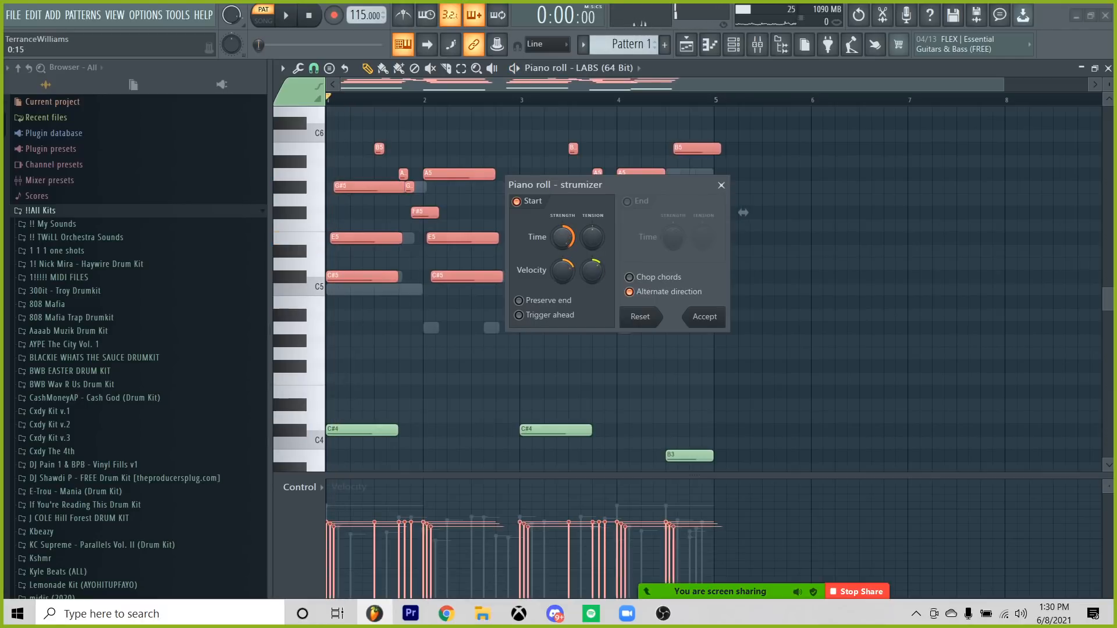
key("space")
left_click_drag(550, 245, 551, 226)
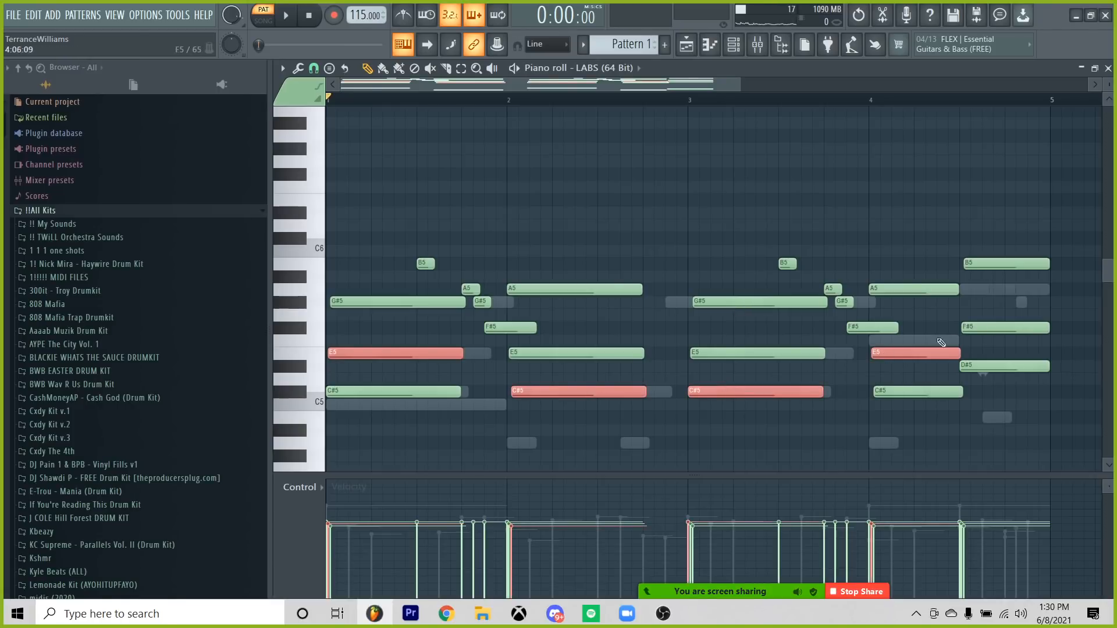
key("ctrl+Up")
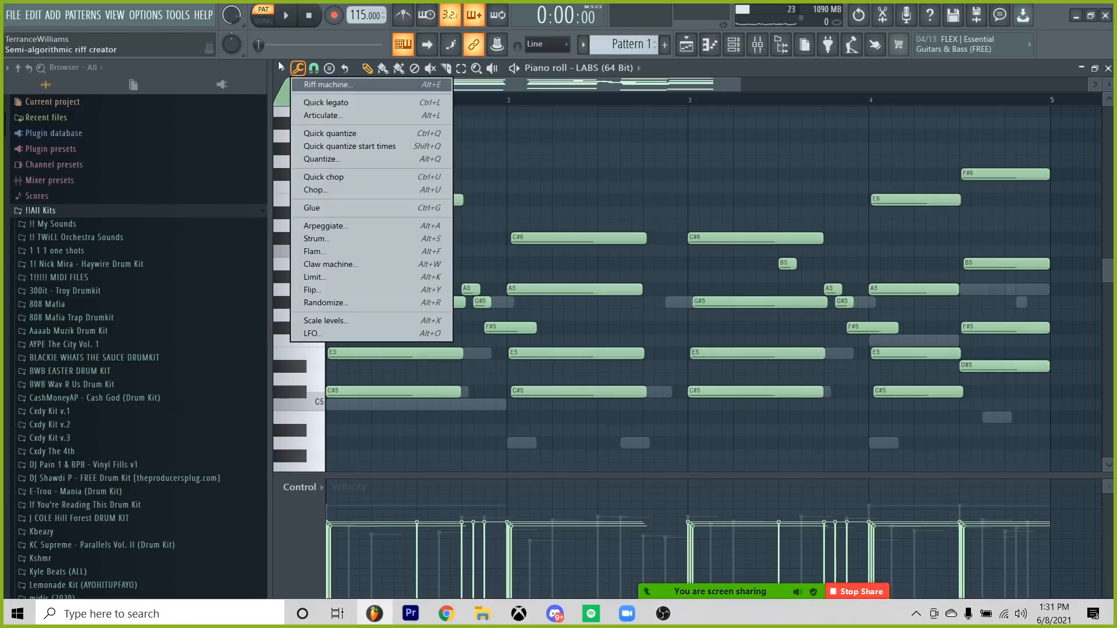
Set the piano roll scale highlighting to root note C# with the Minor Natural (Aeolian) scale.
left_click(284, 68)
mouse_move(319, 149)
mouse_move(414, 162)
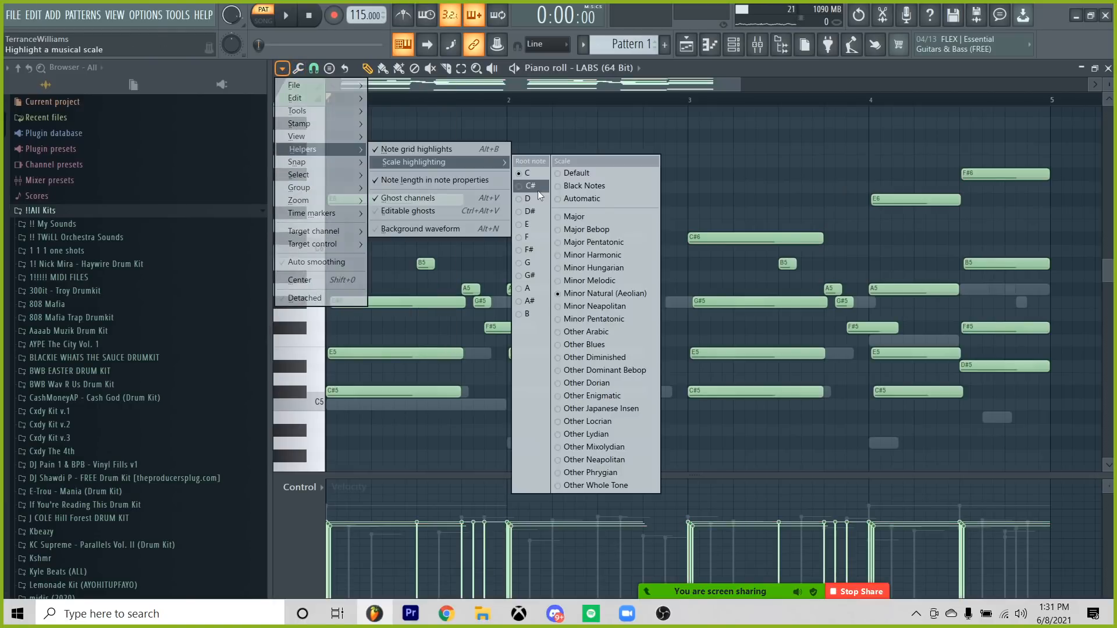
left_click(537, 187)
left_click(282, 69)
mouse_move(319, 150)
mouse_move(414, 162)
left_click(608, 295)
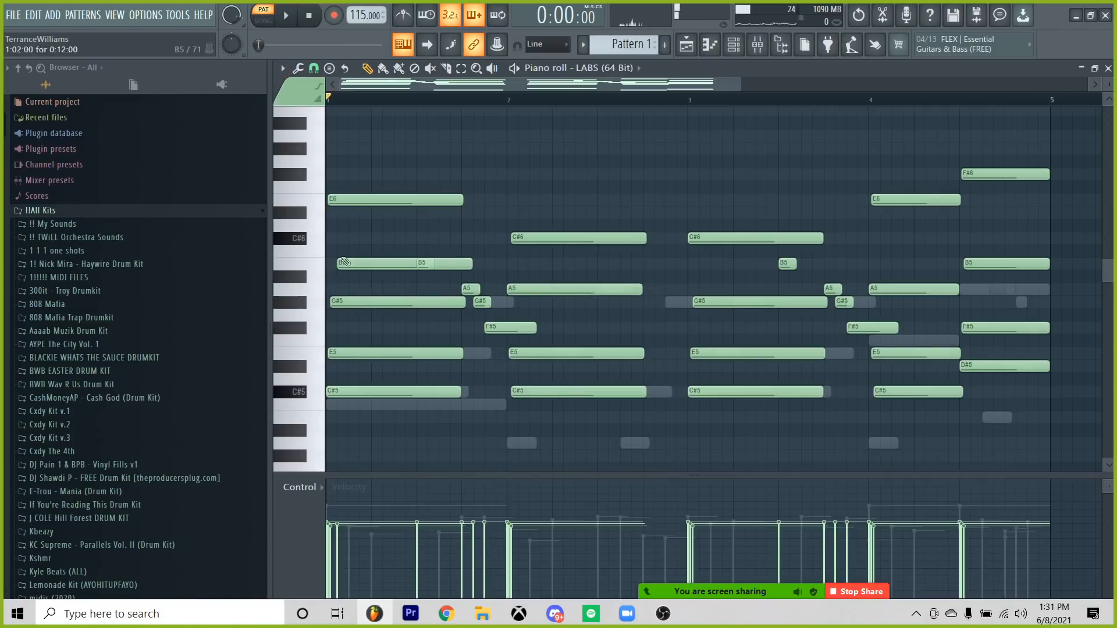
Add a C#6 at 1:03 in bar 1 and shorten the B5 at 1:02 to seven steps, up to the next B5.
left_click(347, 235)
key("space")
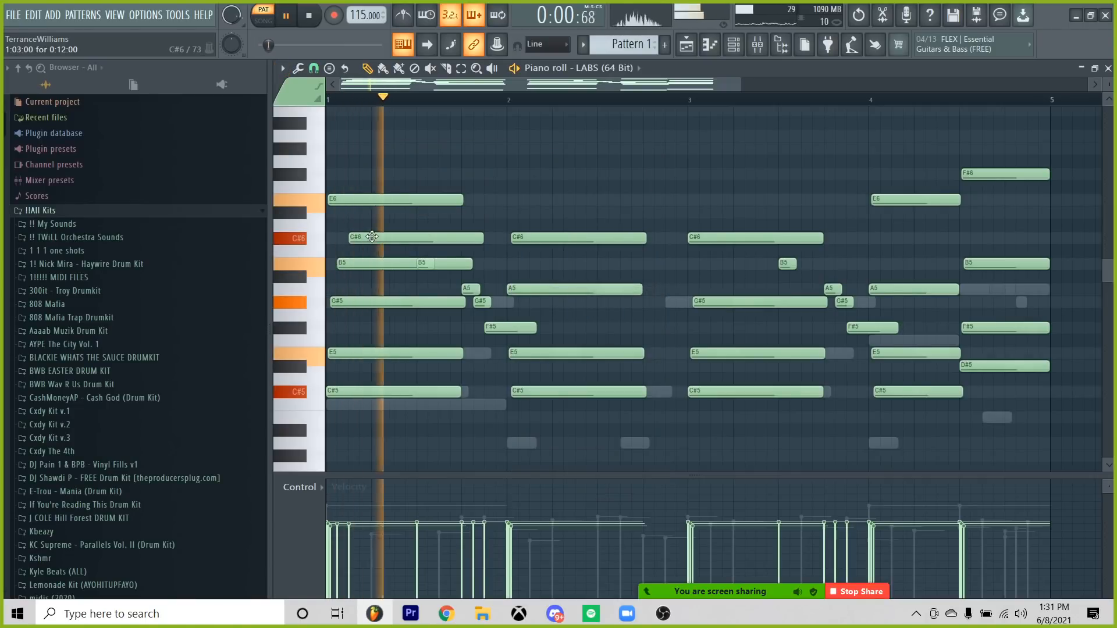
key("space")
left_click_drag(471, 264, 406, 279)
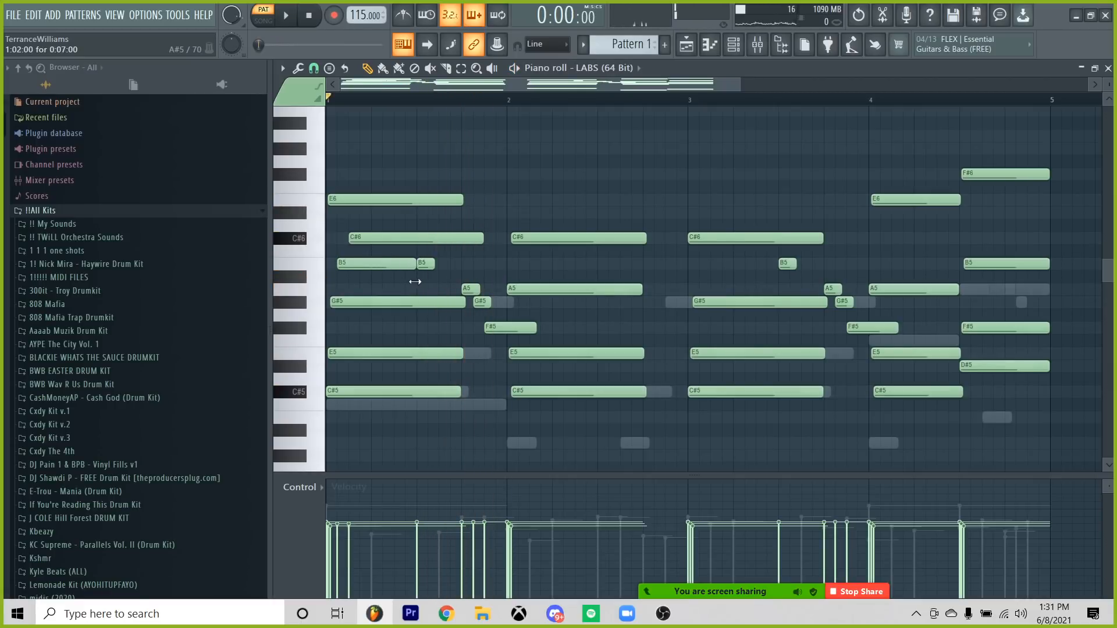
Add a seven-step F#6 at the start of bar 2 and a seven-step G#6 at 2:09, auditioning them in playback.
left_click_drag(377, 206, 382, 269)
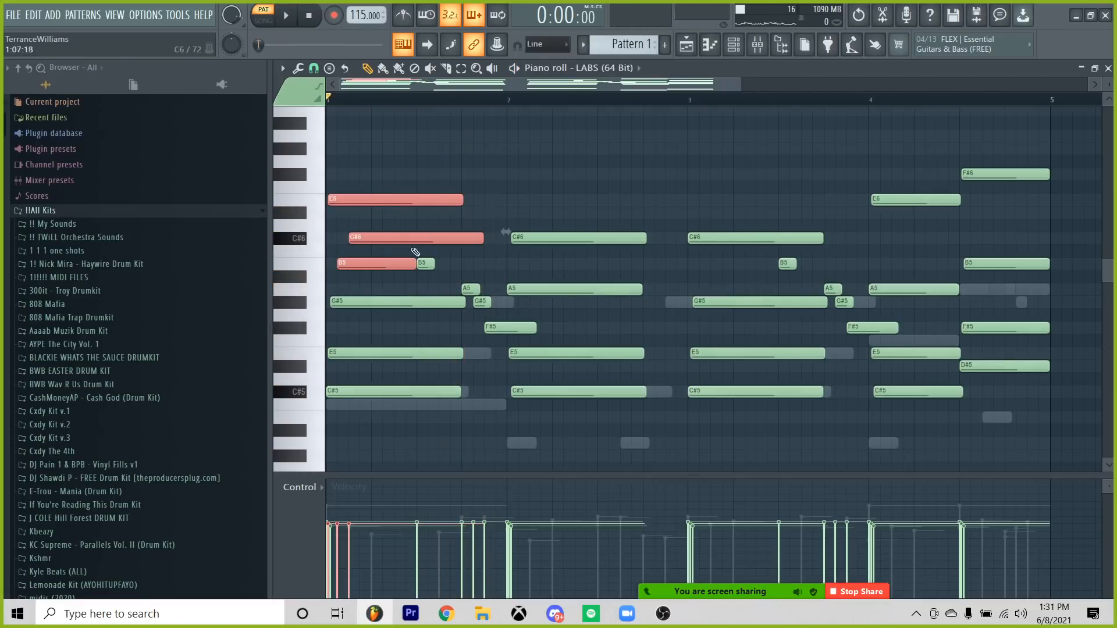
left_click(603, 195, "ctrl")
key("space")
left_click(511, 259)
left_click_drag(554, 258, 548, 169)
left_click(606, 150)
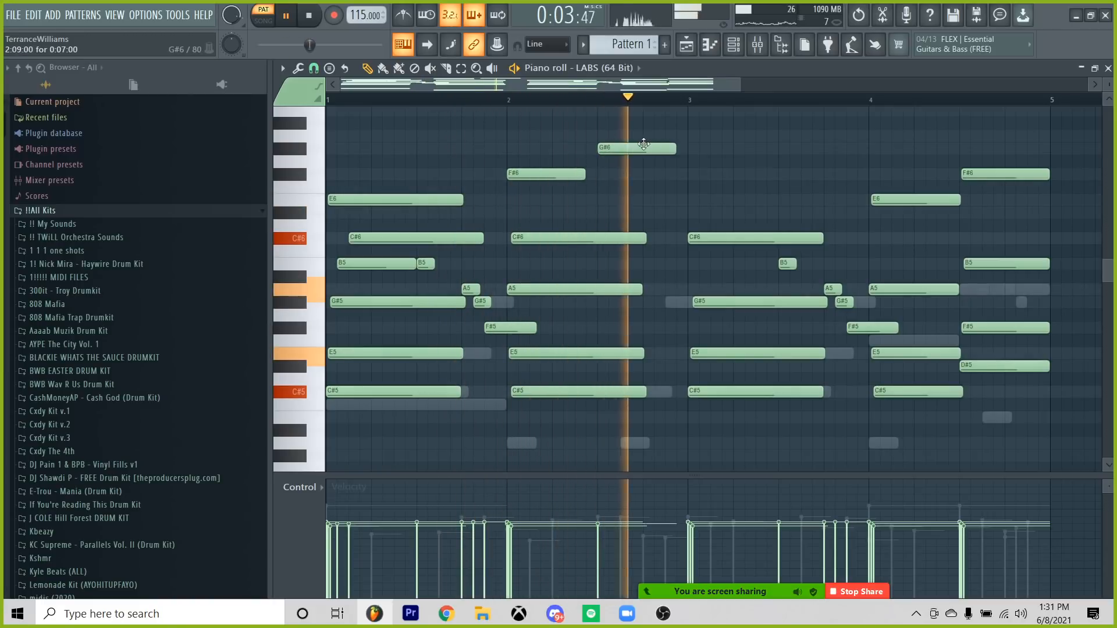
key("space")
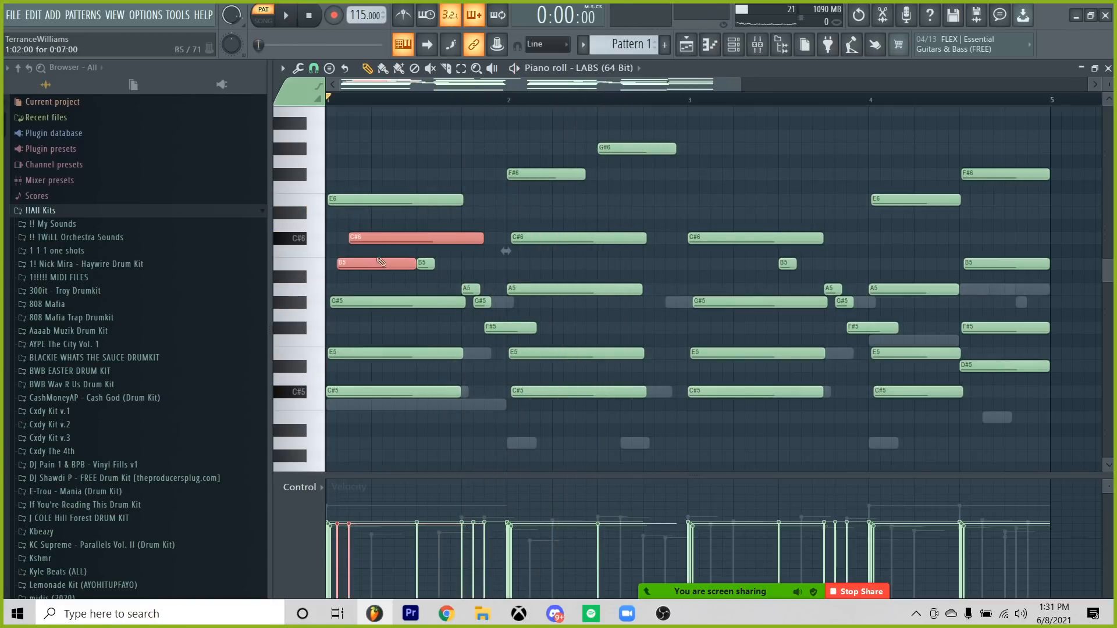
key("ctrl+d")
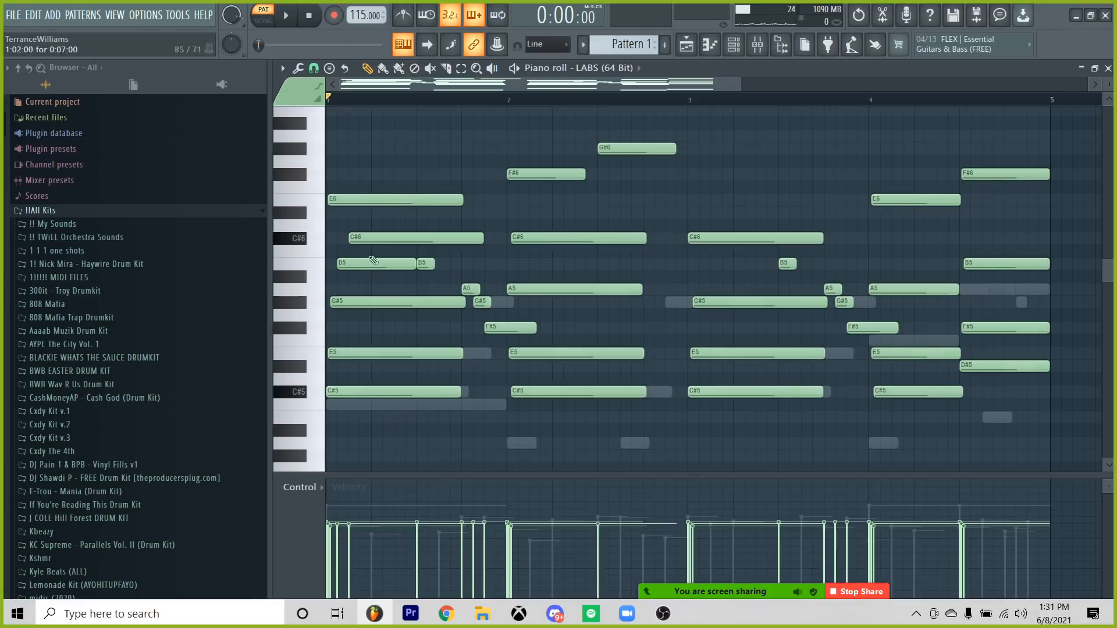
scroll(373, 260, "up", 4)
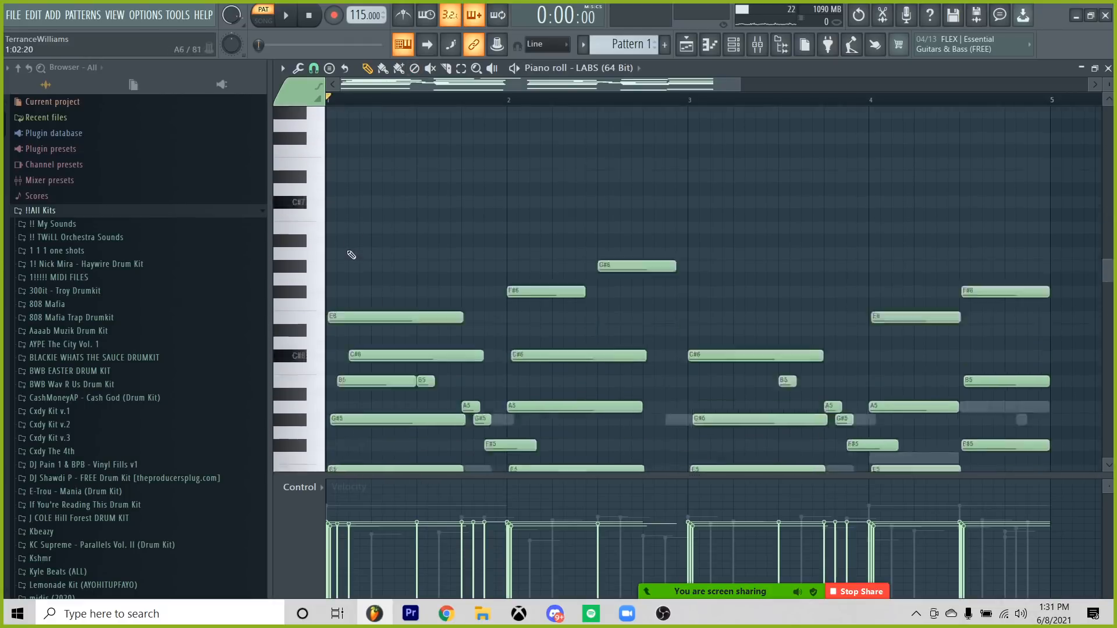
scroll(362, 382, "down", 12)
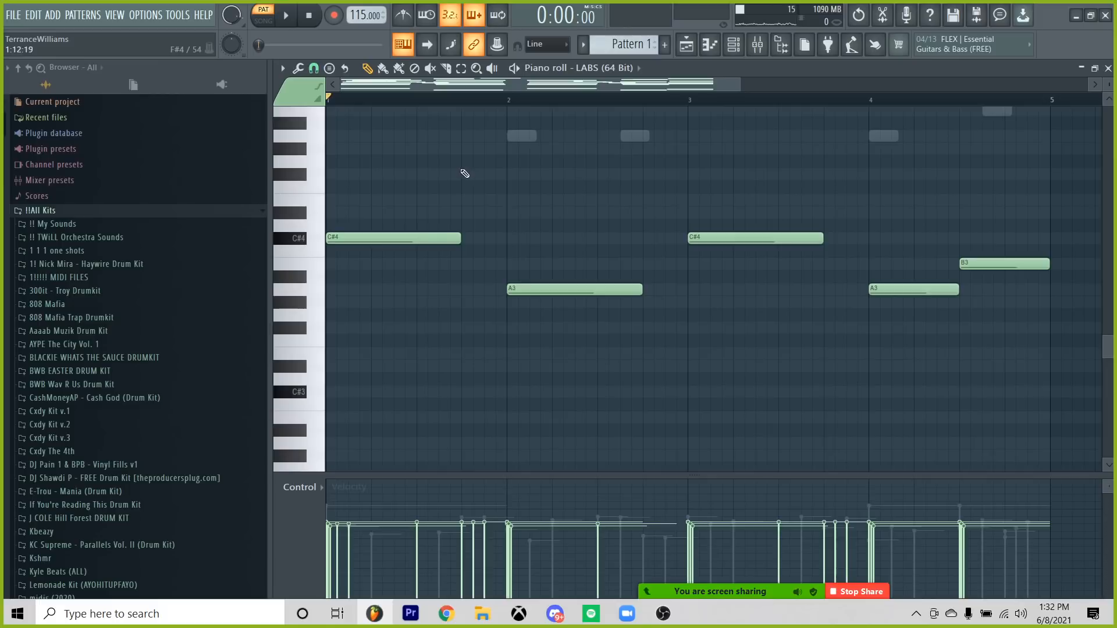
scroll(465, 174, "up", 13)
left_click(406, 304)
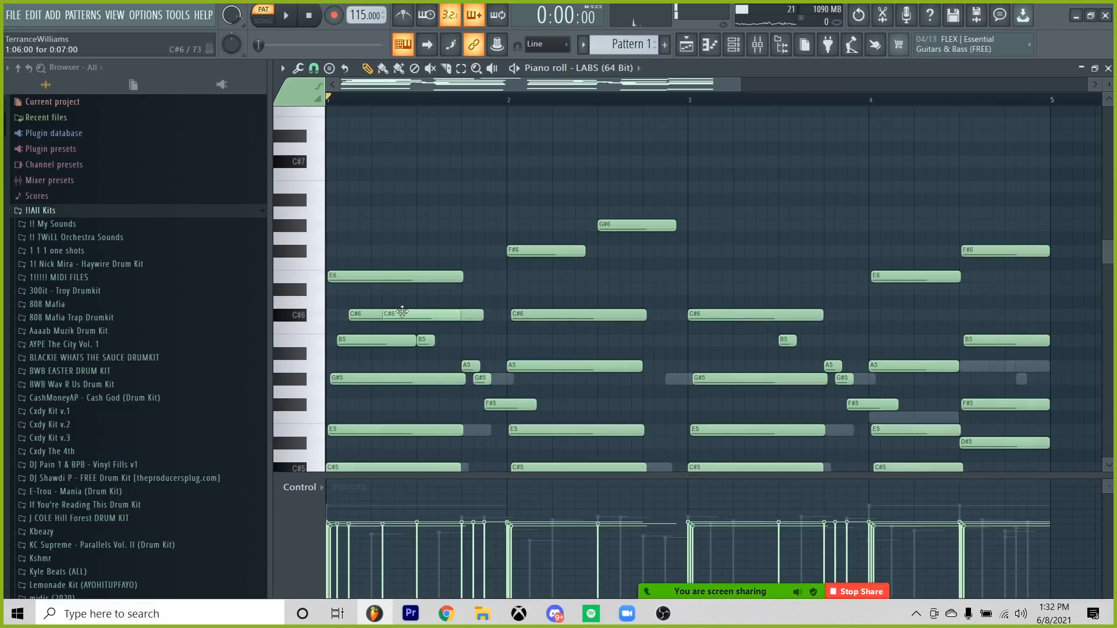
key("ctrl+z")
Copy bar 1's E6 and longer B5 to the same positions in bar 3 and audition the pattern.
left_click_drag(383, 246, 394, 359)
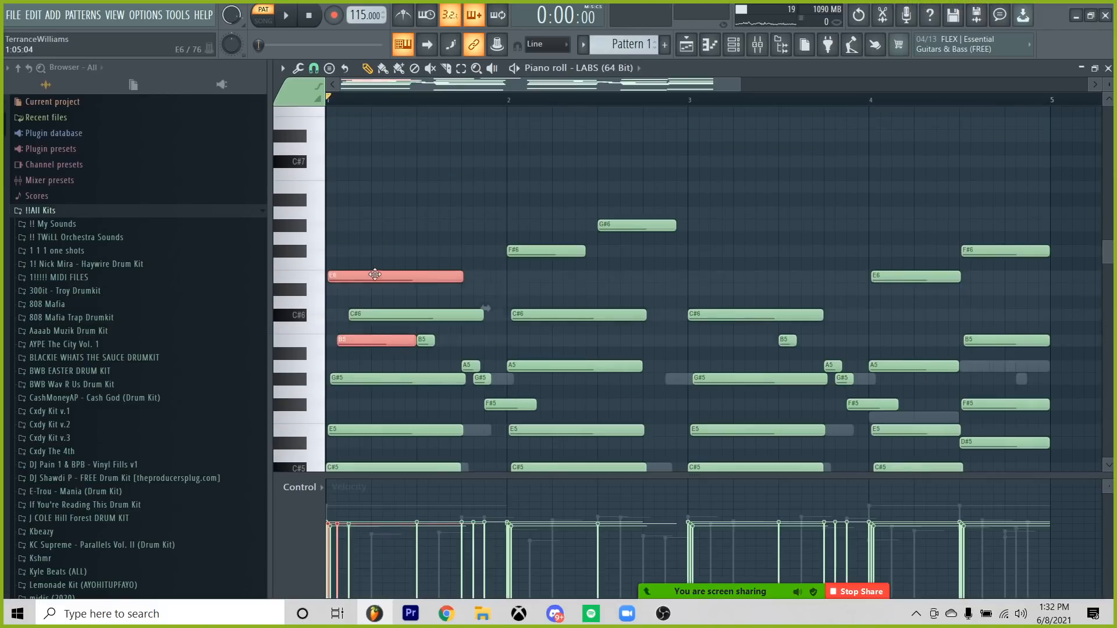
left_click_drag(375, 275, 749, 275, "shift")
key("space")
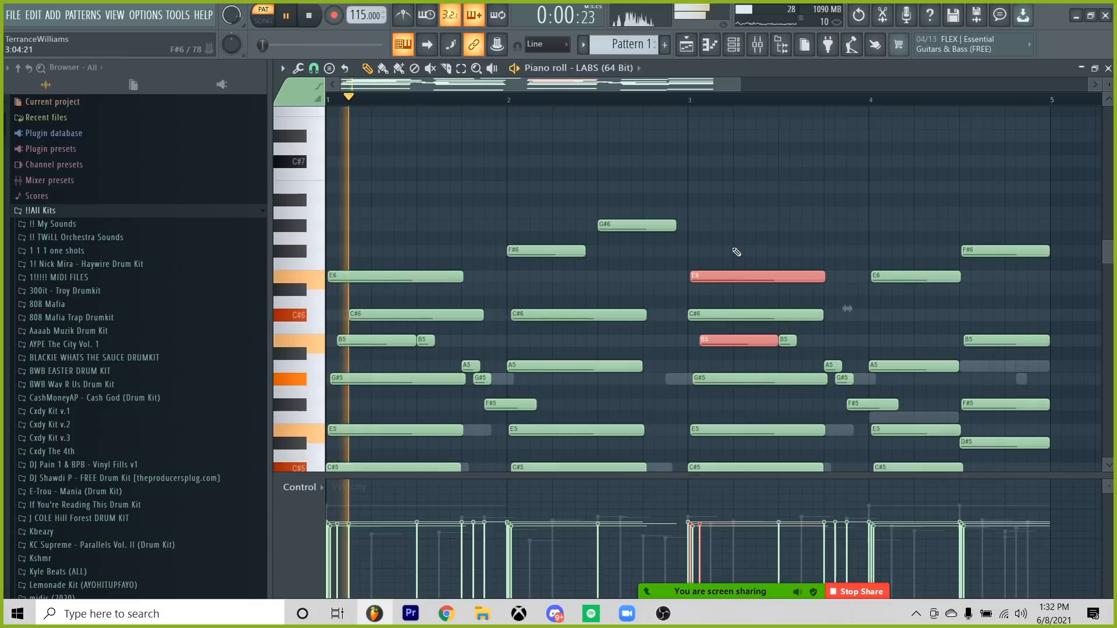
left_click(774, 252)
scroll(749, 102, "down", 1)
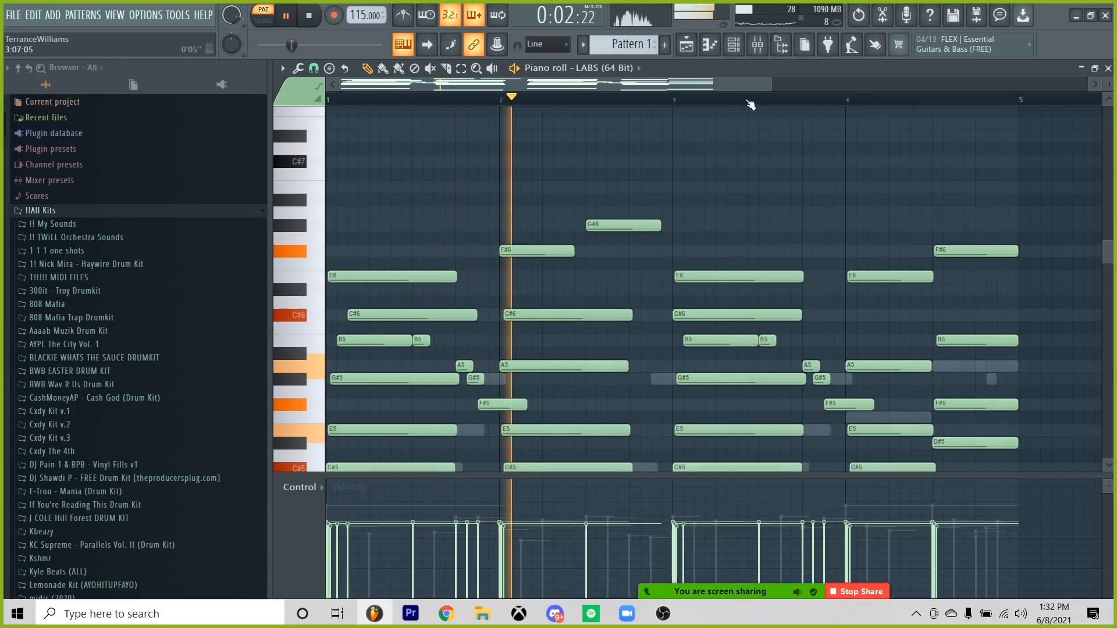
scroll(709, 180, "down", 3)
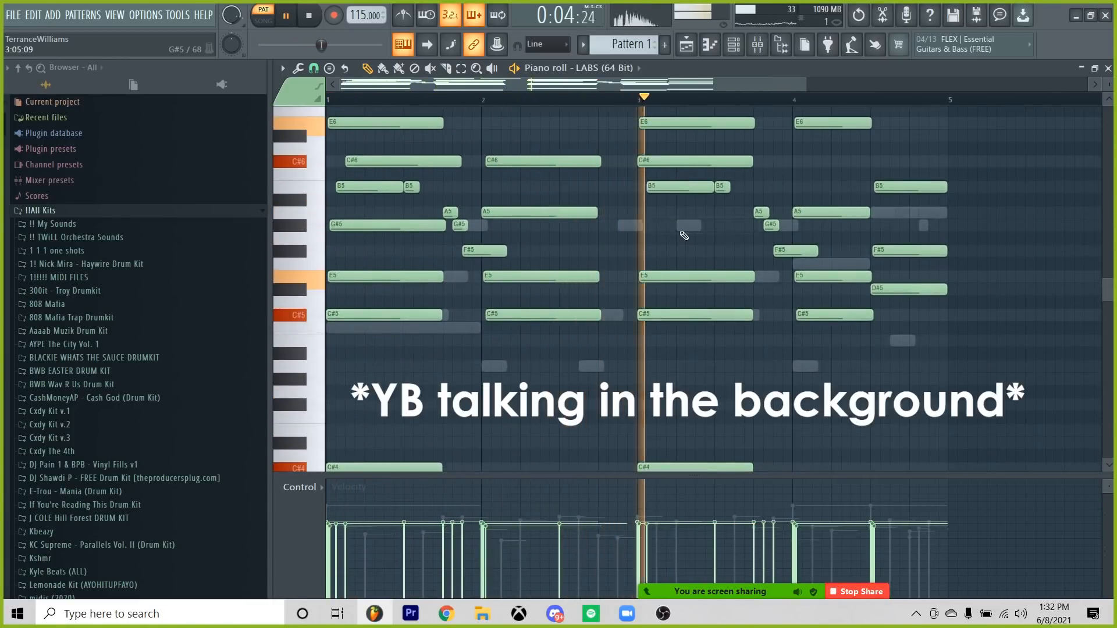
scroll(680, 232, "up", 1)
key("ctrl+z")
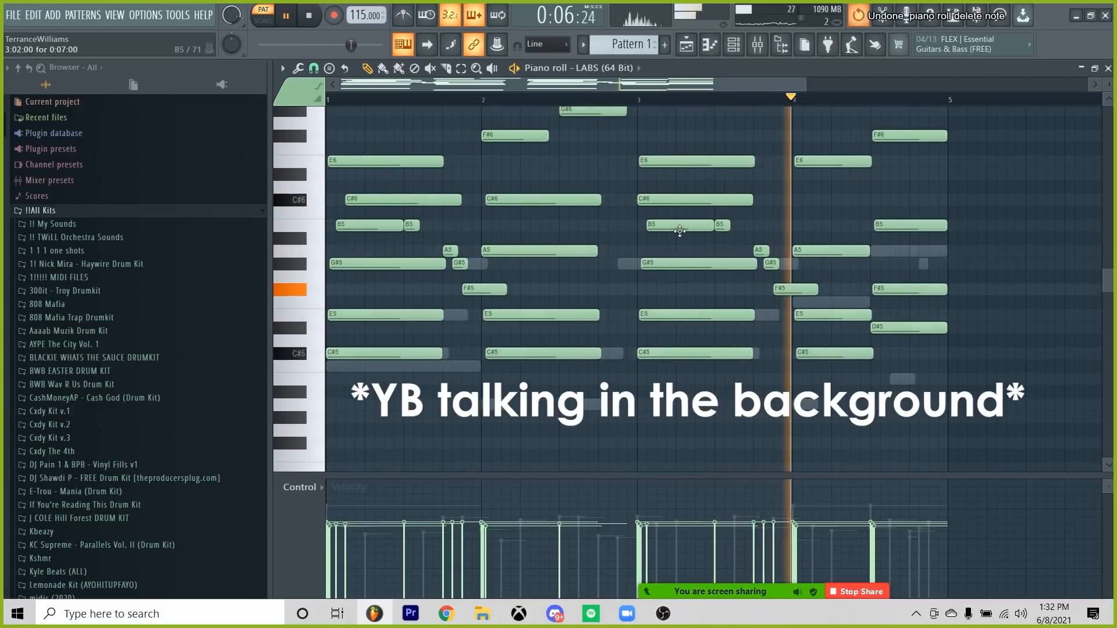
Add a C#6 at 4:02 and a seven-step D#6 at 4:10, and play back bar 4.
key("space")
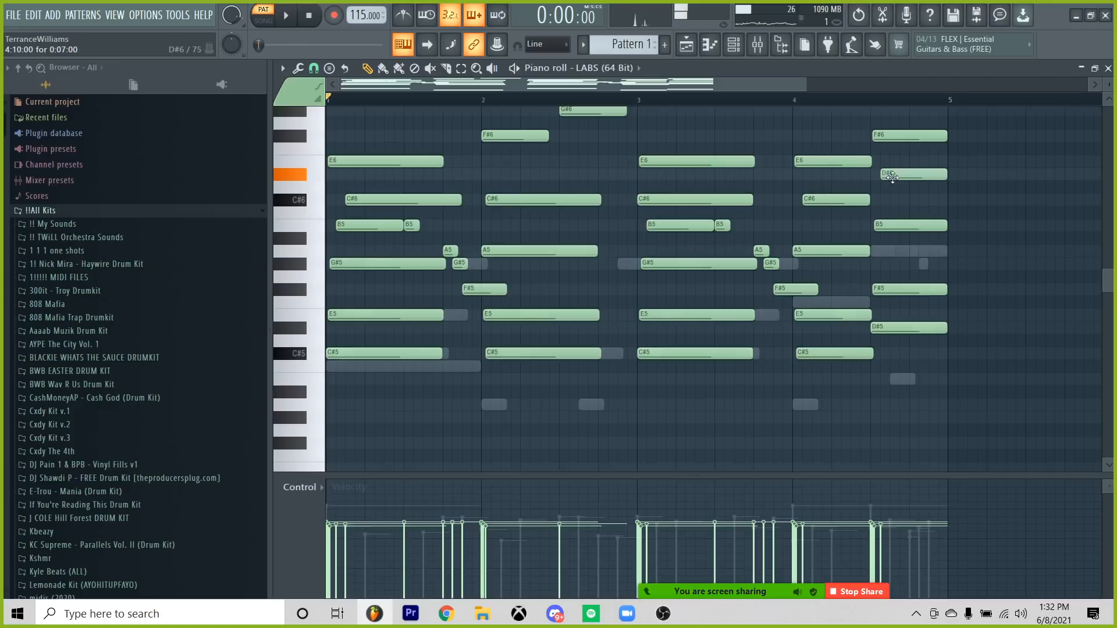
key("space")
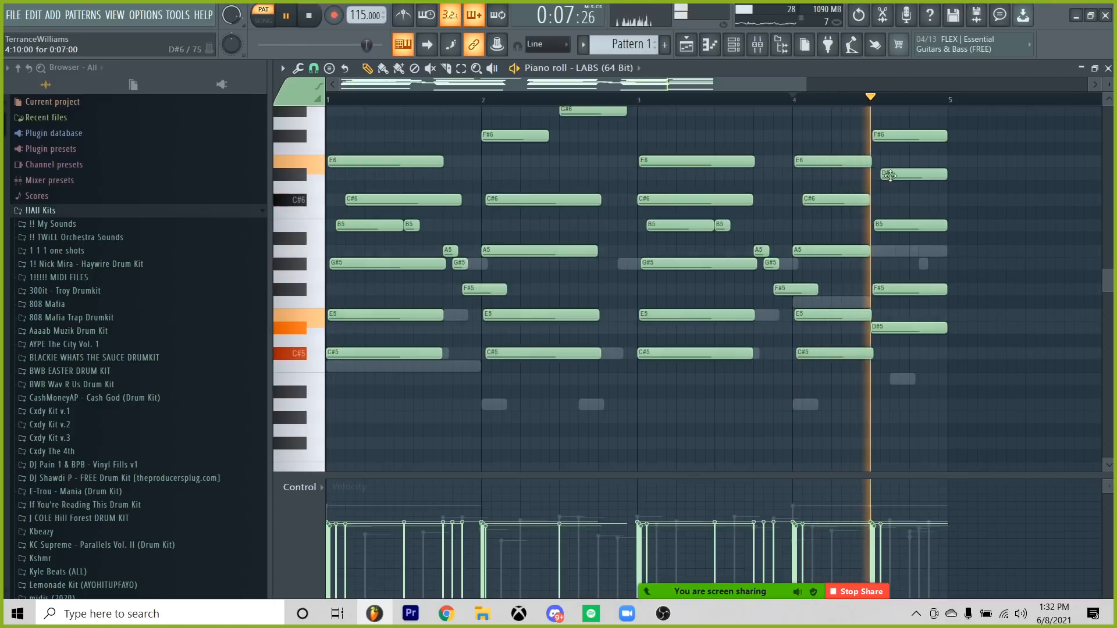
key("space")
scroll(918, 250, "up", 4)
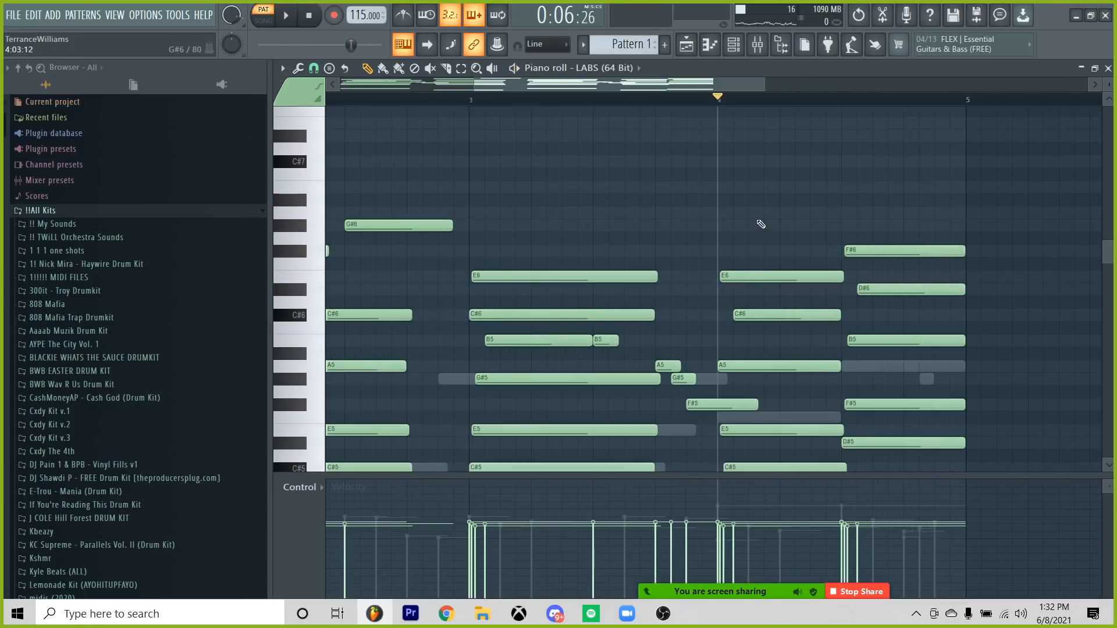
left_click(760, 224)
left_click(768, 186)
left_click(784, 161)
left_click(769, 135)
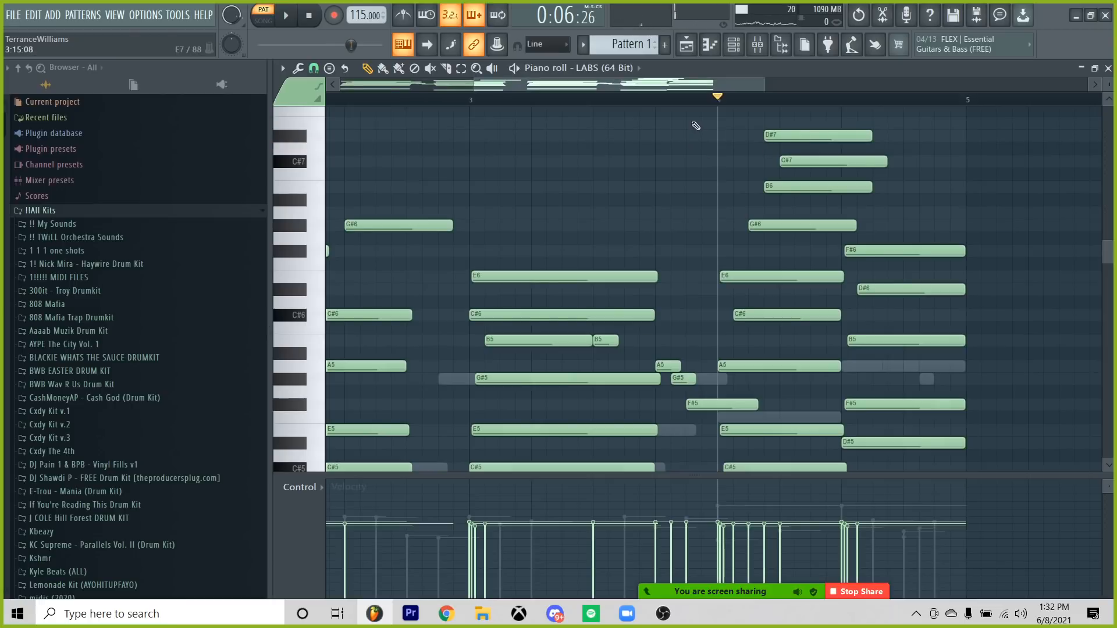
right_click(727, 123)
right_click(693, 137)
right_click(776, 135)
right_click(797, 186)
right_click(810, 160)
right_click(785, 226)
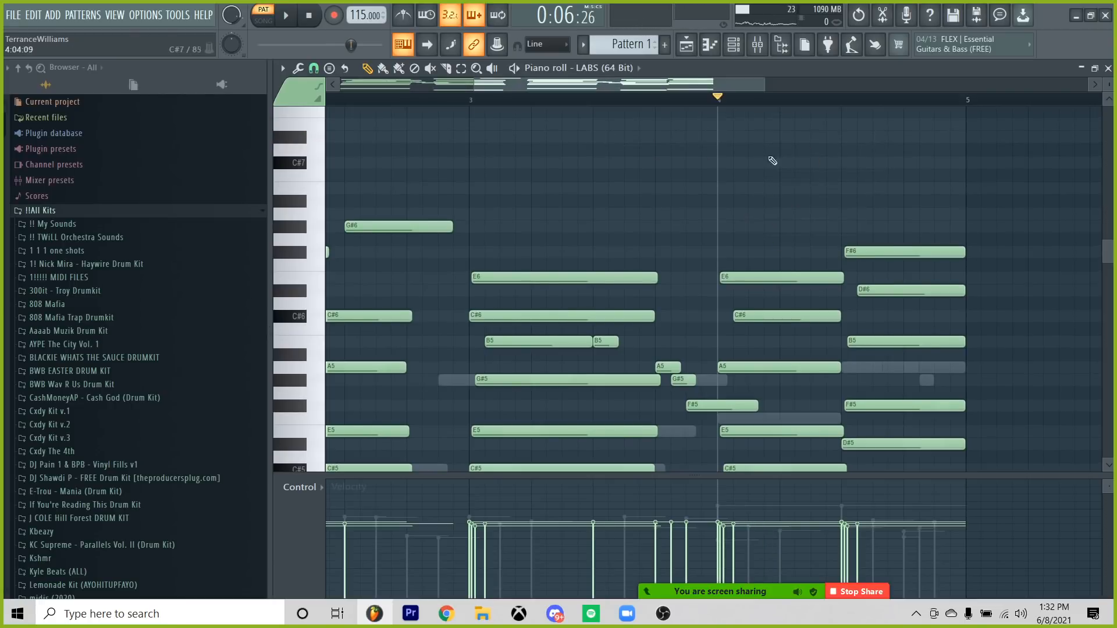
Add a C#6 at 4:11 during playback and trim it to end at the start of bar 5.
key("space")
left_click(896, 316)
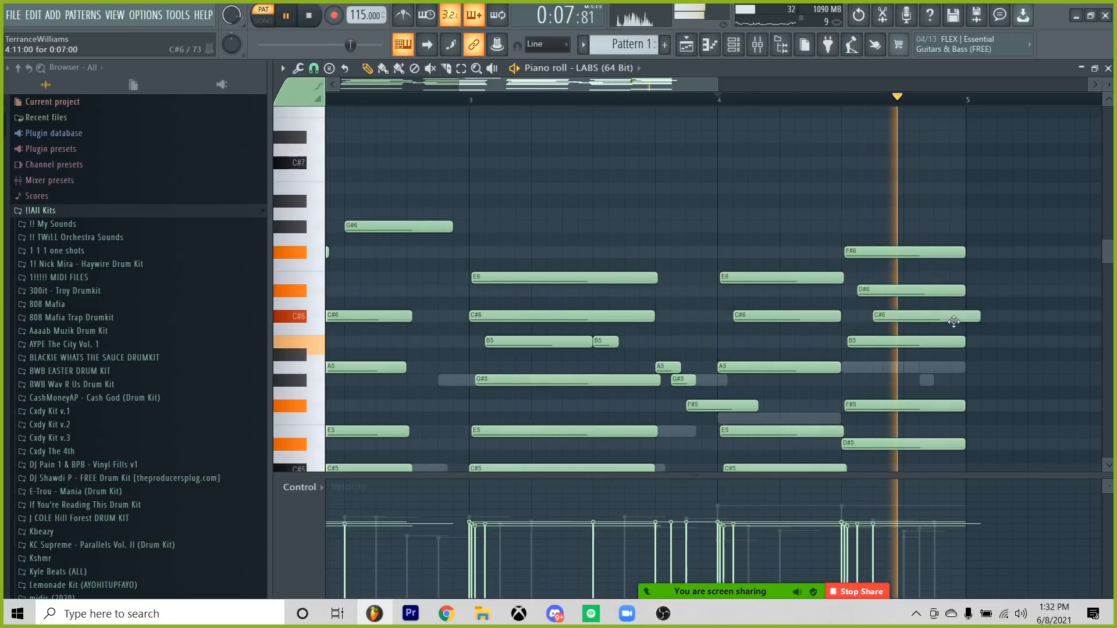
key("space")
left_click_drag(980, 317, 965, 318)
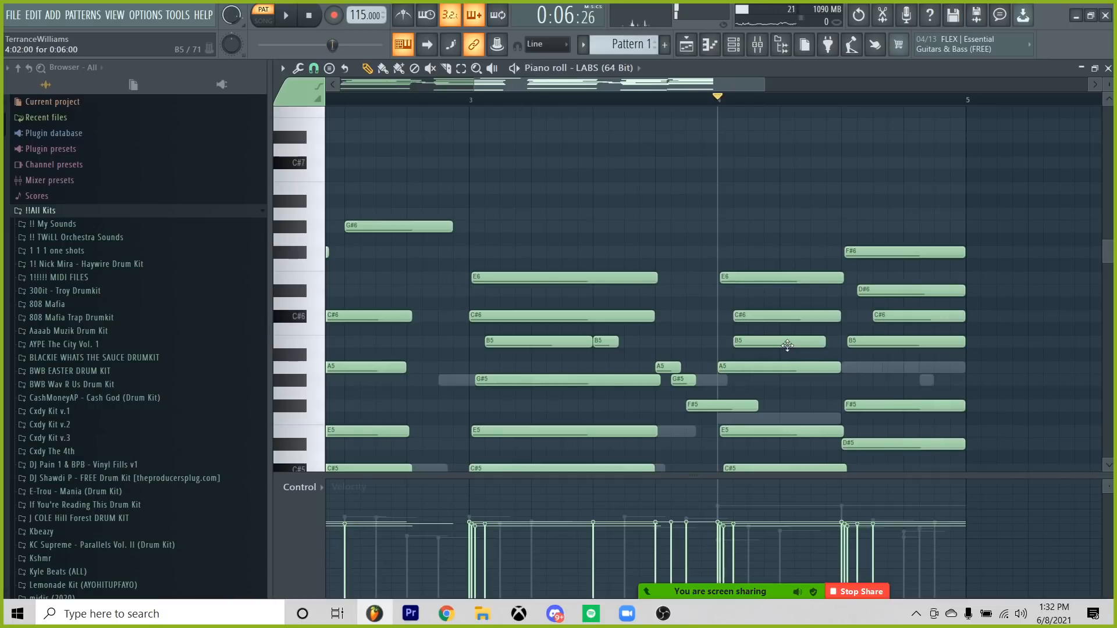
Shift the six-step B5 in bar 4 one step later to 4:03 and audition the bar.
left_click_drag(787, 346, 802, 345)
key("space")
key("space")
key("space")
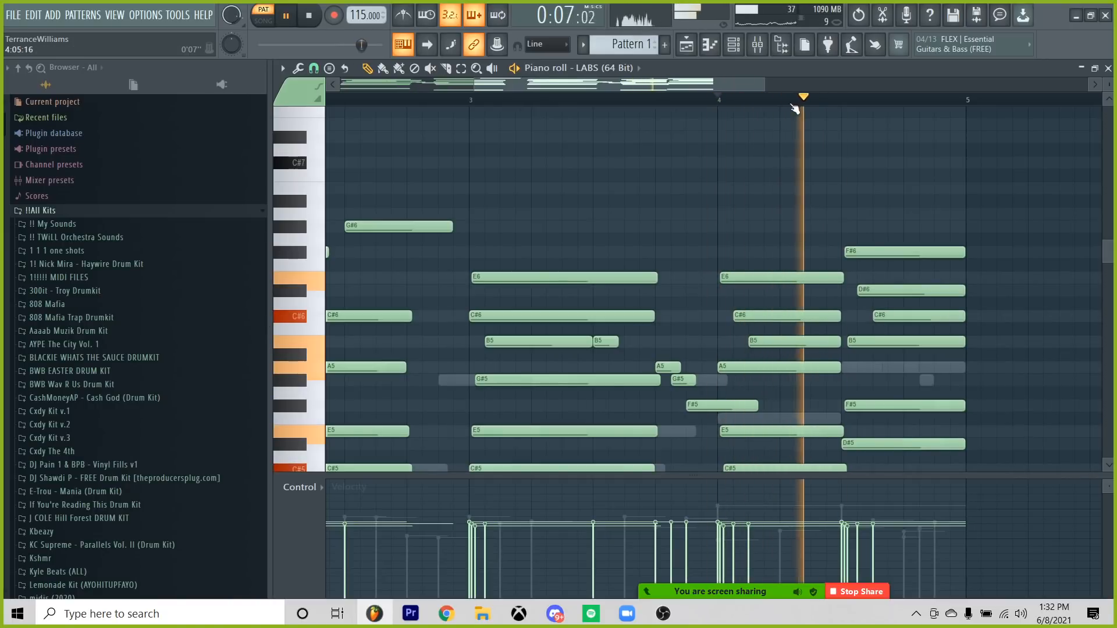
Add a B5 at 2:02 and an E6 at 2:05 in bar 2, each six steps long.
scroll(782, 128, "down", 3)
scroll(783, 158, "up", 1)
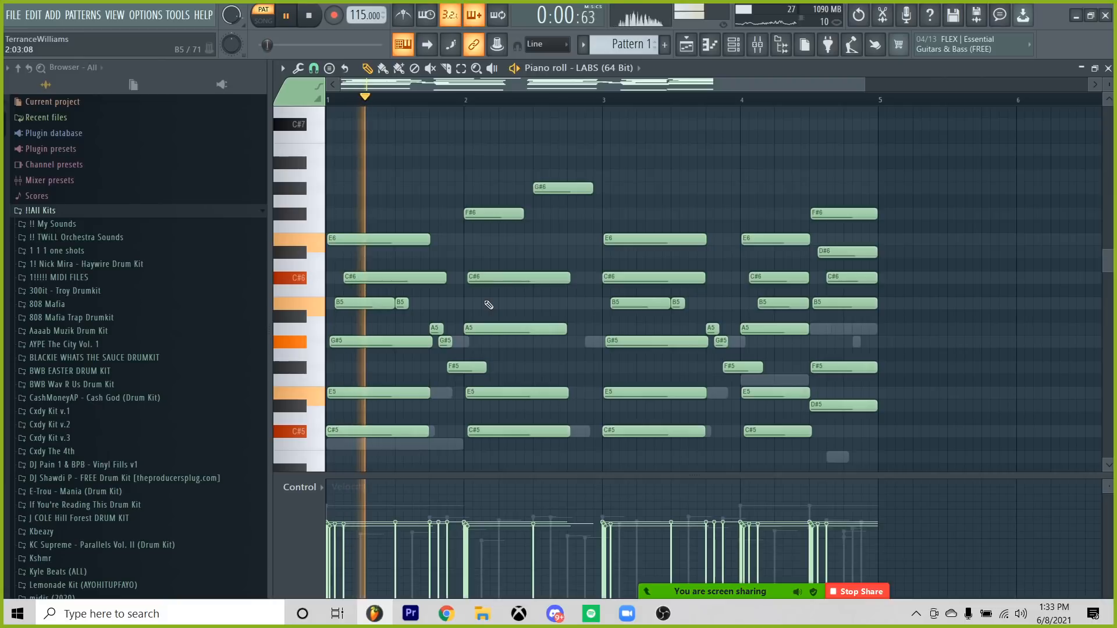
left_click(505, 303)
left_click(540, 239)
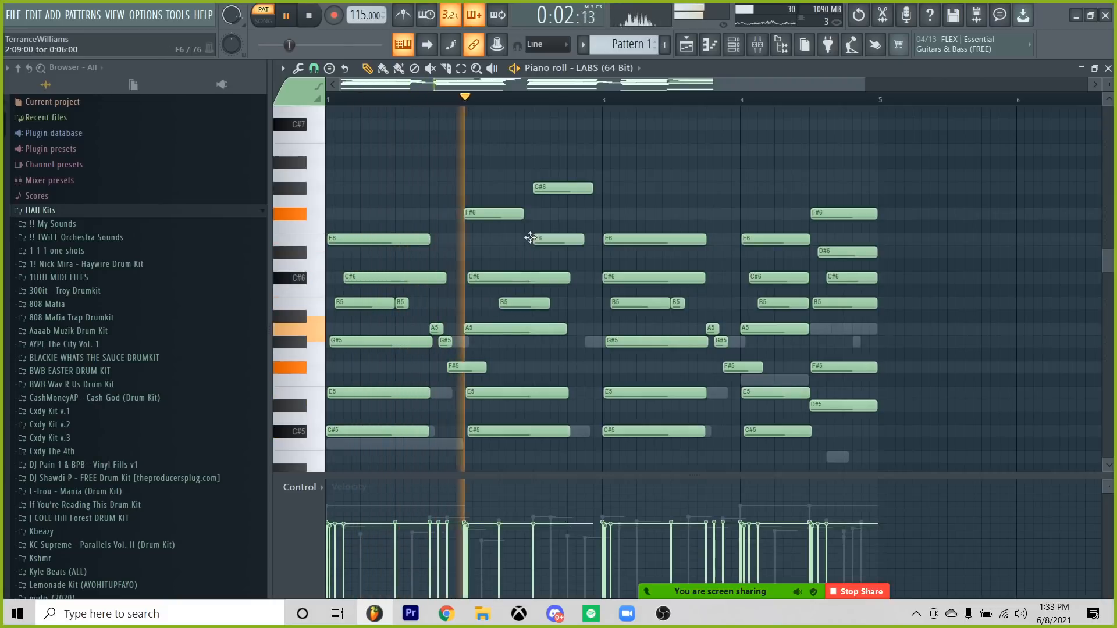
key("space")
Add a six-step A5 at 2:15, try a D#6 at 2:12 and delete it, and play the pattern.
left_click(558, 252)
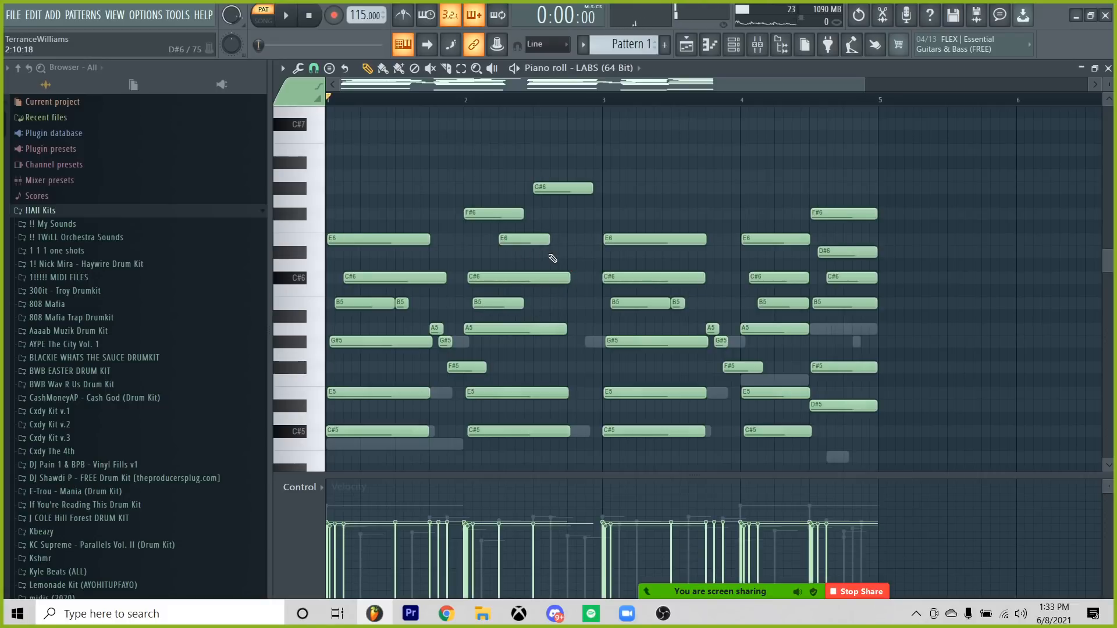
left_click(602, 324)
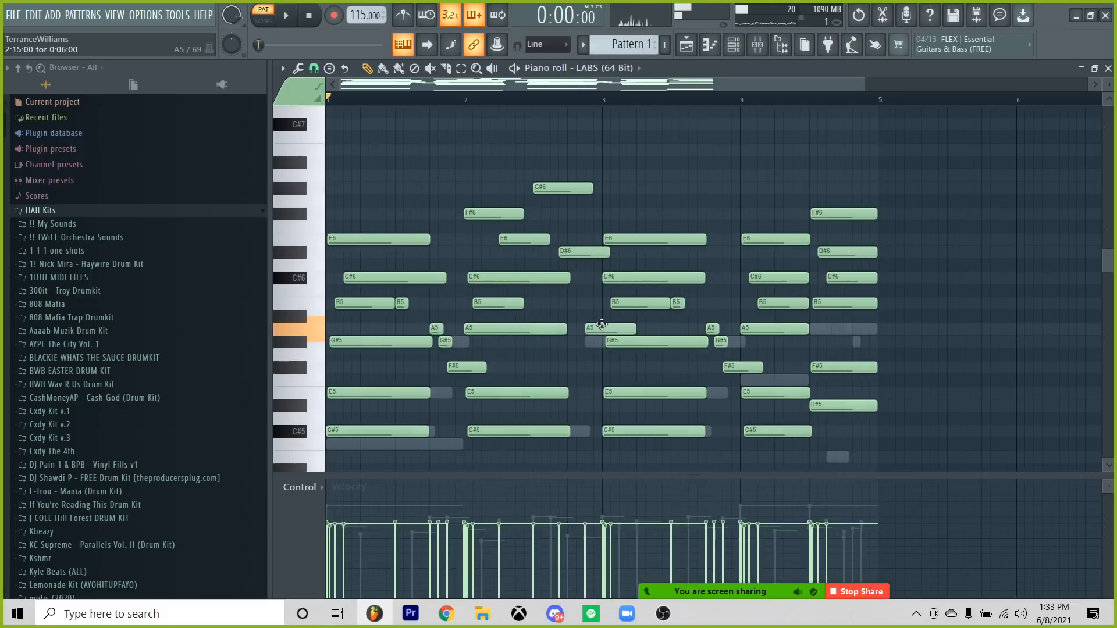
right_click(559, 252)
key("space")
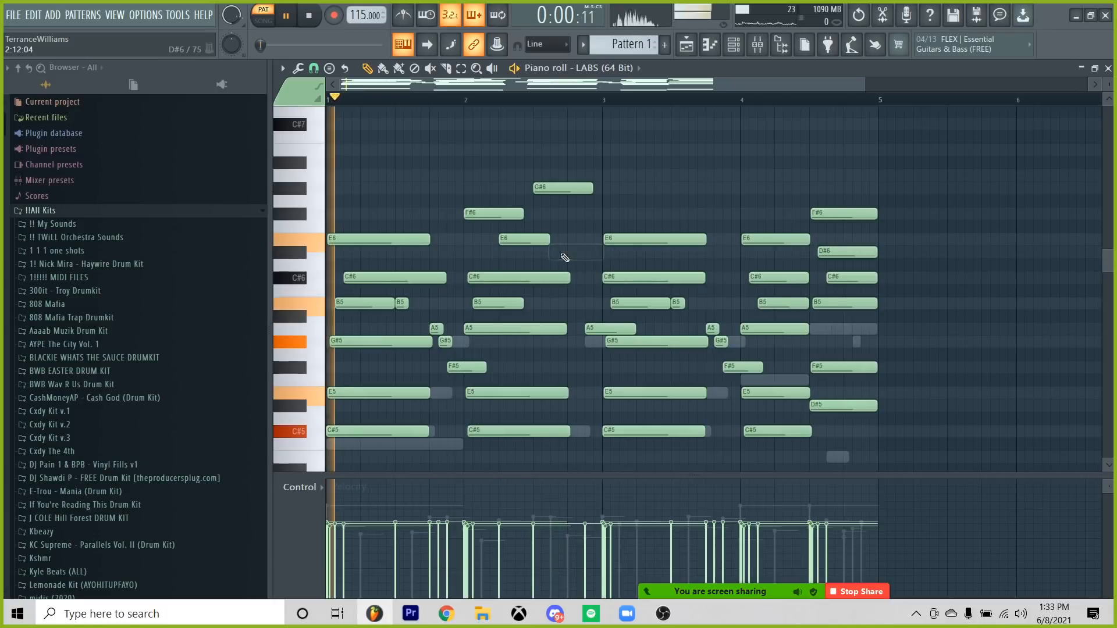
Add a B6 at 2:13, an A6 at 2:14 and a G#6 at 2:15, each six steps long, and play the pattern.
left_click(553, 304)
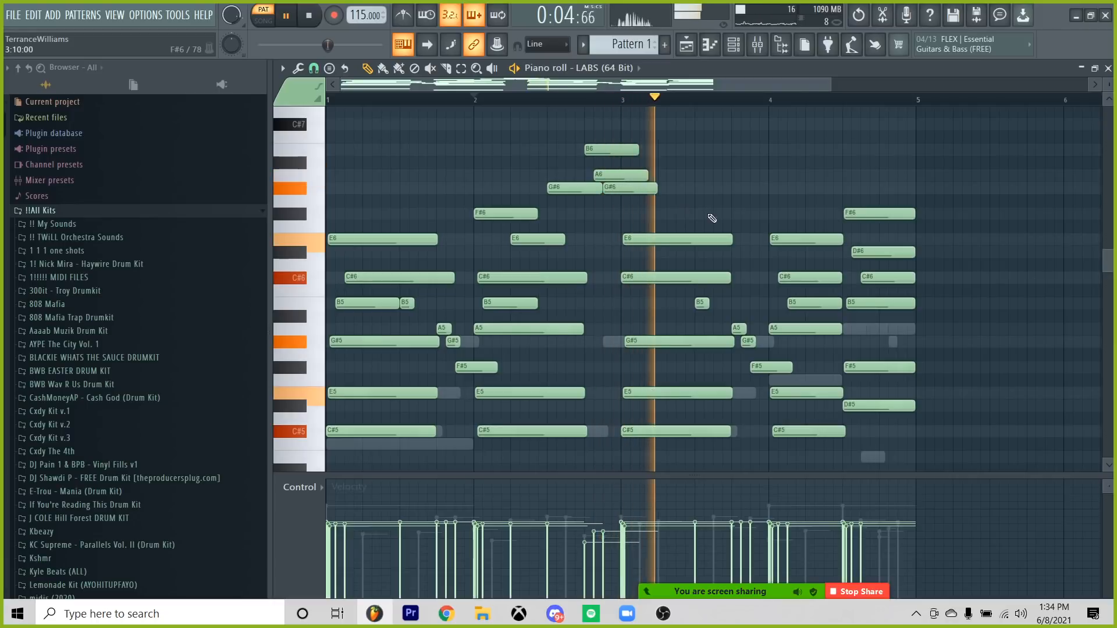
scroll(712, 116, "down", 2)
key("space")
scroll(743, 175, "down", 1)
left_click_drag(729, 131, 730, 368)
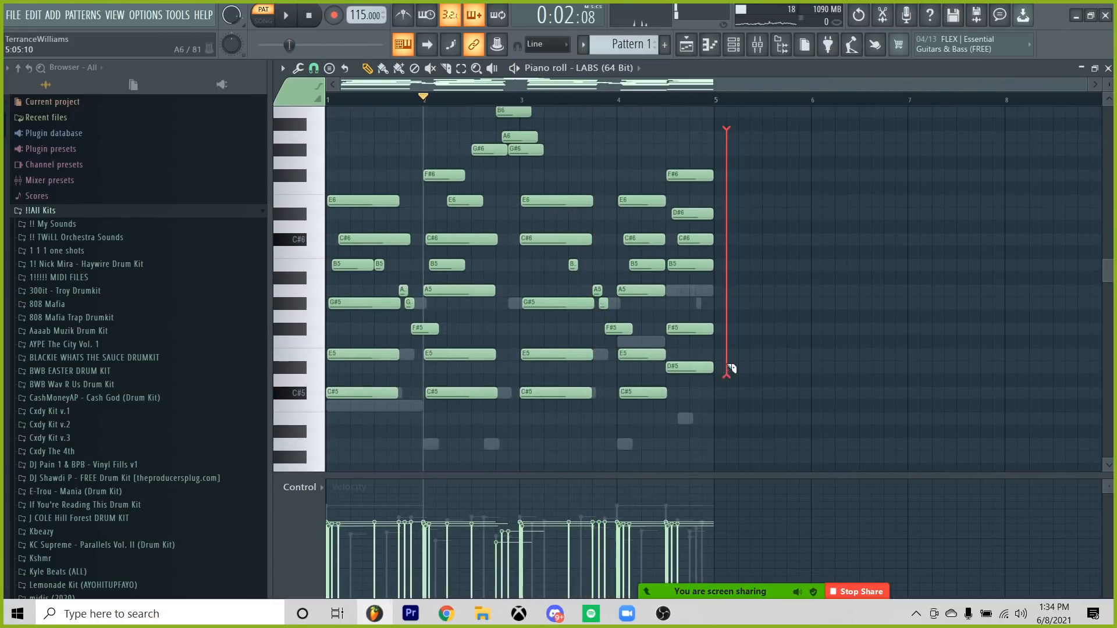
scroll(777, 335, "down", 3)
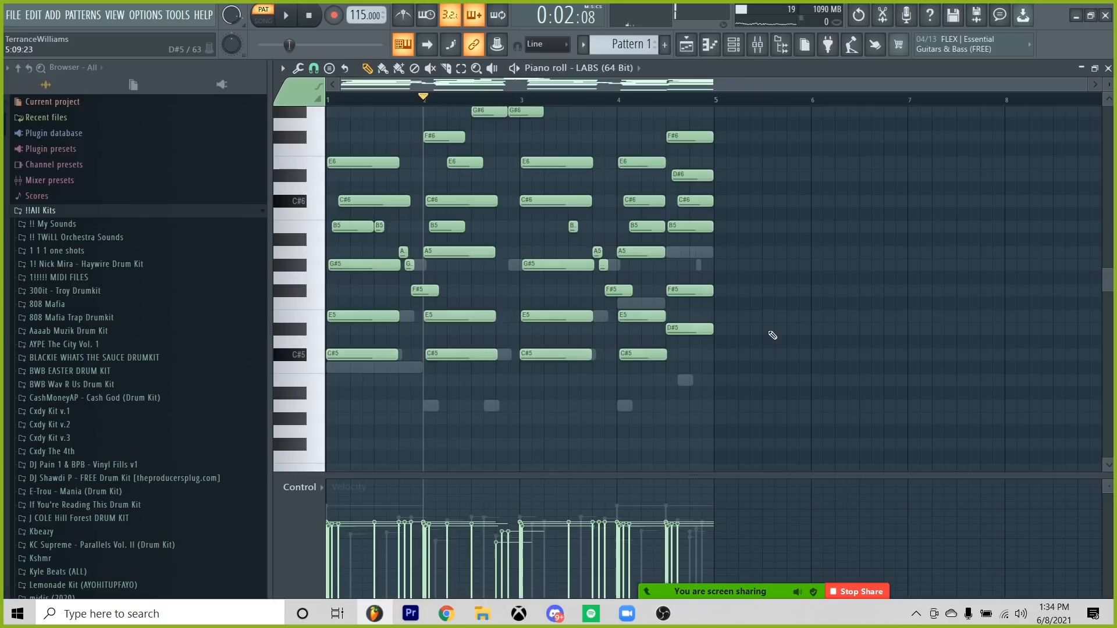
Set the ValhallaVintageVerb mix on Insert 4 to 23.2 % for the Kontakt layer and load Fruity PanOMatic in effect slot 2.
scroll(772, 335, "down", 3)
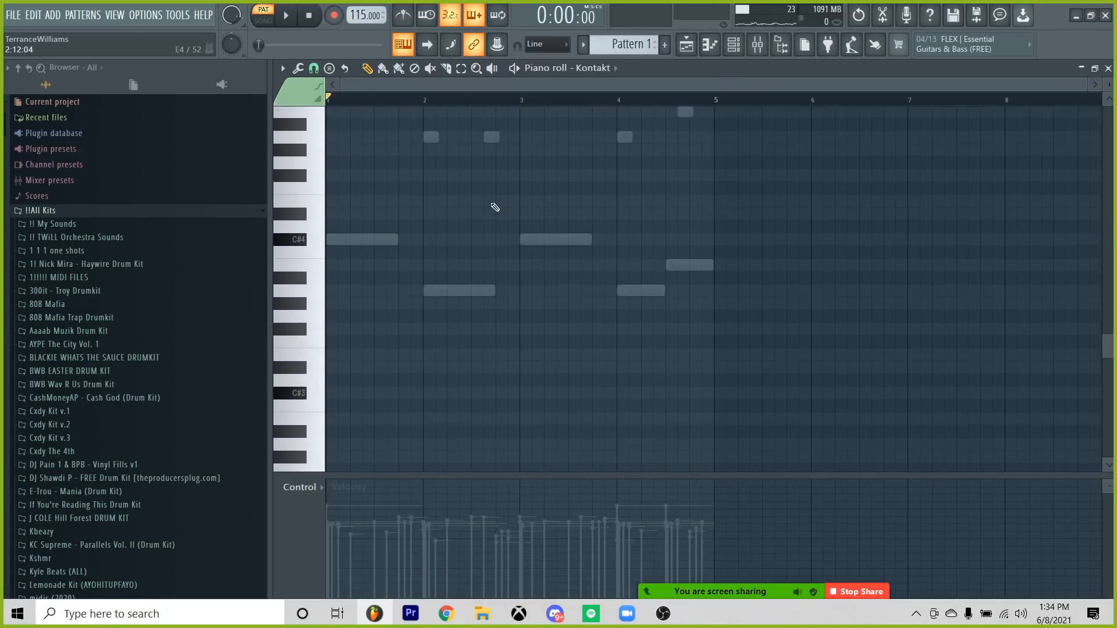
scroll(498, 244, "up", 4)
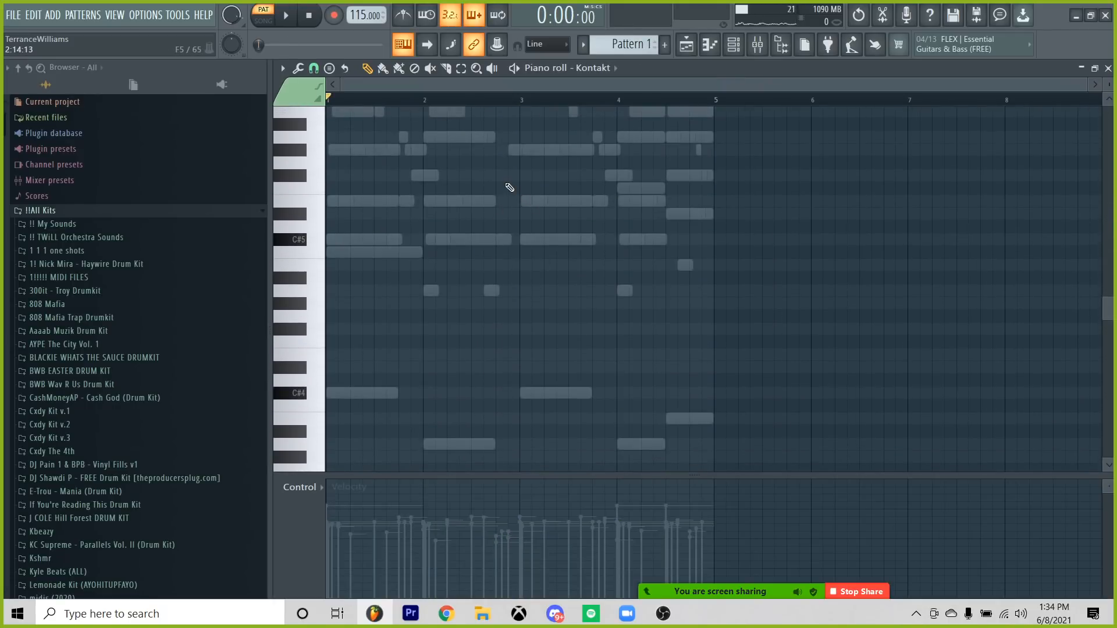
key("F7")
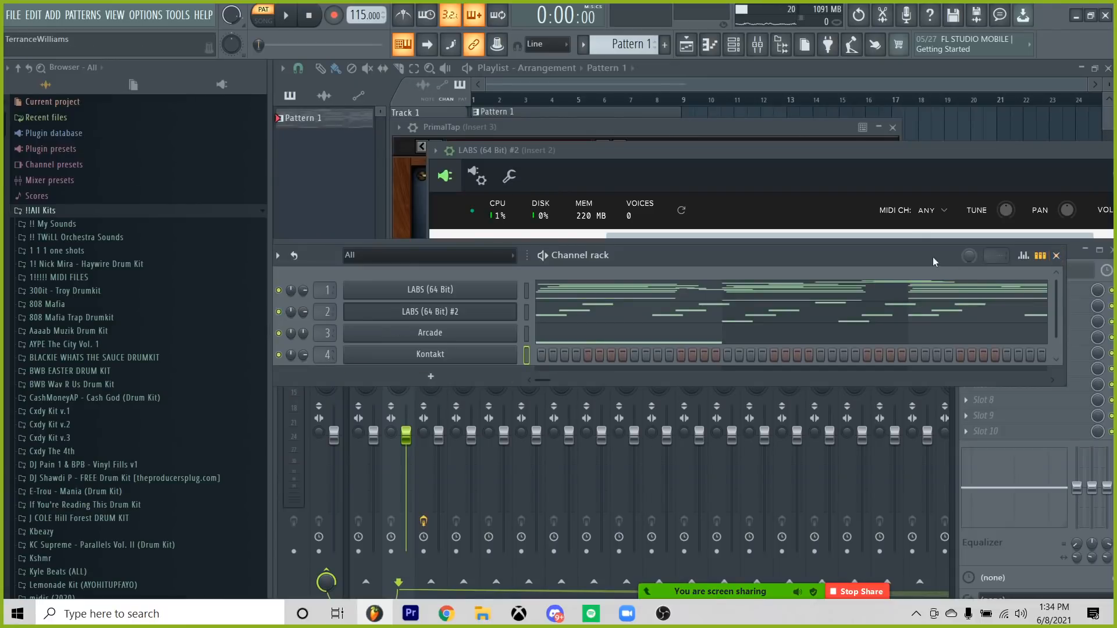
left_click_drag(933, 257, 907, 300)
left_click(814, 260)
left_click(466, 297)
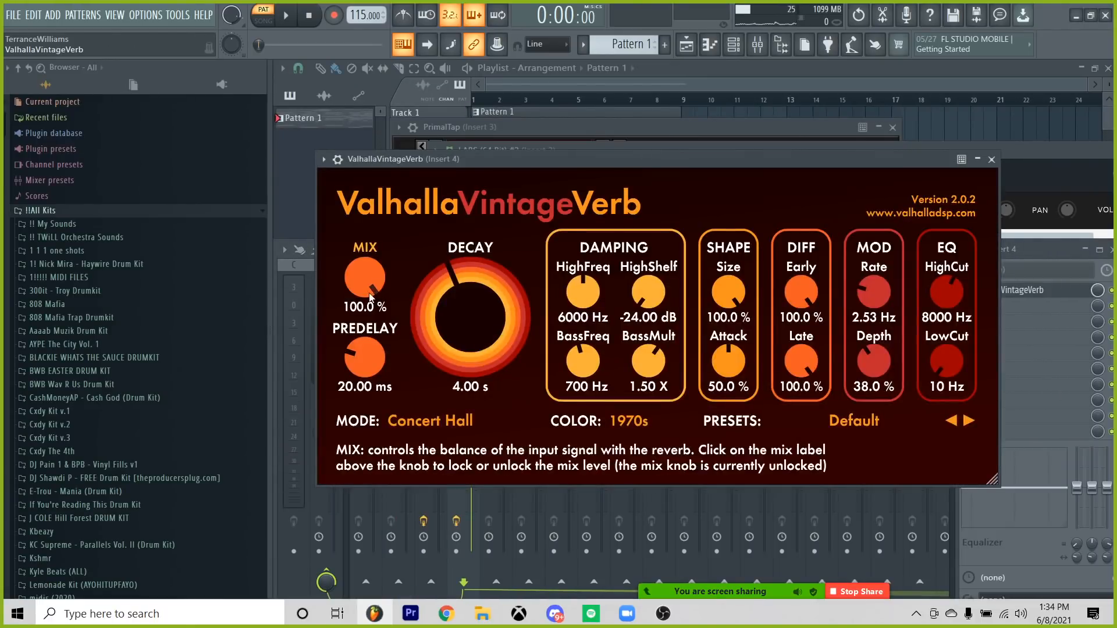
left_click_drag(365, 277, 353, 419)
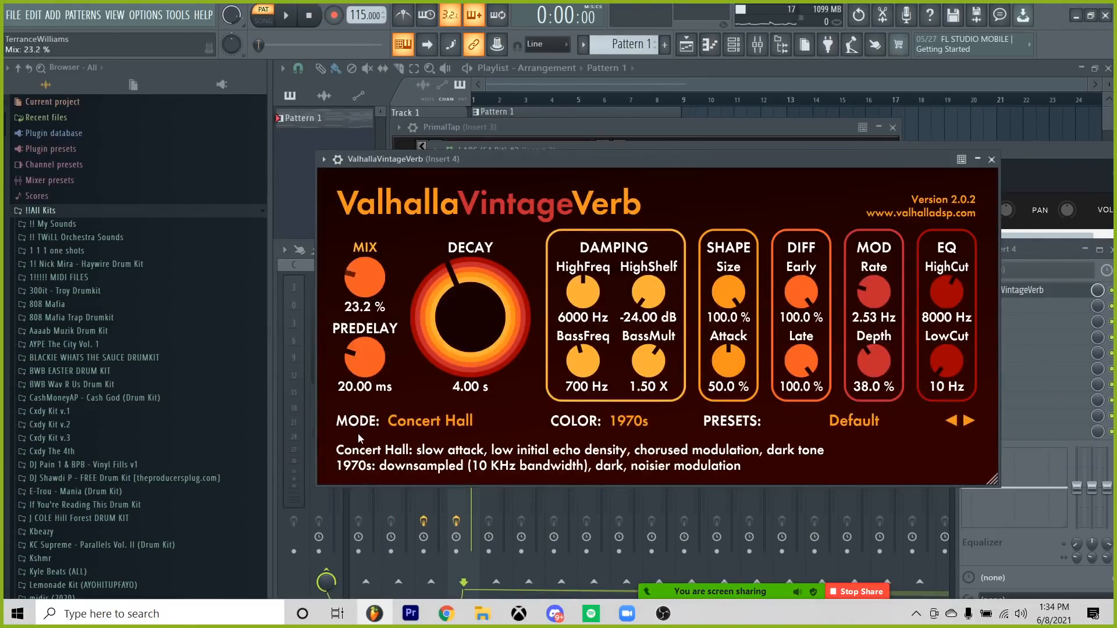
left_click_drag(365, 304, 361, 381)
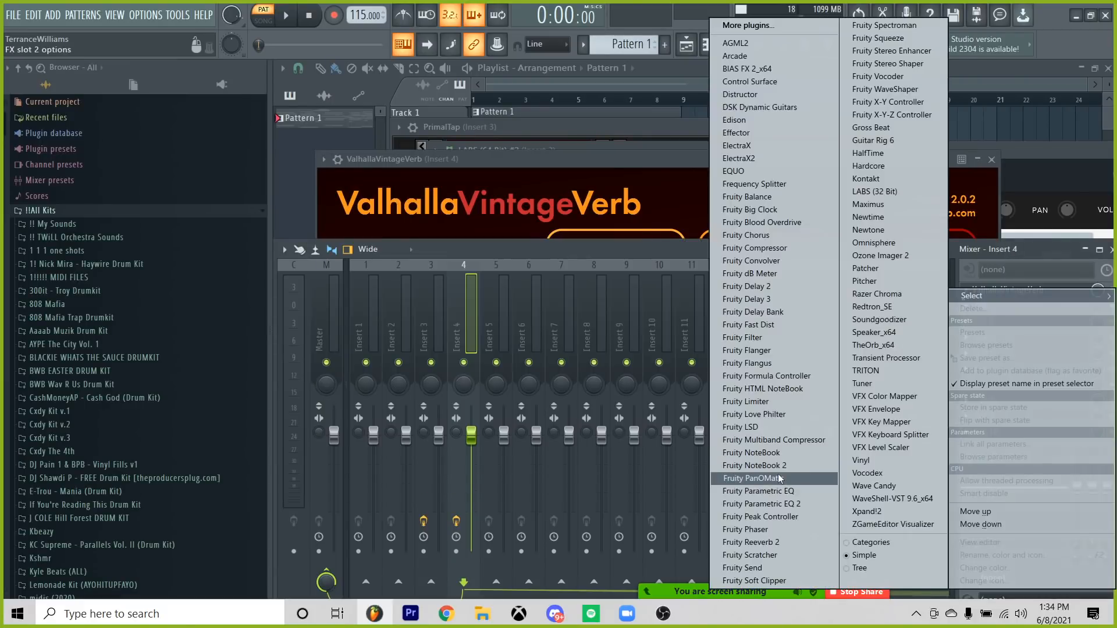
left_click(779, 479)
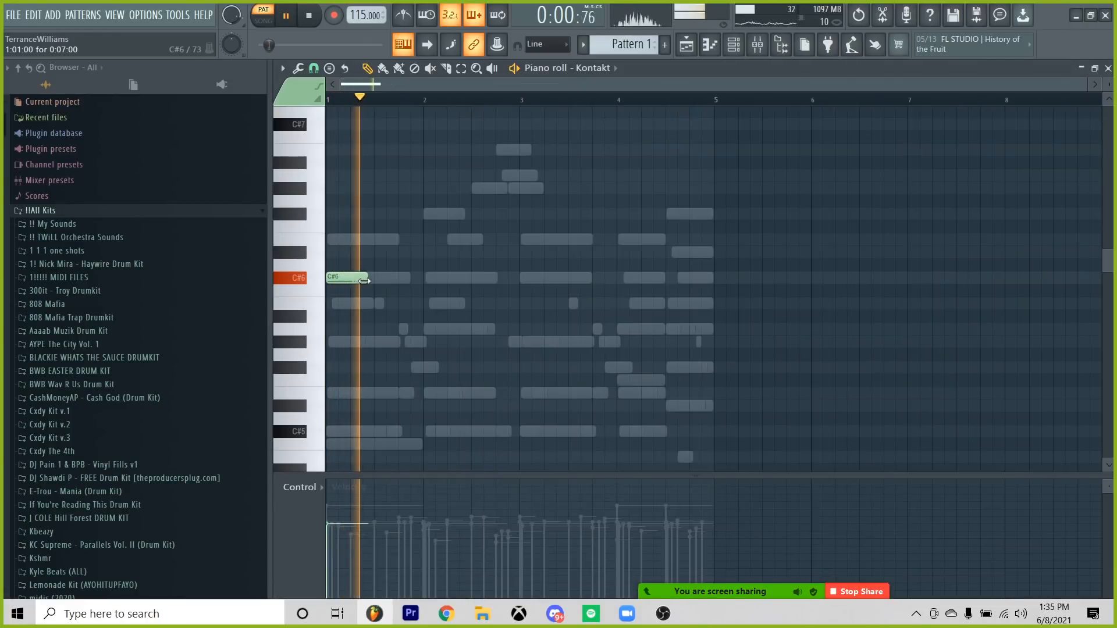
Place five-step Kontakt notes C#6 at 1:01, E6 at 1:09 and D#6 at 2:01, auditioning them with the pattern.
key("space")
key("space")
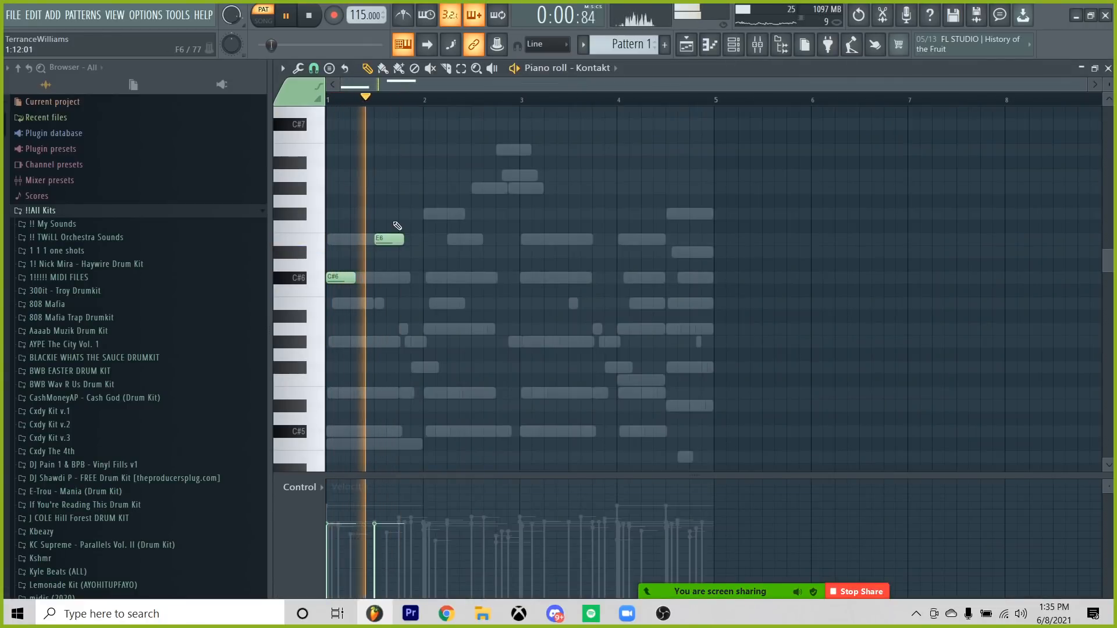
key("space")
left_click(422, 263)
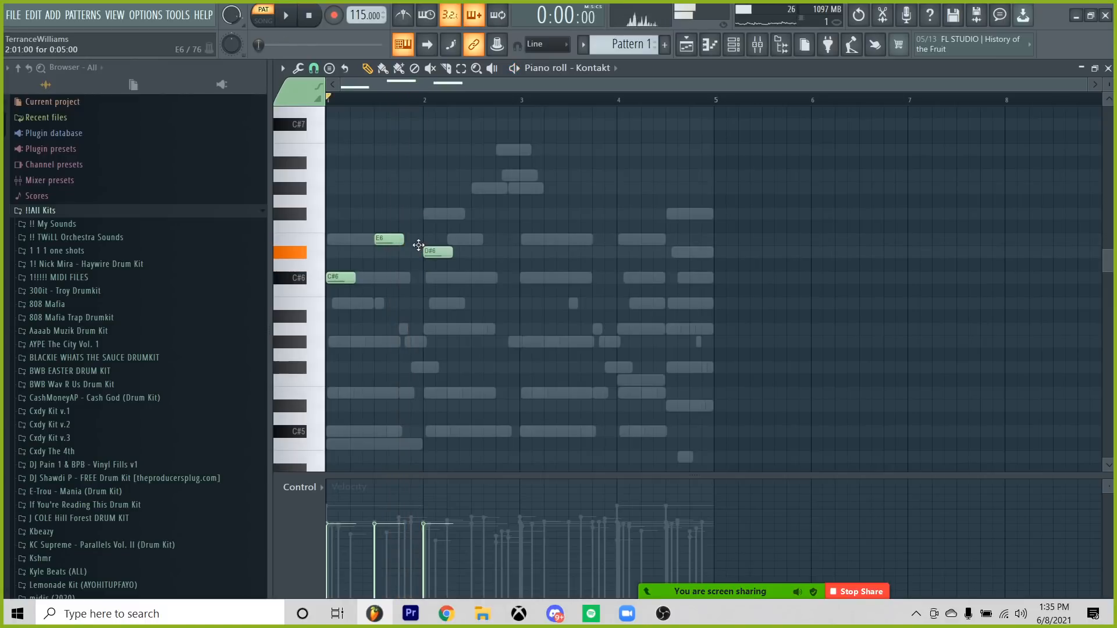
key("space")
Apply quick legato to the three Kontakt notes and transpose them up one octave.
left_click_drag(452, 200, 286, 336)
key("ctrl+l")
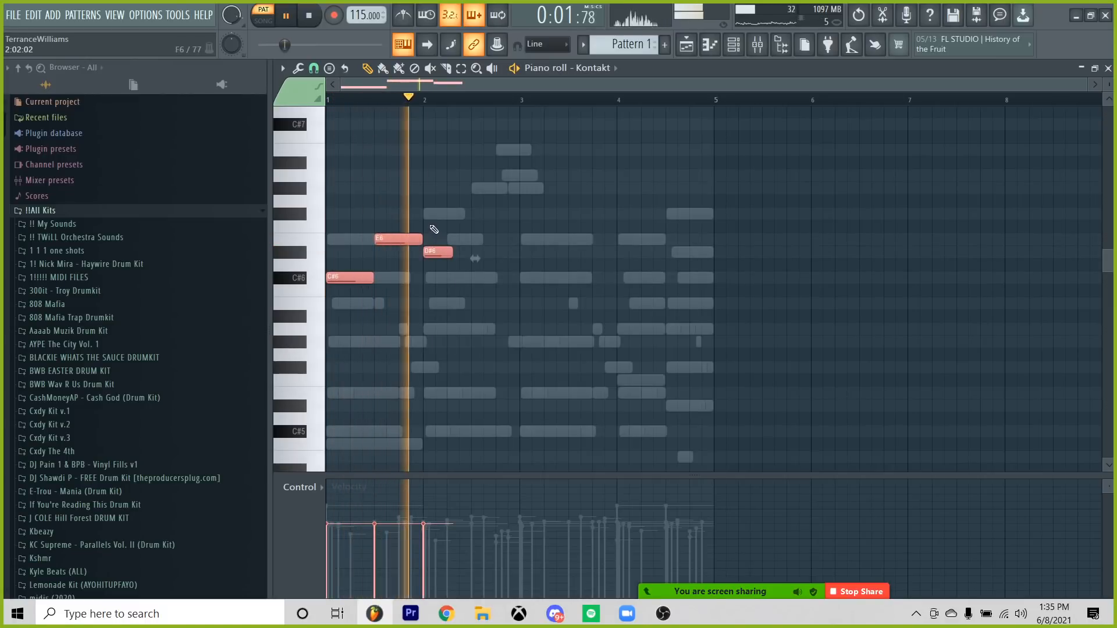
key("ctrl+Up")
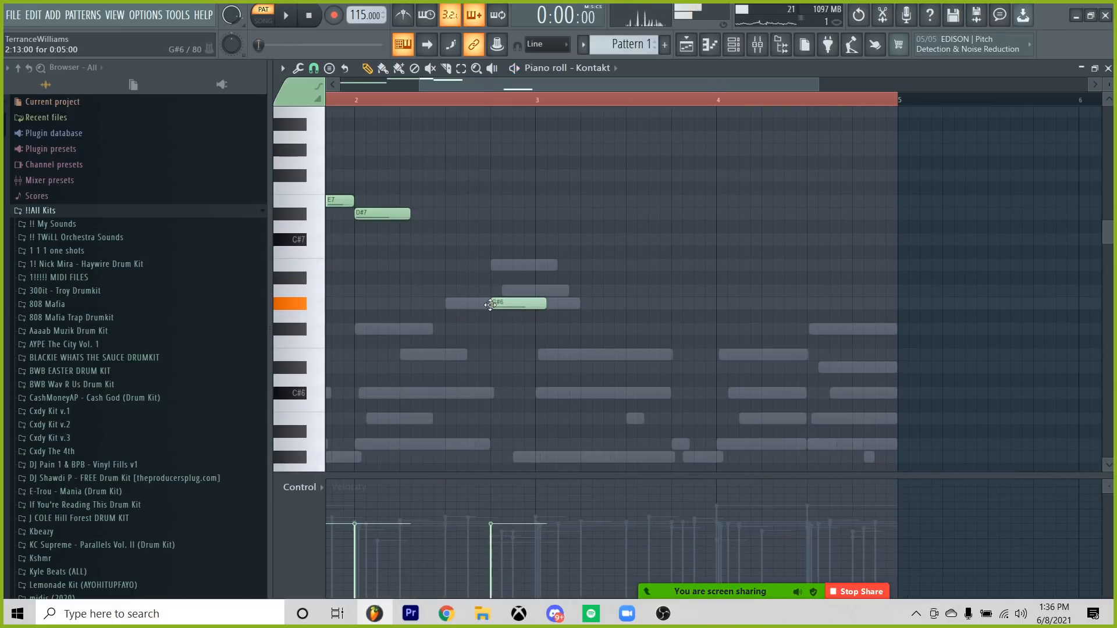
Raise the G#6 at 2:13 to B6 and the G#6 at 2:14 to A6 while auditioning bar 2.
left_click_drag(496, 302, 498, 264)
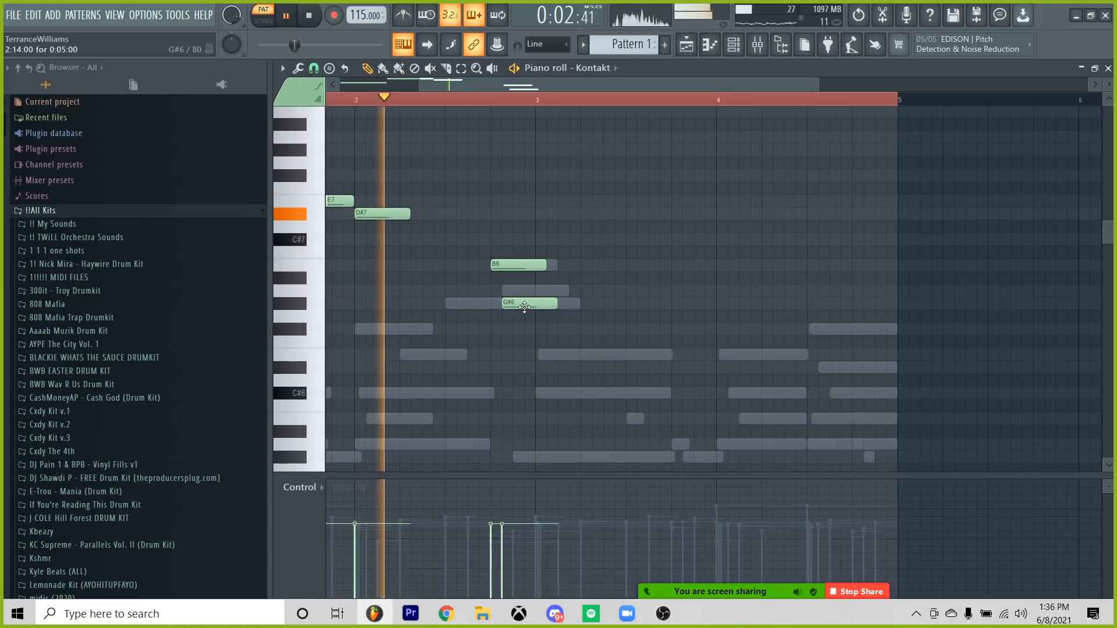
key("space")
left_click_drag(527, 305, 522, 291)
key("space")
Trim the B6 and A6 at the end of bar 2 to one step and make the G#6 at 2:15 ten steps long.
left_click_drag(516, 234, 569, 343, "ctrl")
left_click(606, 287, "ctrl")
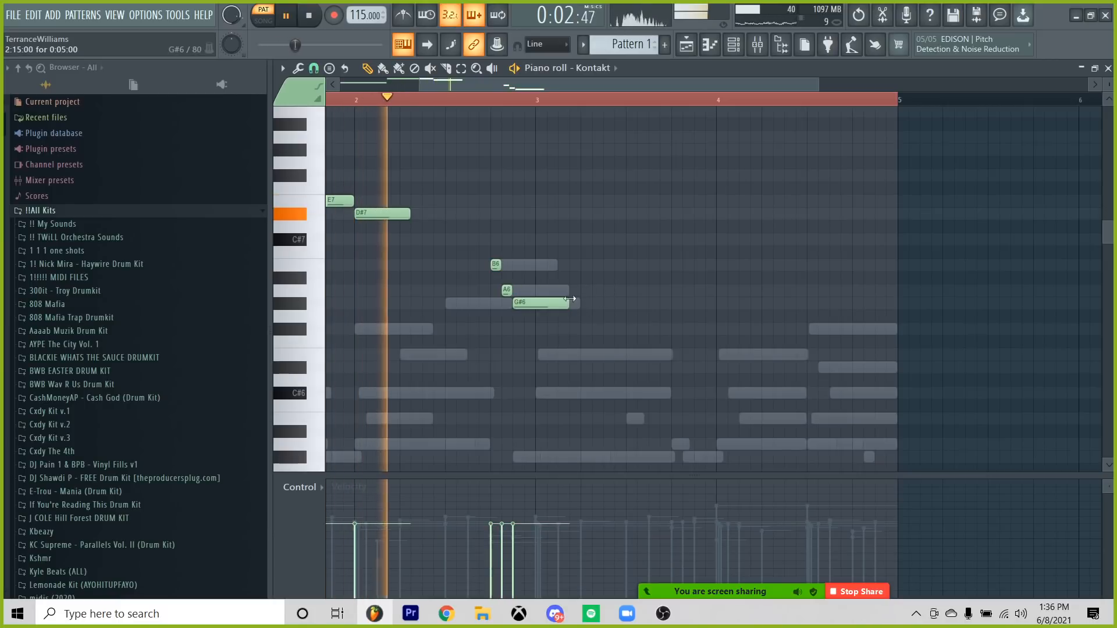
left_click_drag(567, 303, 624, 296)
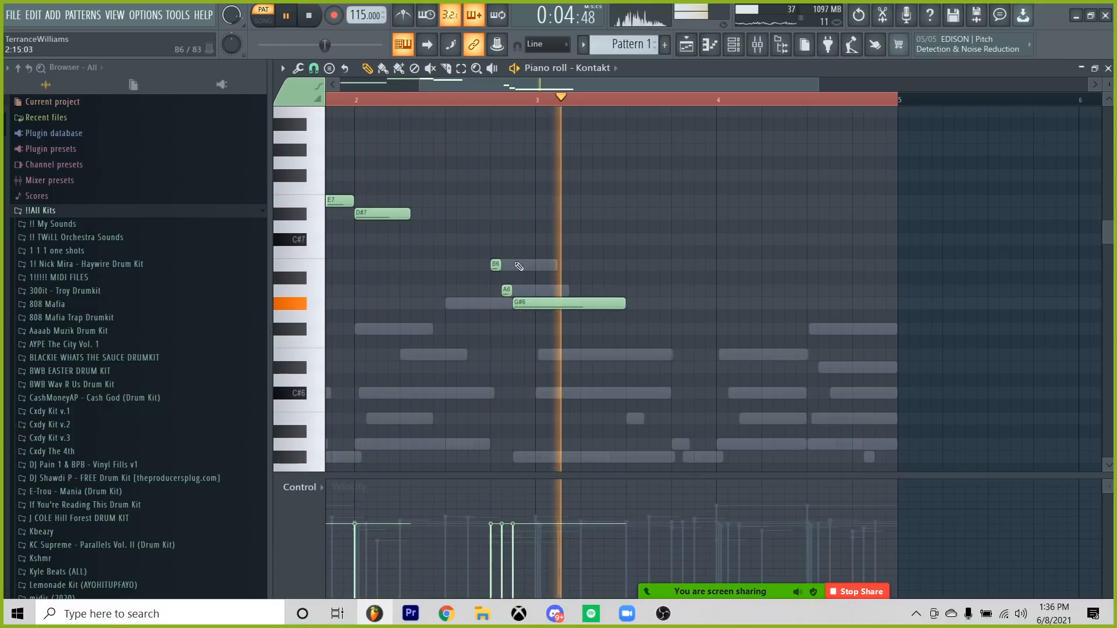
key("space")
Add an F#6 at 3:09 trimmed to six steps and a G#6 at 4:01 trimmed to eight steps.
left_click(626, 317)
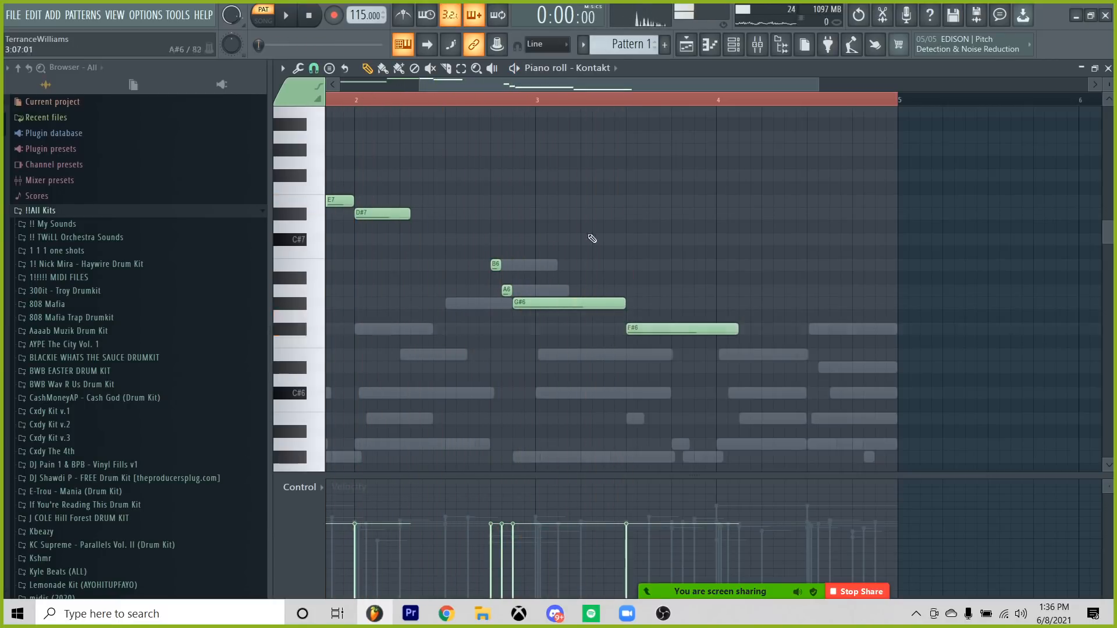
left_click(722, 302)
key("space")
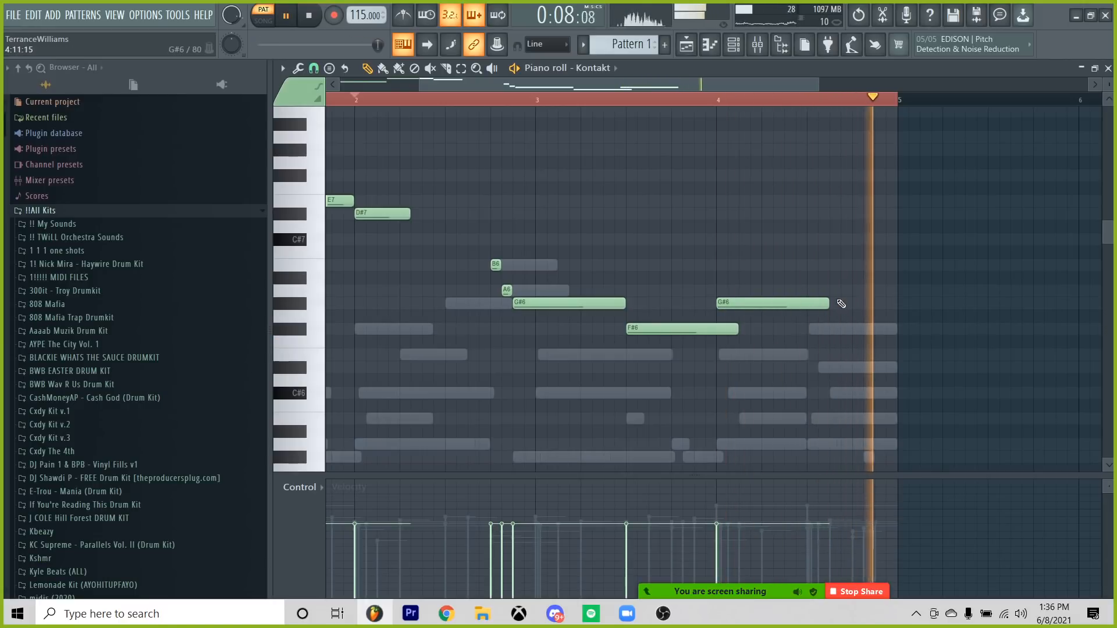
key("space")
left_click_drag(829, 303, 806, 303)
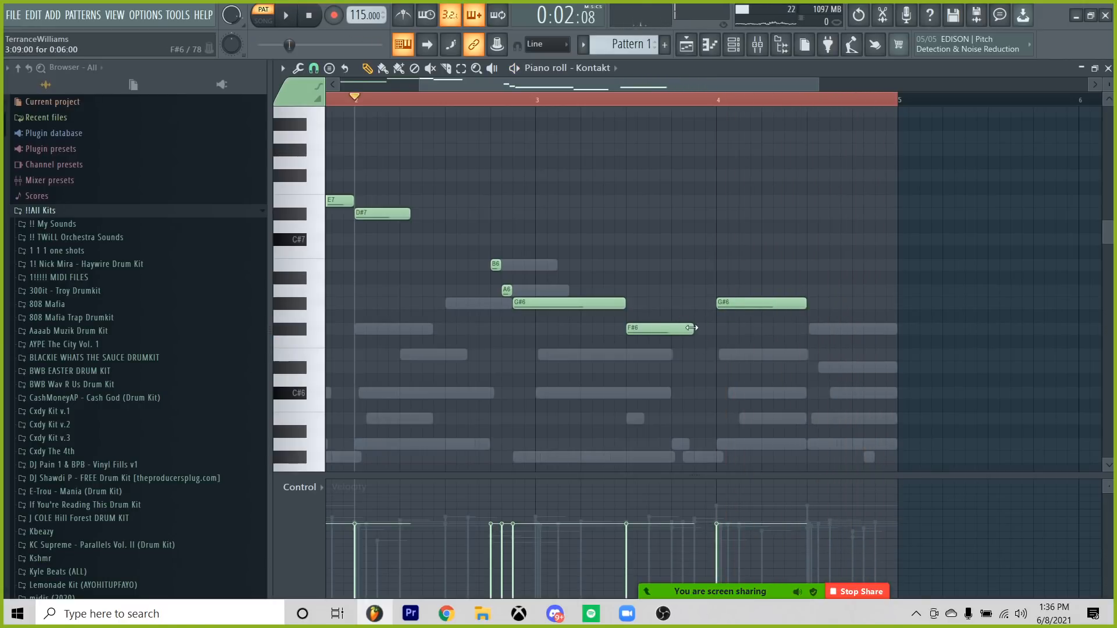
Trim the Pattern 1 clip to four bars in the playlist, place its copy as Pattern 2 on Track 2, and solo Track 2.
key("F5")
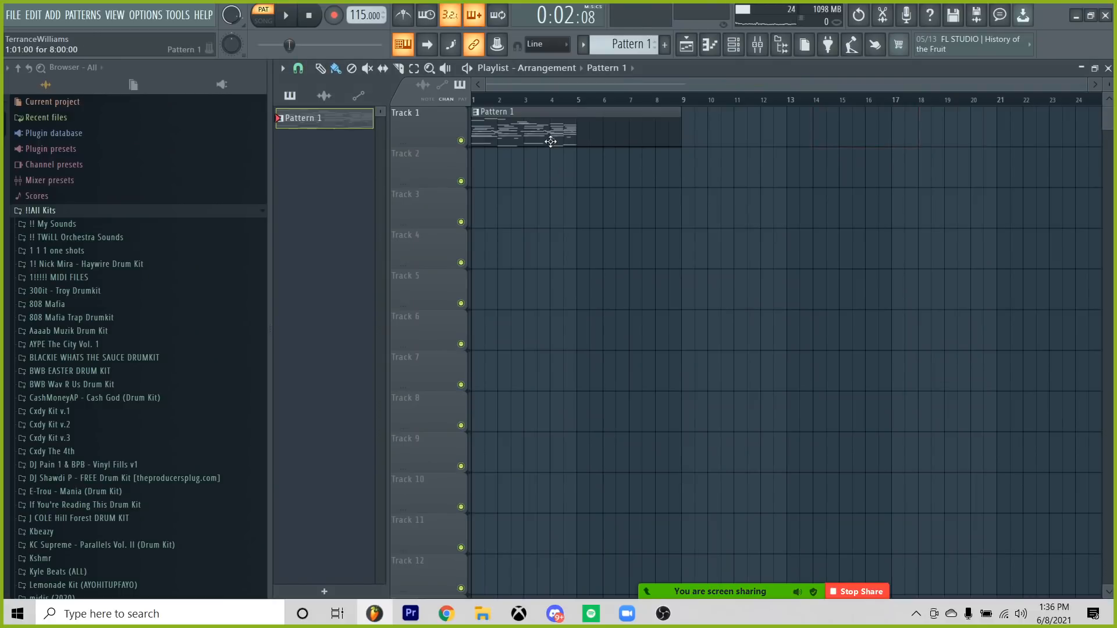
left_click(487, 163)
left_click(476, 153)
left_click(507, 242)
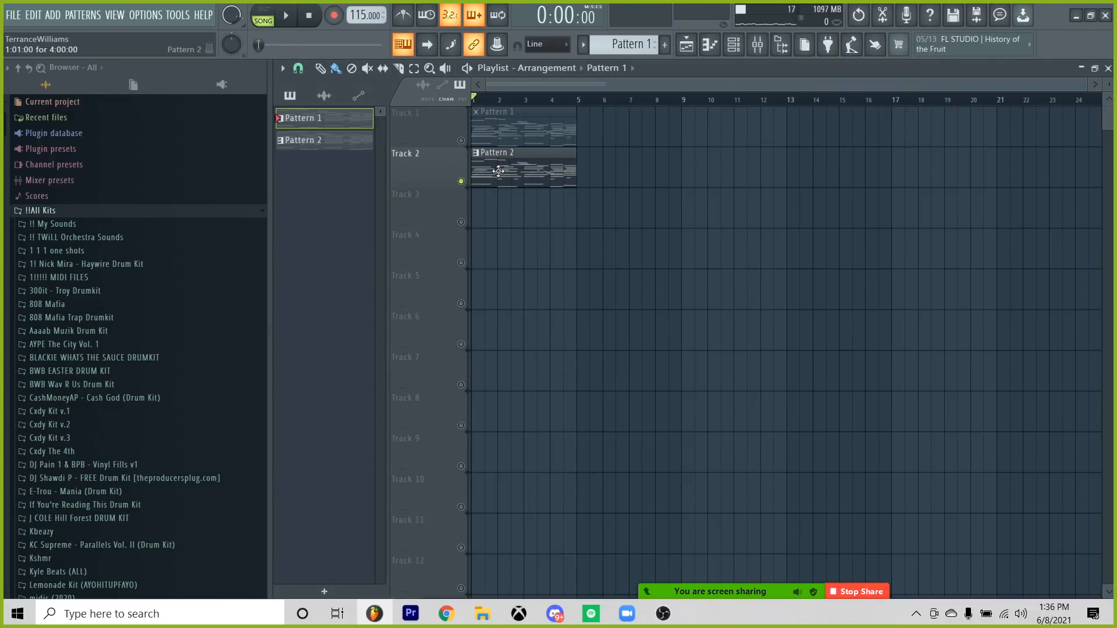
Open Pattern 2's Kontakt piano roll and add one-step notes C#7 at 1:05 and D#7 at 1:06.
double_click(498, 170)
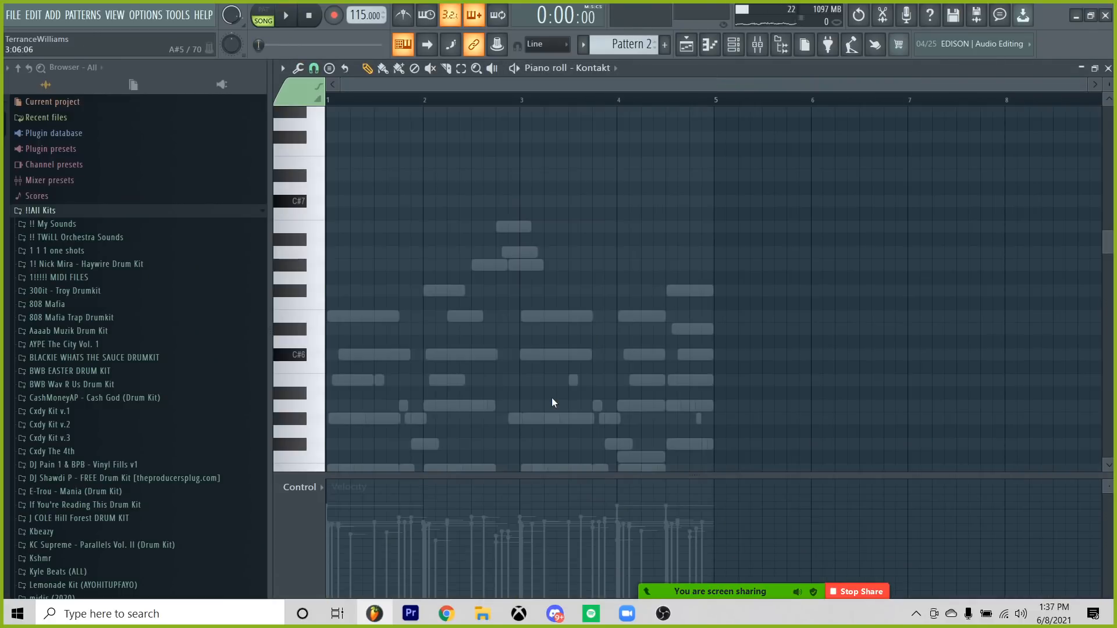
key("space")
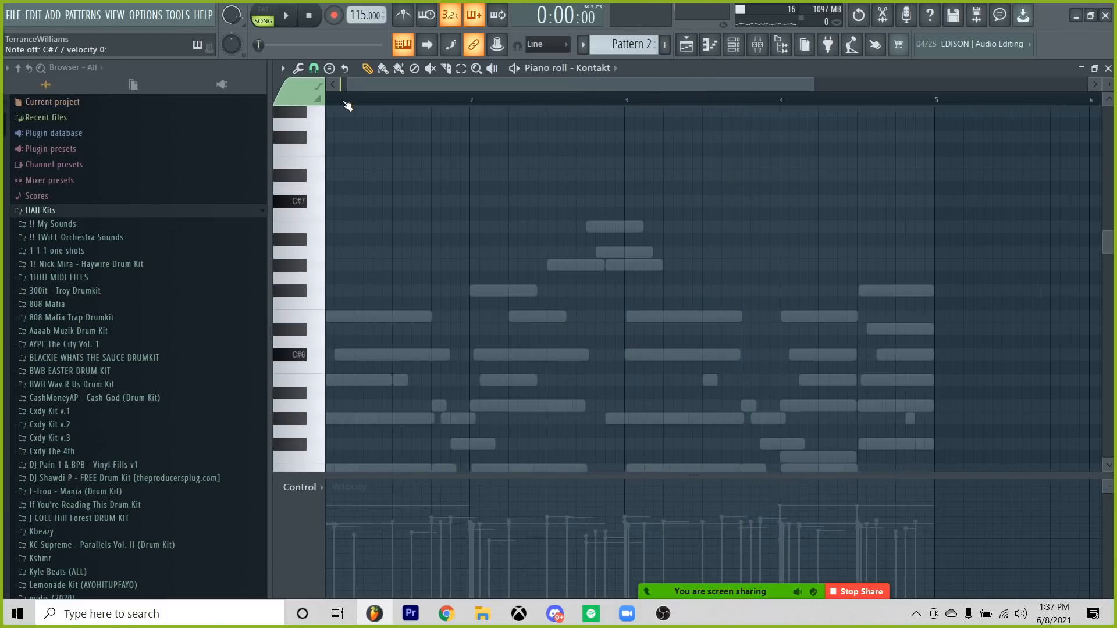
left_click(386, 201)
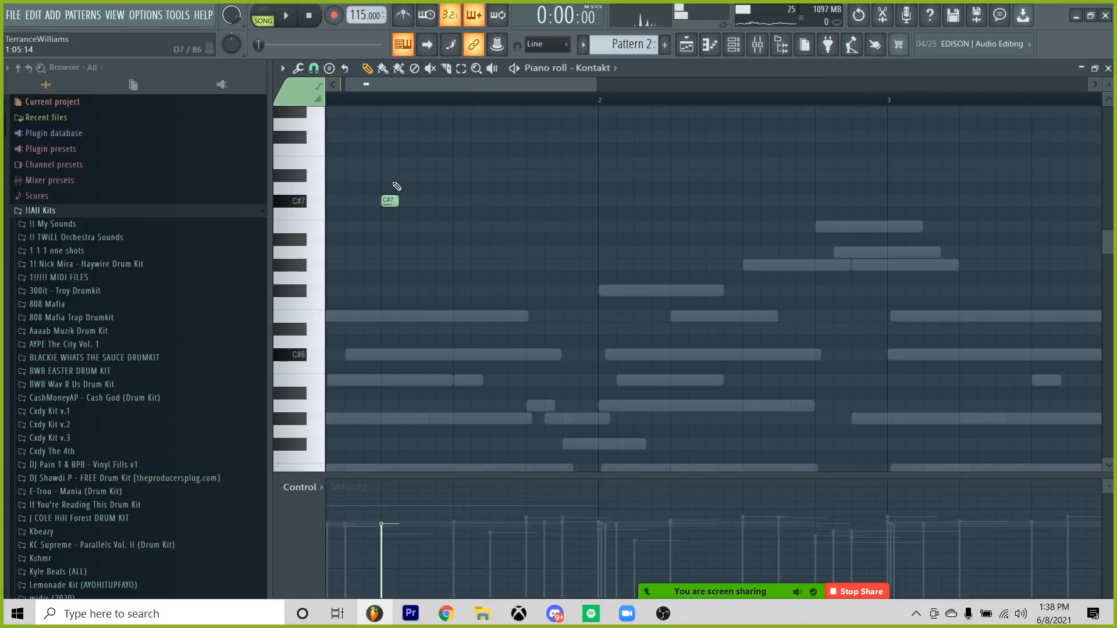
left_click(405, 175)
key("space")
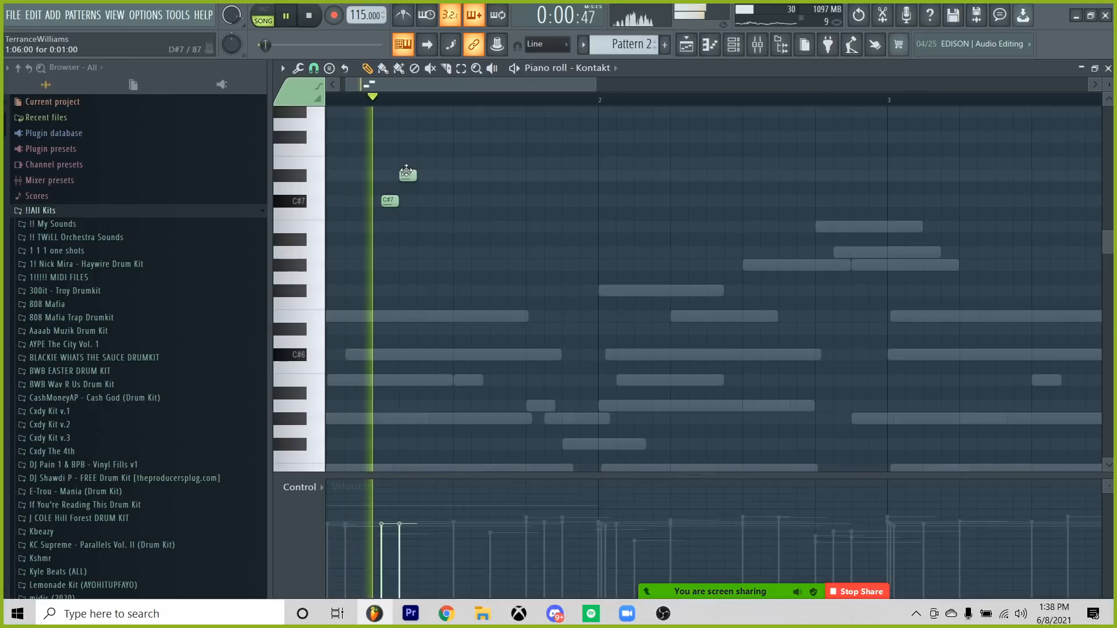
key("space")
Add one-step notes F#6 at 1:13, G#6 at 1:14, A6 at 2:05 and B6 at 2:06.
left_click(528, 290)
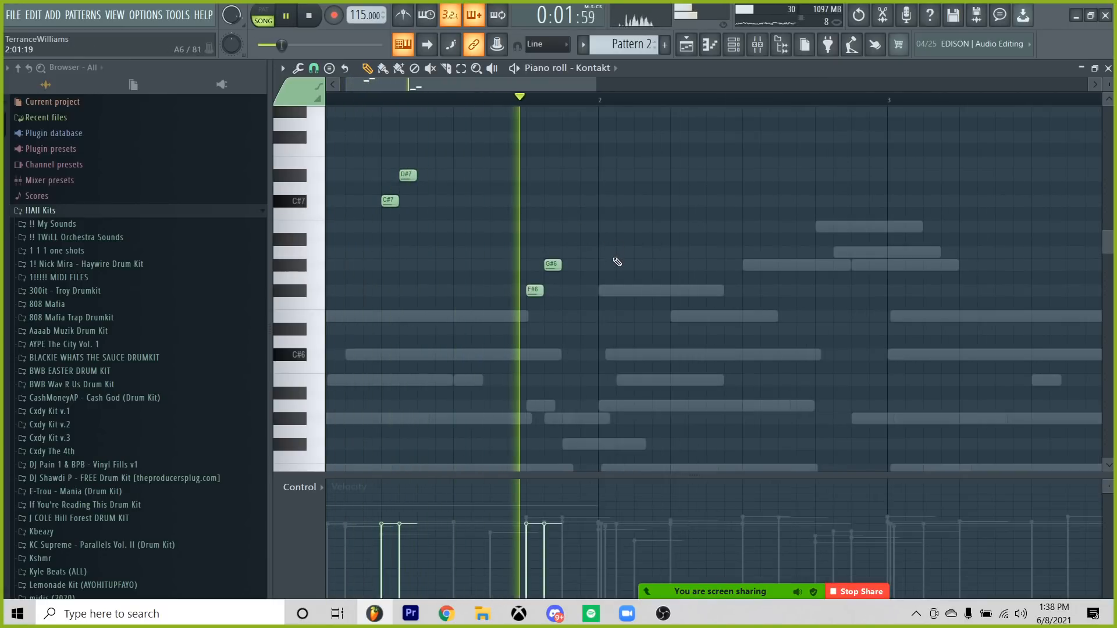
left_click(676, 252)
left_click(694, 227)
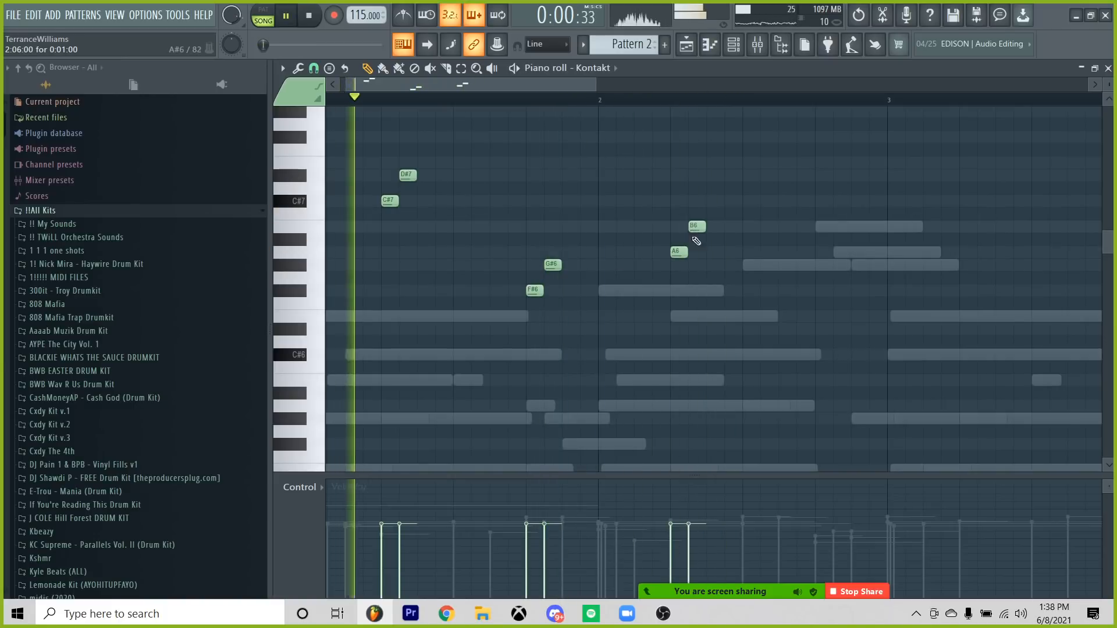
Repeat the F#6 and G#6 pair from 2:13, copy the two-bar phrase into bars 3 and 4, and play it.
scroll(657, 134, "down", 2)
left_click_drag(501, 242, 644, 294)
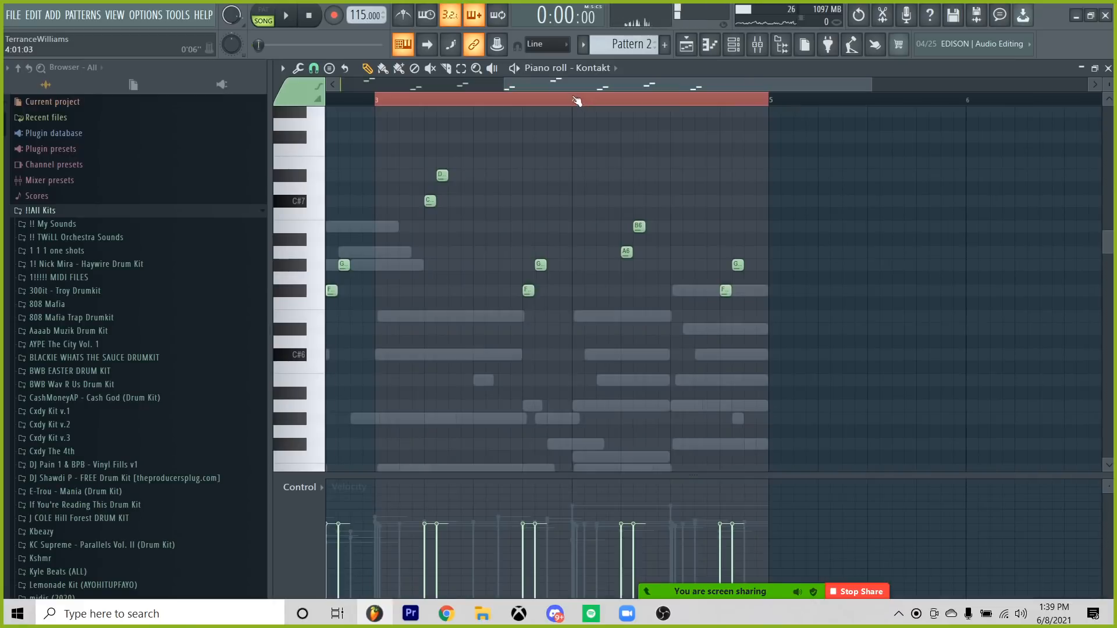
scroll(687, 111, "up", 2)
key("space")
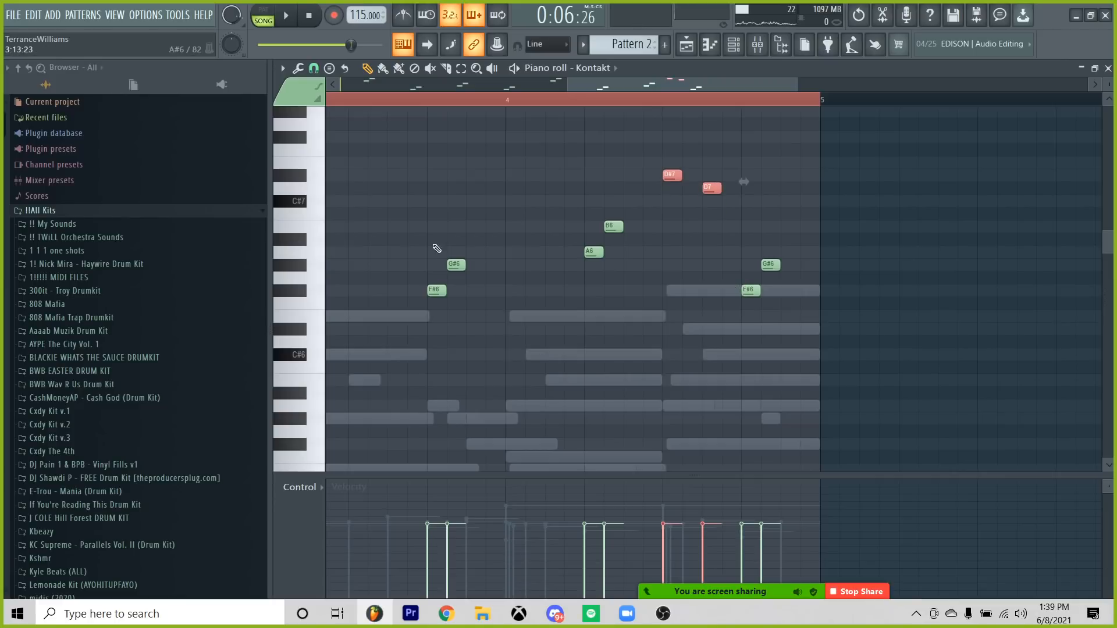
Lower the D7 at 4:11 to C#7, move it to 4:10, and flip it horizontally with the D#7 at 4:09.
left_click_drag(711, 194, 713, 210)
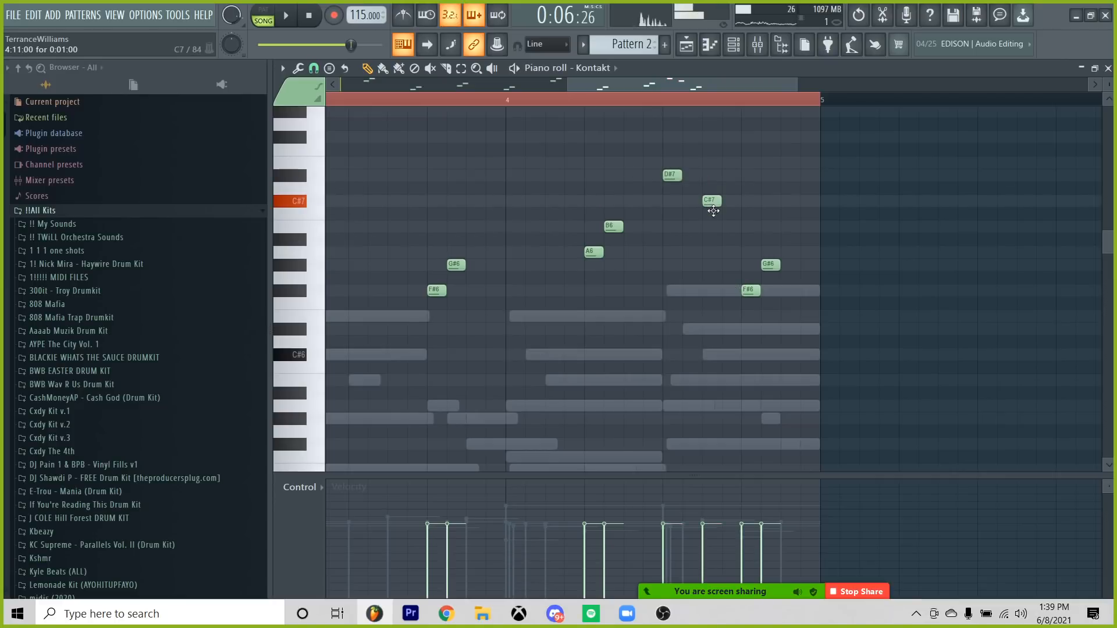
key("space")
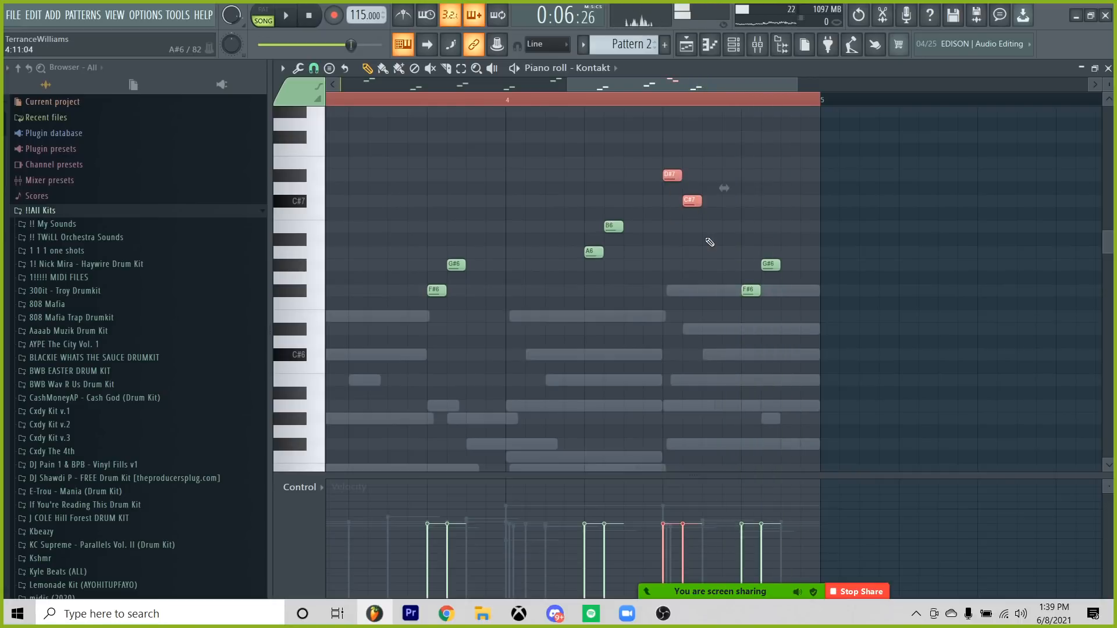
key("alt+y")
left_click(744, 207)
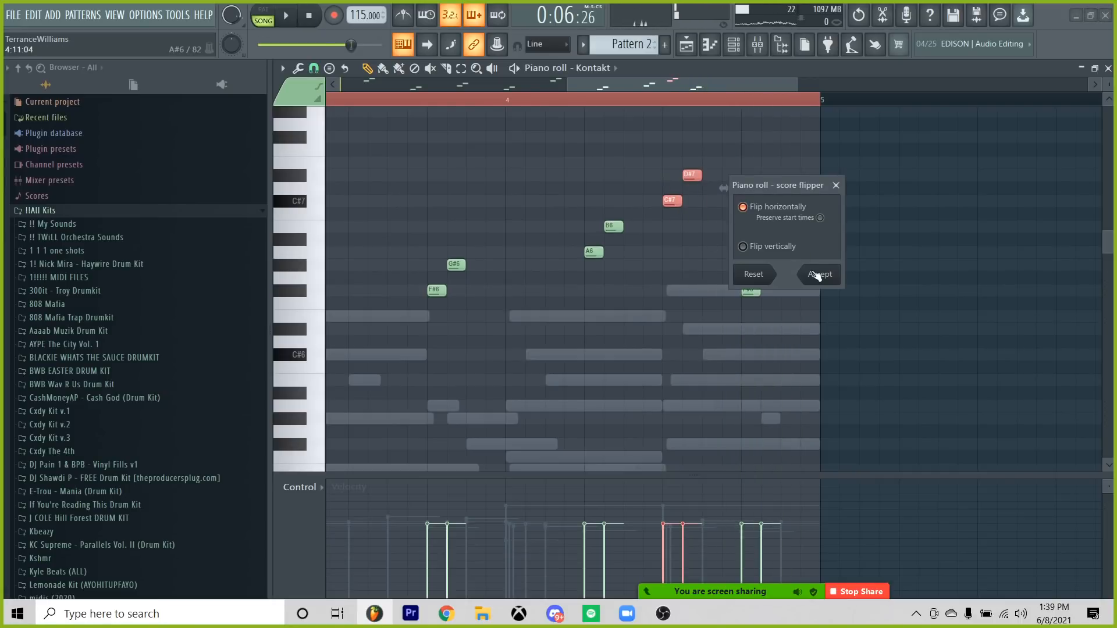
left_click(818, 274)
key("space")
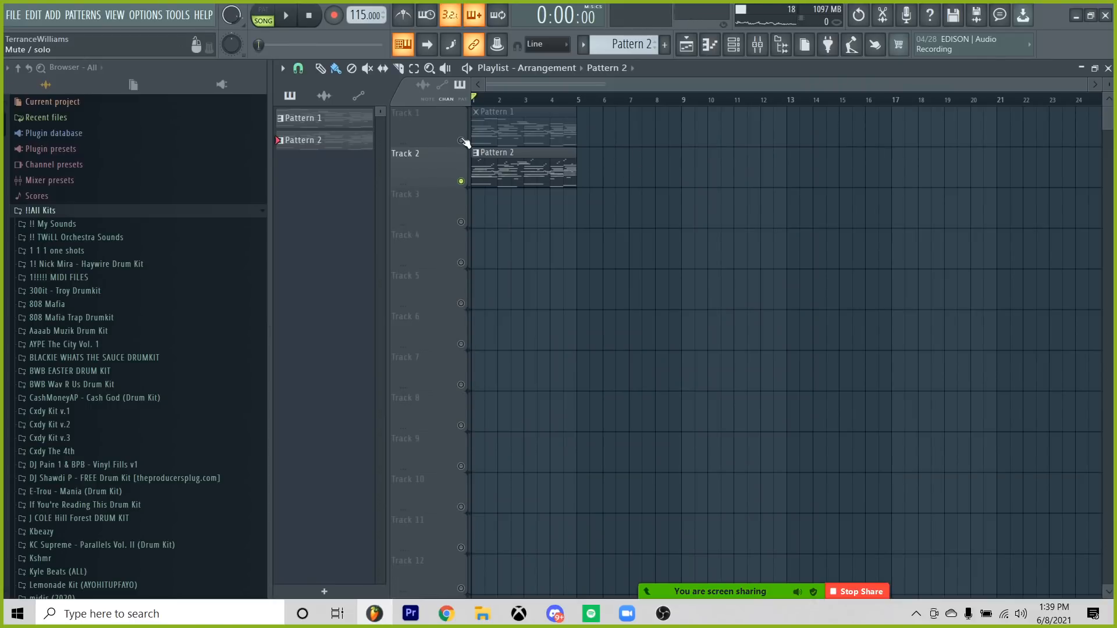
Switch the solo to Track 1 in the playlist and play it to compare both patterns.
right_click(461, 141)
key("space")
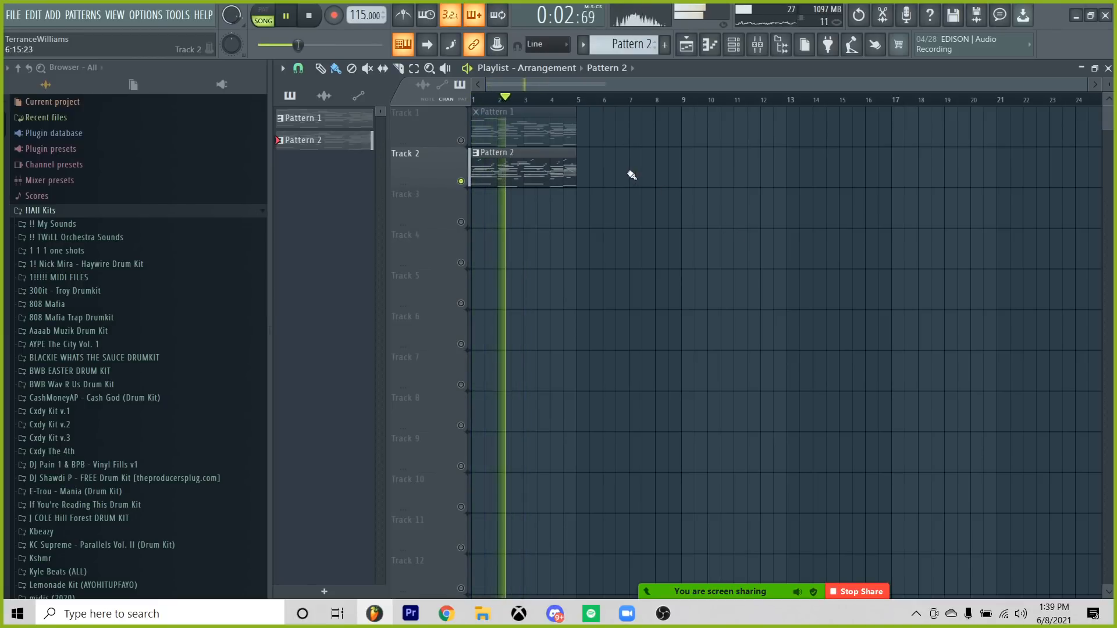
Move the Pattern 2 clip to bar 5 of Track 1, unmute all tracks, and merge both clips into one 8-bar Pattern 2.
key("space")
left_click_drag(529, 167, 631, 112)
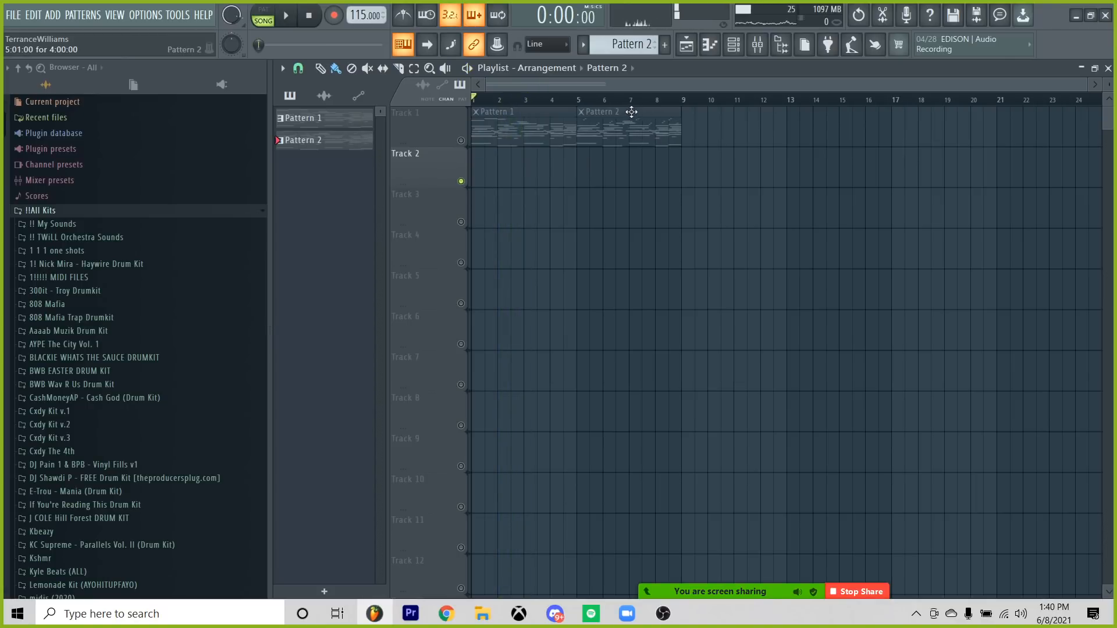
right_click(461, 141)
right_click(461, 141)
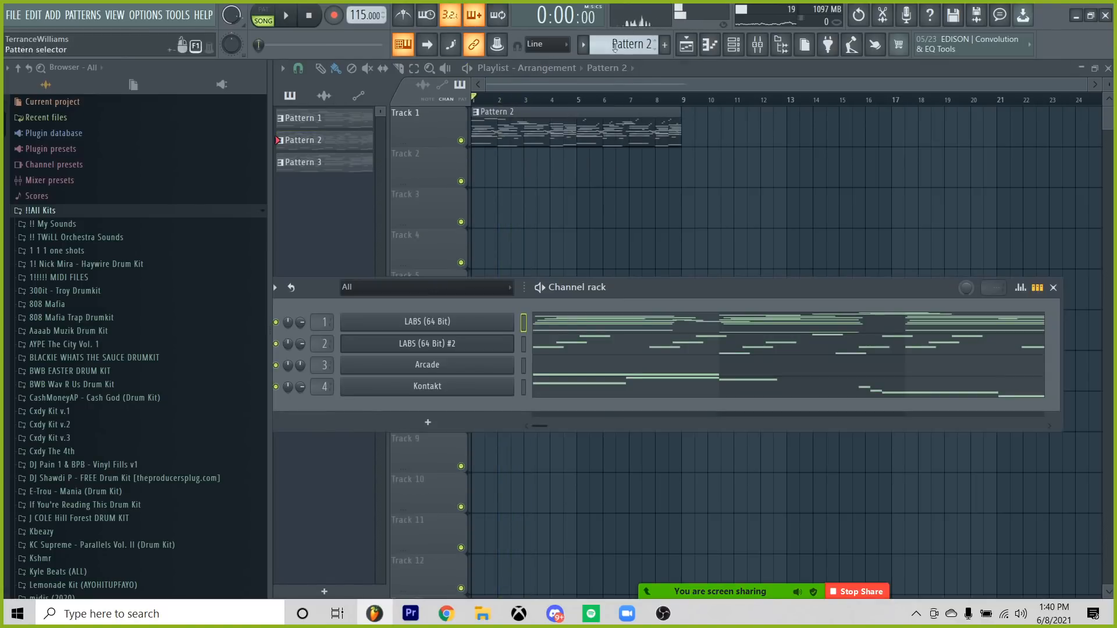
Load Fruity parametric EQ 2 in slot 3 of the Master channel and play the song to examine its frequency spectrum.
left_click(766, 51)
left_click(329, 369)
left_click(1032, 321)
left_click(776, 556)
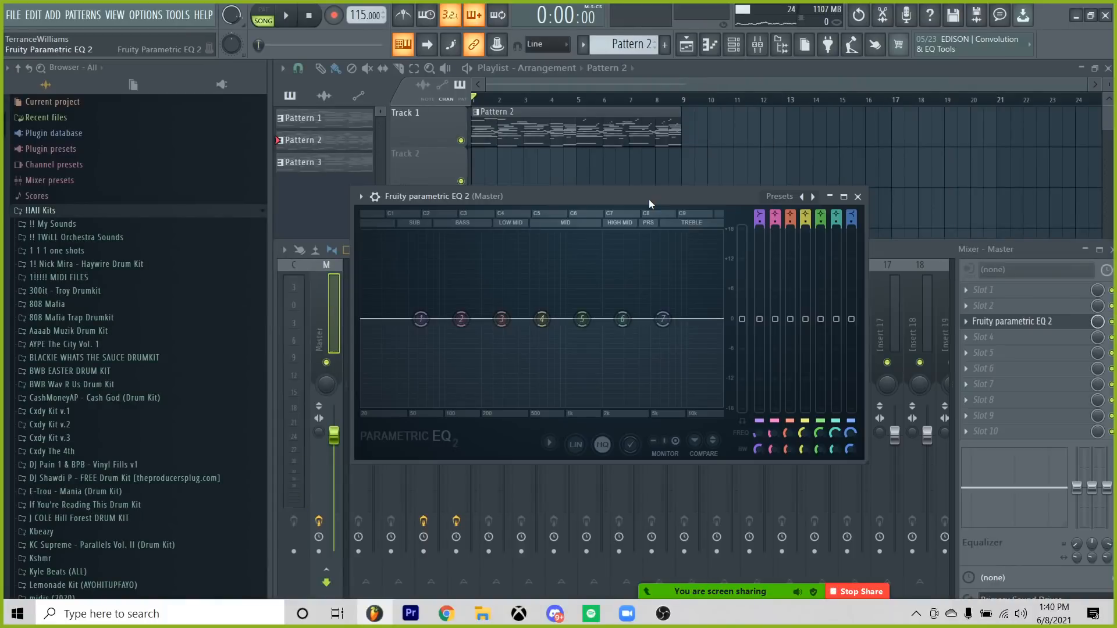
key("space")
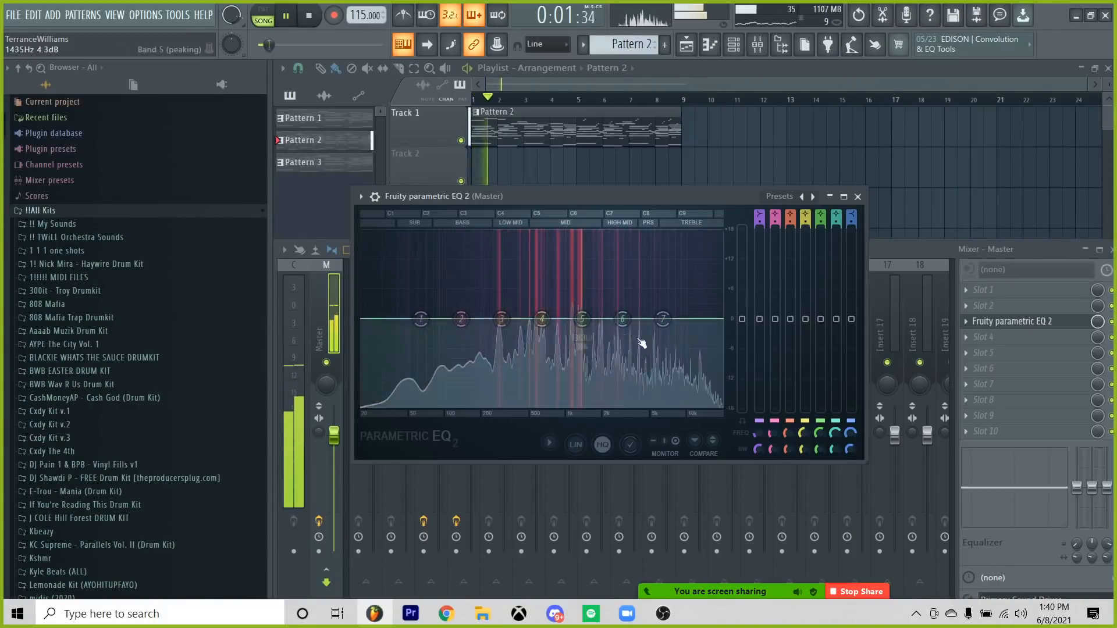
key("space")
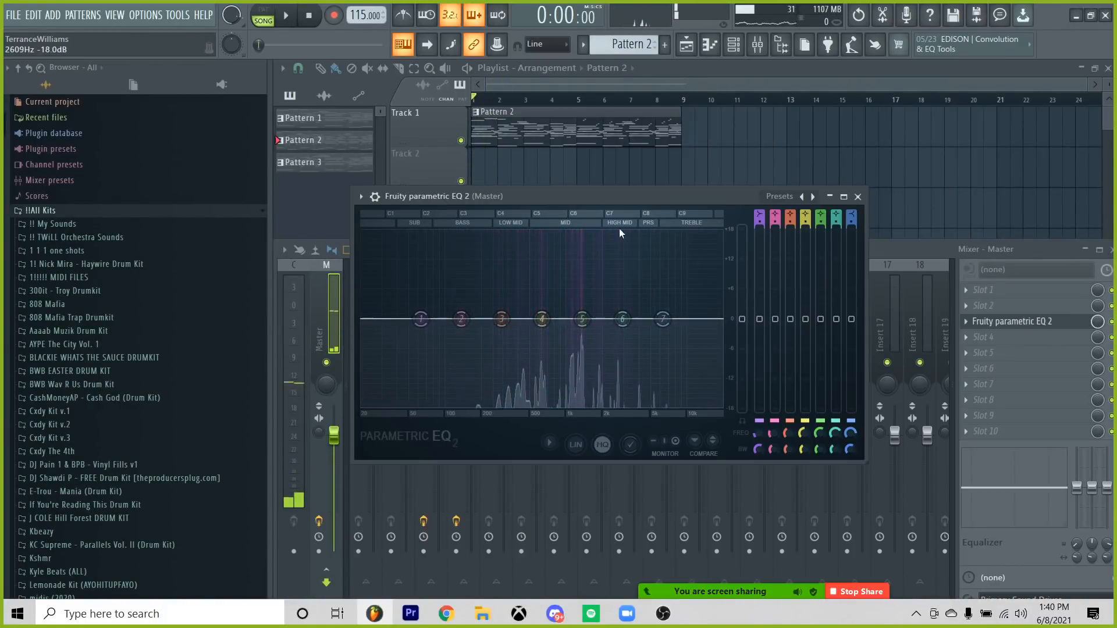
Place a second Pattern 2 clip on Track 1 starting at bar 9.
right_click(755, 128)
left_click(765, 140)
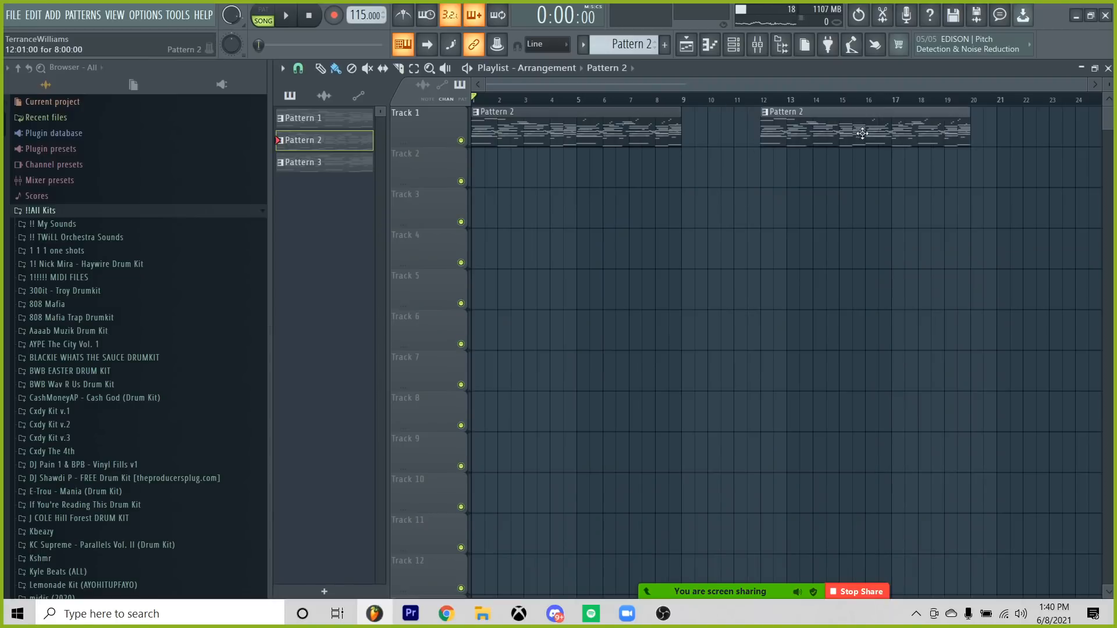
left_click_drag(863, 135, 783, 140)
key("F7")
key("F7")
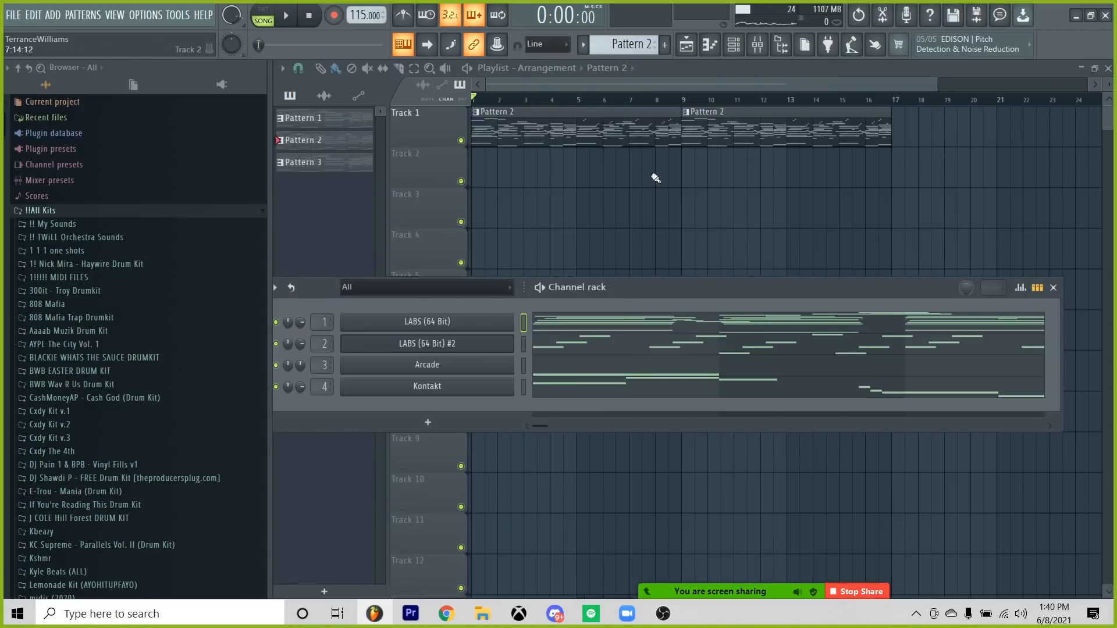
key("F6")
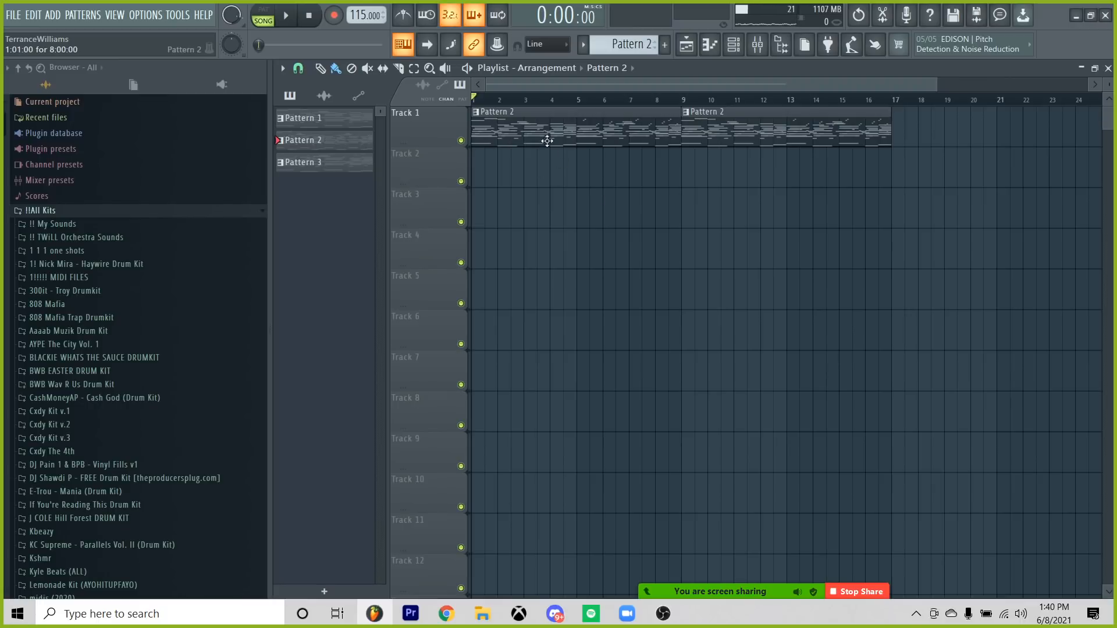
left_click_drag(507, 134, 640, 133)
left_click_drag(484, 175, 968, 176)
left_click_drag(893, 148, 473, 229)
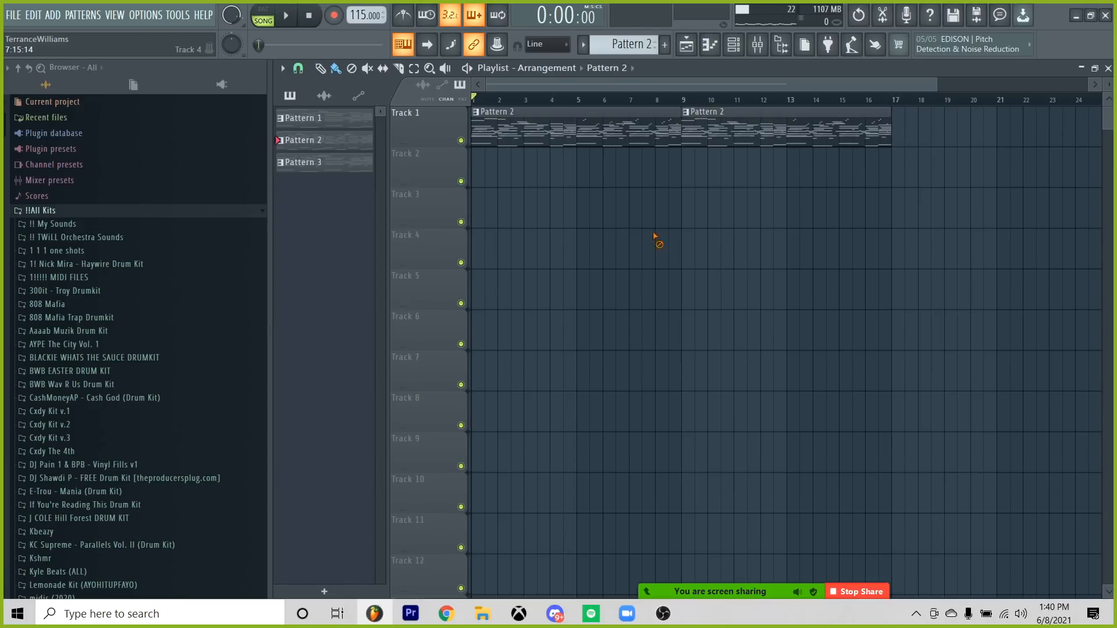
Place RAIN SOUND EFFECT from the Natural Sounds folder on Track 2, trimmed to end at bar 17, with its channel volume at 12%.
left_click(107, 227)
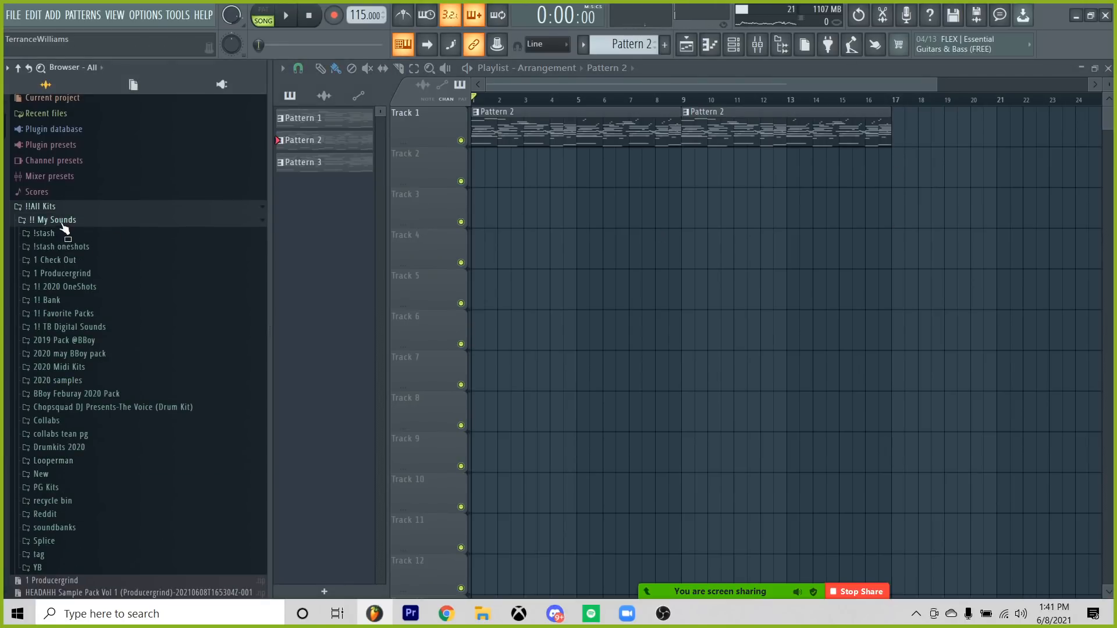
left_click_drag(64, 386, 530, 176)
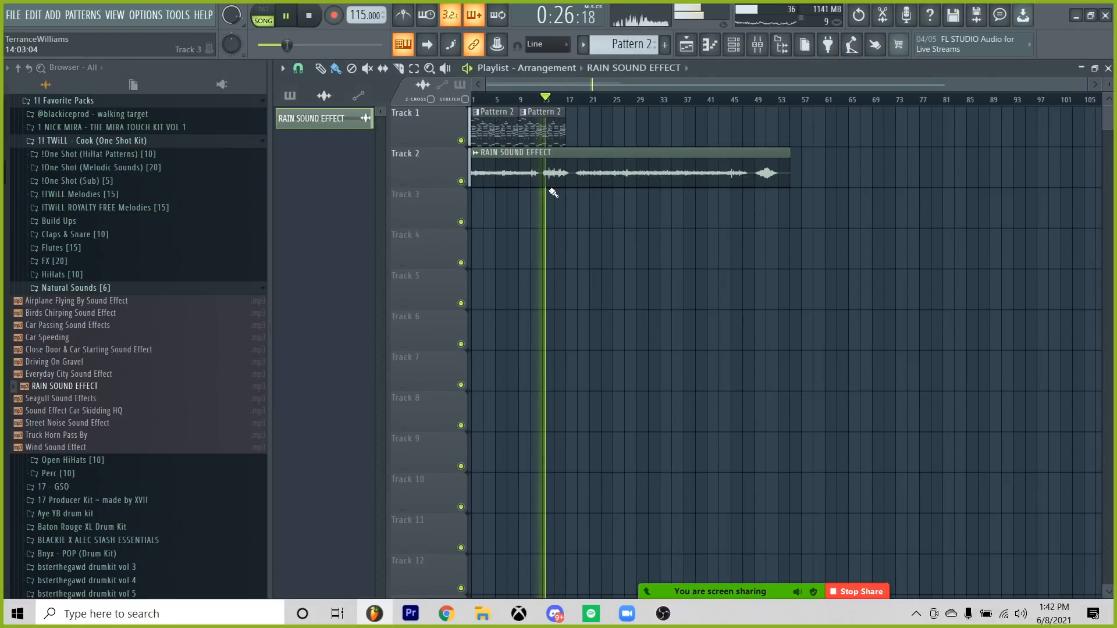
left_click(545, 174)
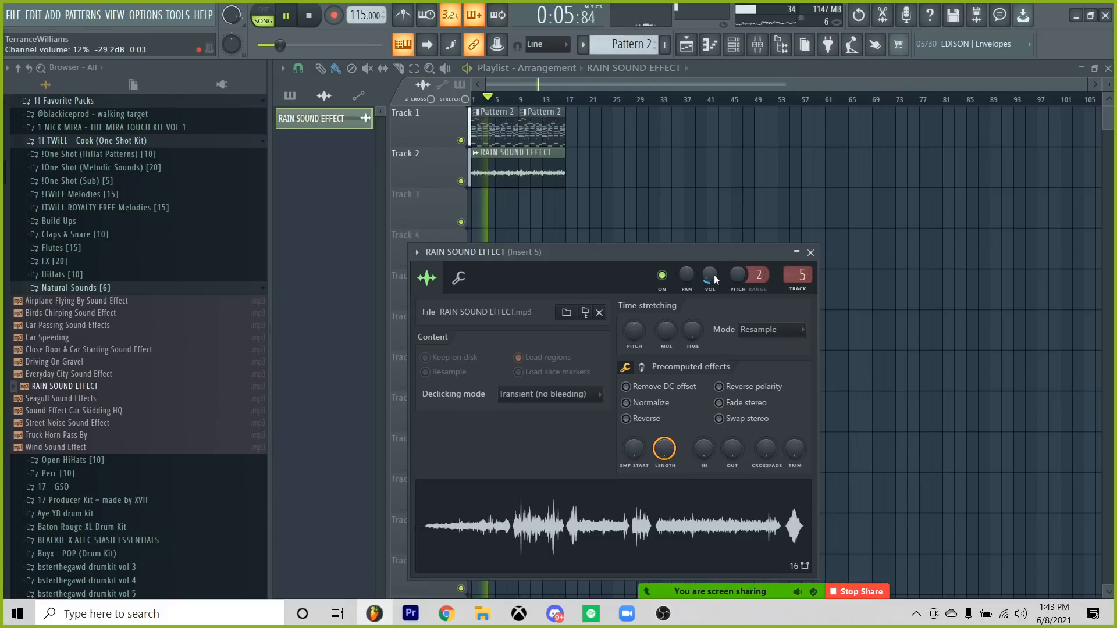
left_click(810, 252)
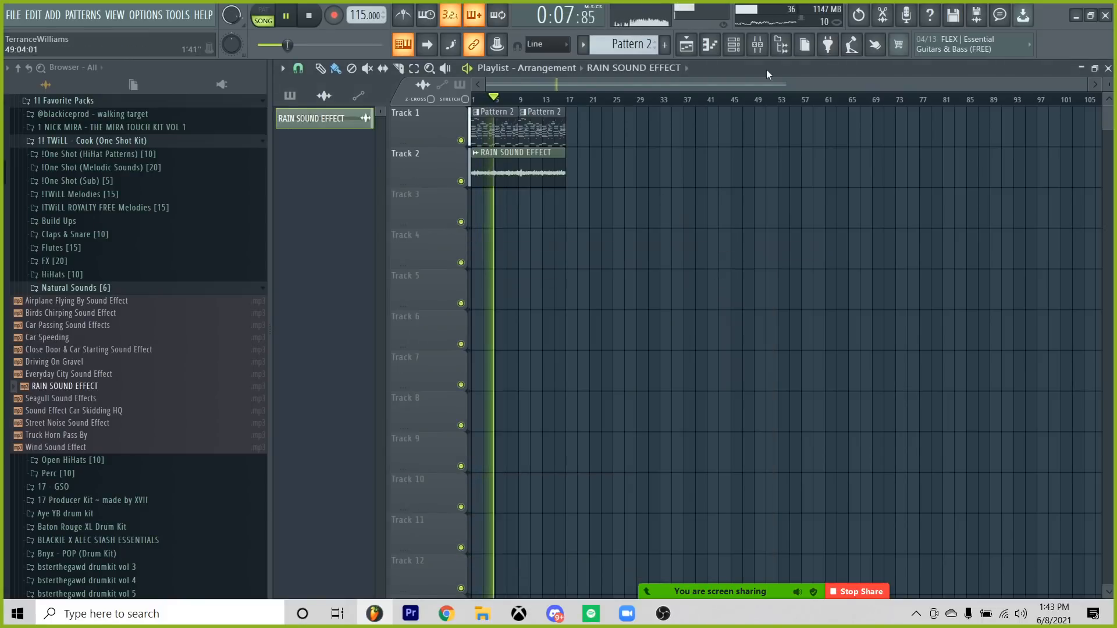
Add Fruity Stereo Shaper to Insert 5 and lower its right-into-left and left-into-right channel volumes.
left_click(757, 45)
left_click(1058, 280)
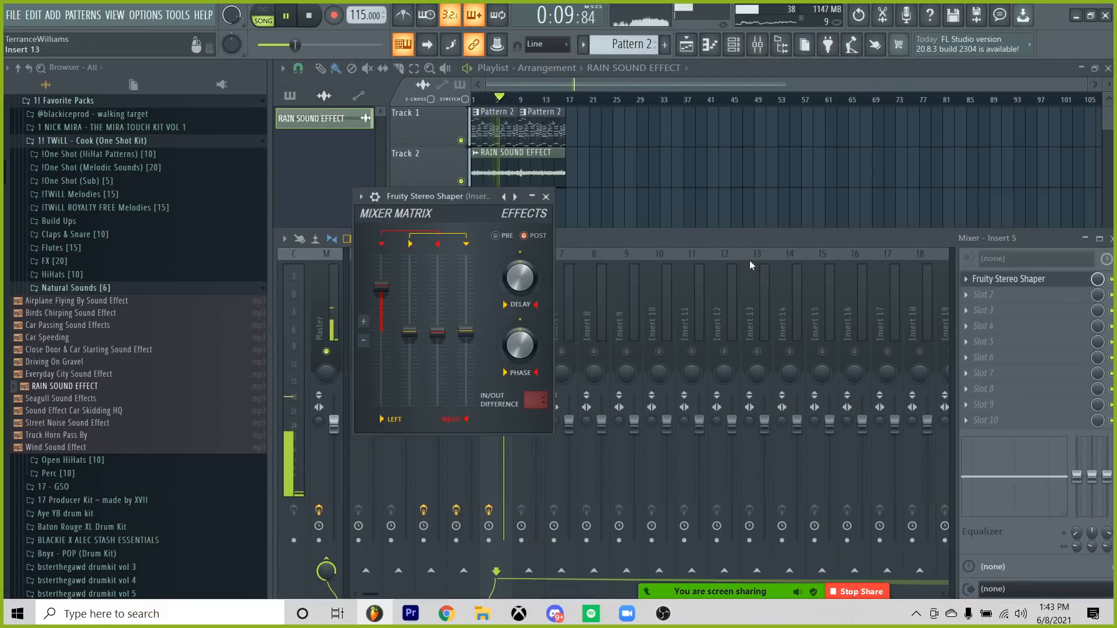
left_click_drag(460, 196, 805, 124)
left_click_drag(726, 215, 727, 260)
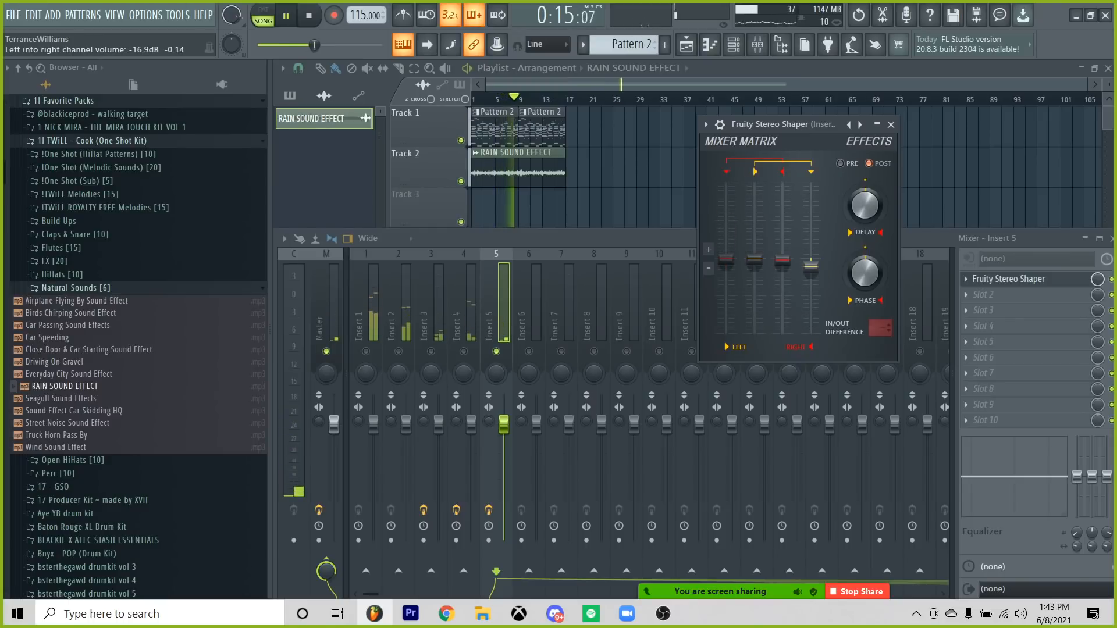
left_click_drag(810, 266, 820, 317)
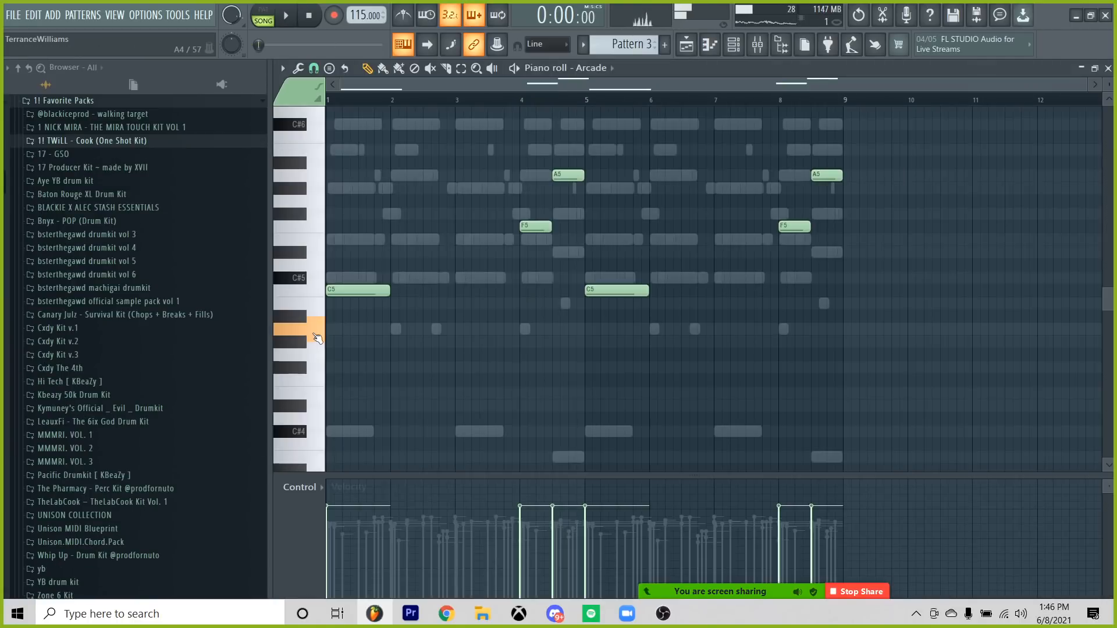
Lower the two C5 notes in Pattern 3's Arcade part to A4, play it, and lengthen the first A4.
left_click_drag(352, 266, 688, 334)
key("shift+Down")
key("shift+Down")
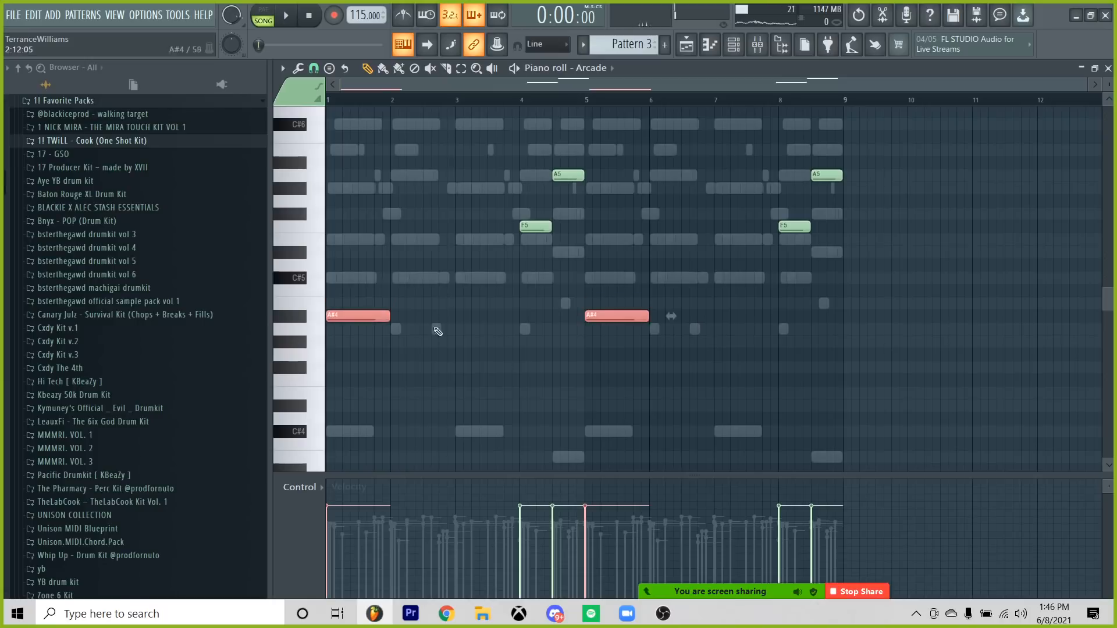
key("shift+Down")
key("space")
left_click(431, 202, "ctrl")
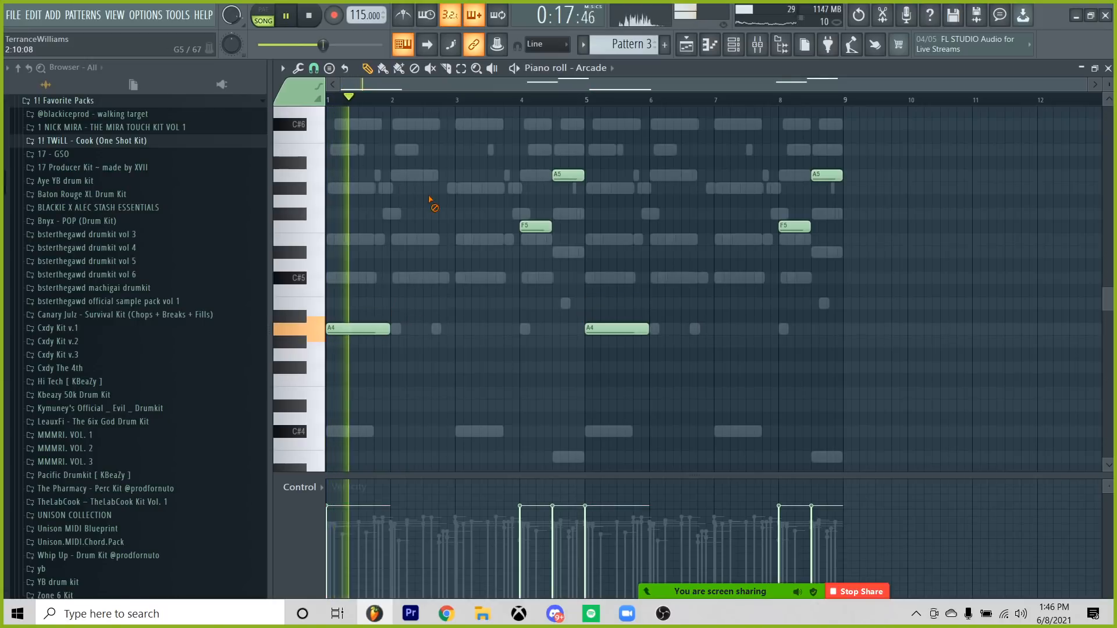
key("space")
left_click_drag(382, 333, 420, 333)
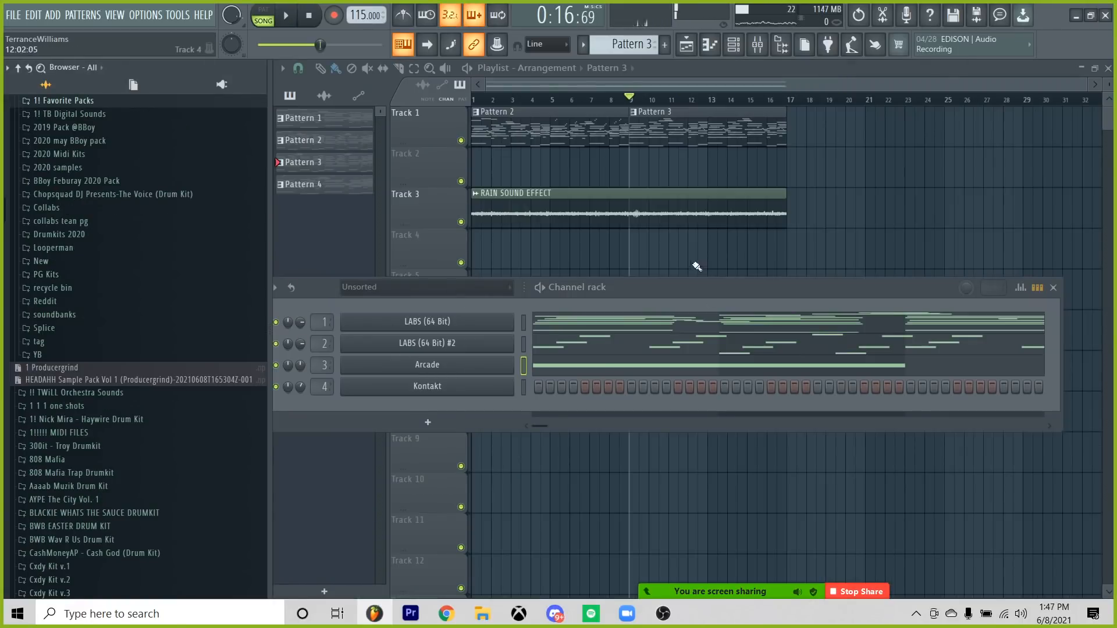
Merge the Pattern 2 and Pattern 3 clips on Track 1 into one 16-bar Pattern 3 and play it with the channel rack open.
key("F6")
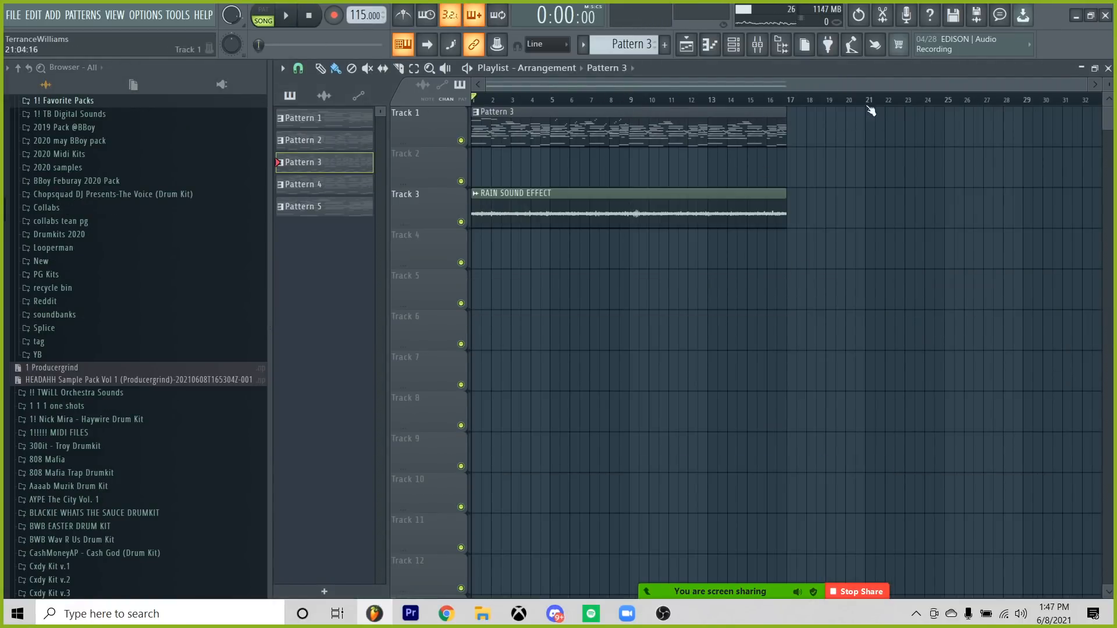
key("F6")
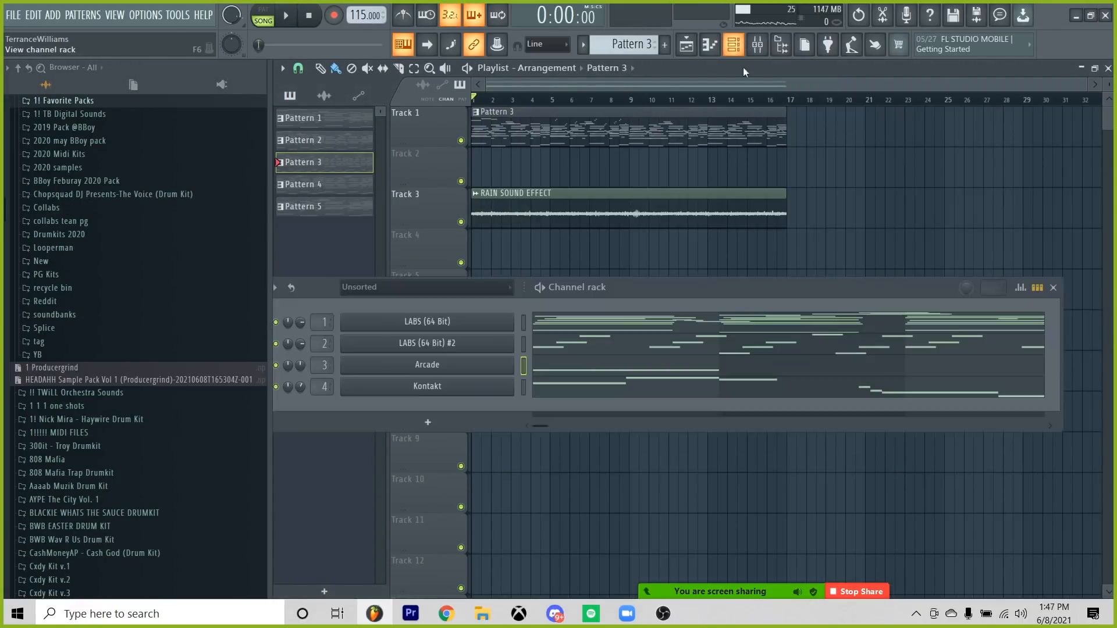
key("space")
left_click_drag(667, 288, 677, 272)
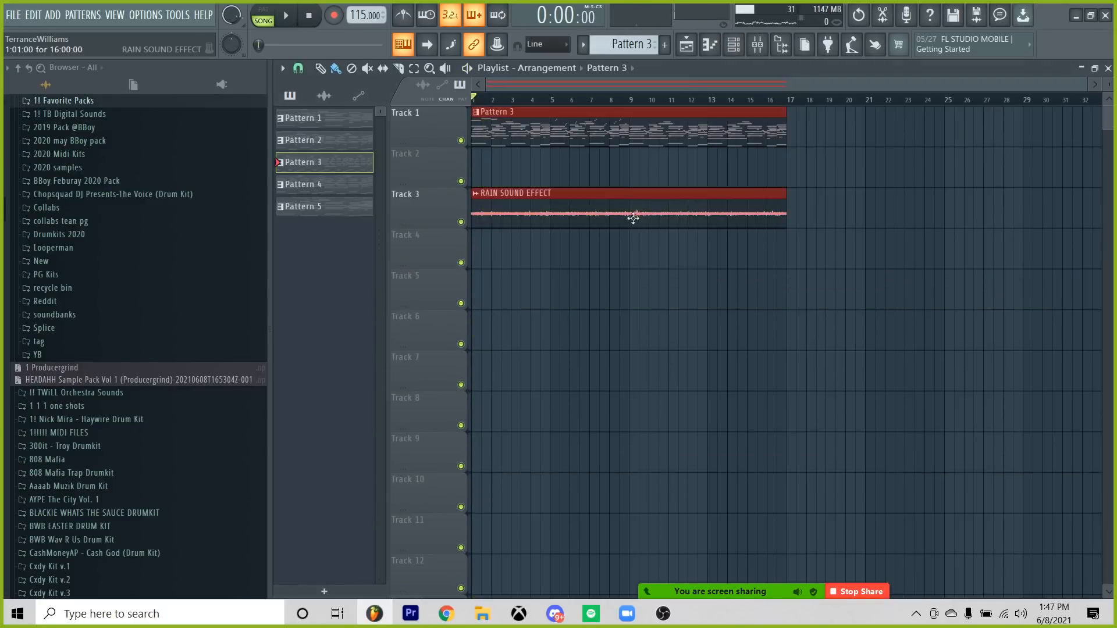
Duplicate the Pattern 3 and RAIN SOUND EFFECT clips to bar 17 and deselect them.
key("ctrl+b")
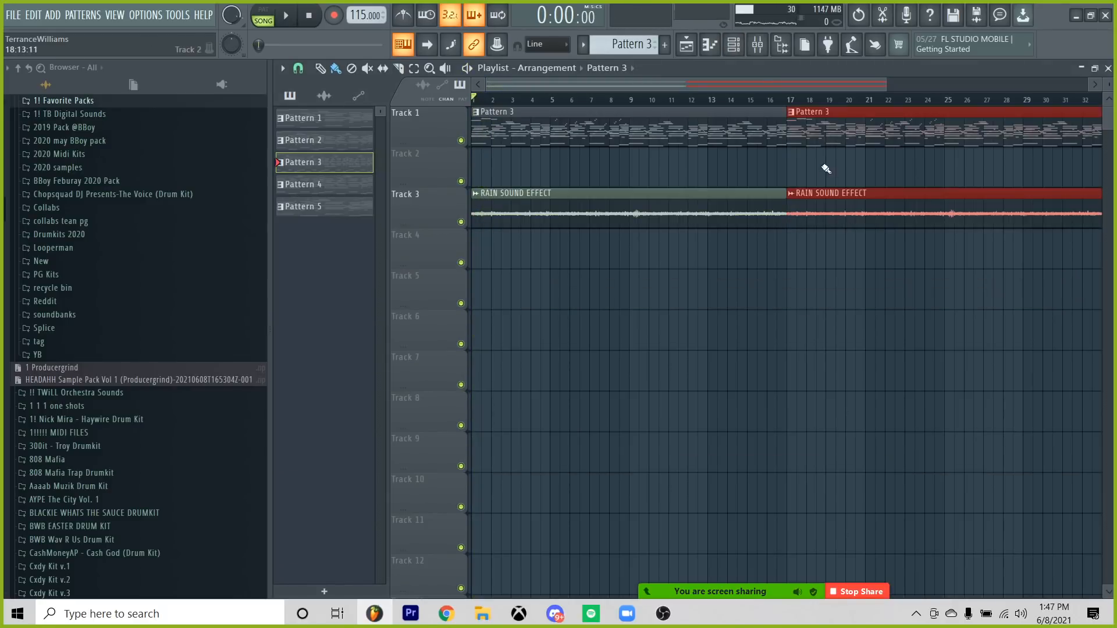
key("ctrl+d")
scroll(843, 102, "down", 3)
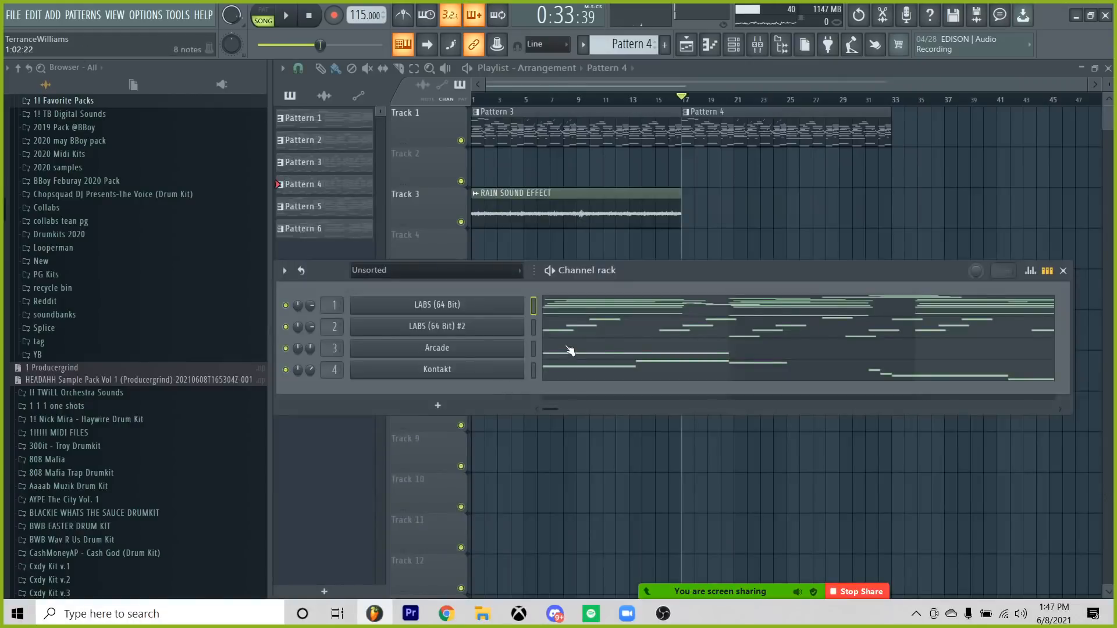
Remove the Arcade notes from Pattern 4, the second clip on Track 1.
left_click(567, 347)
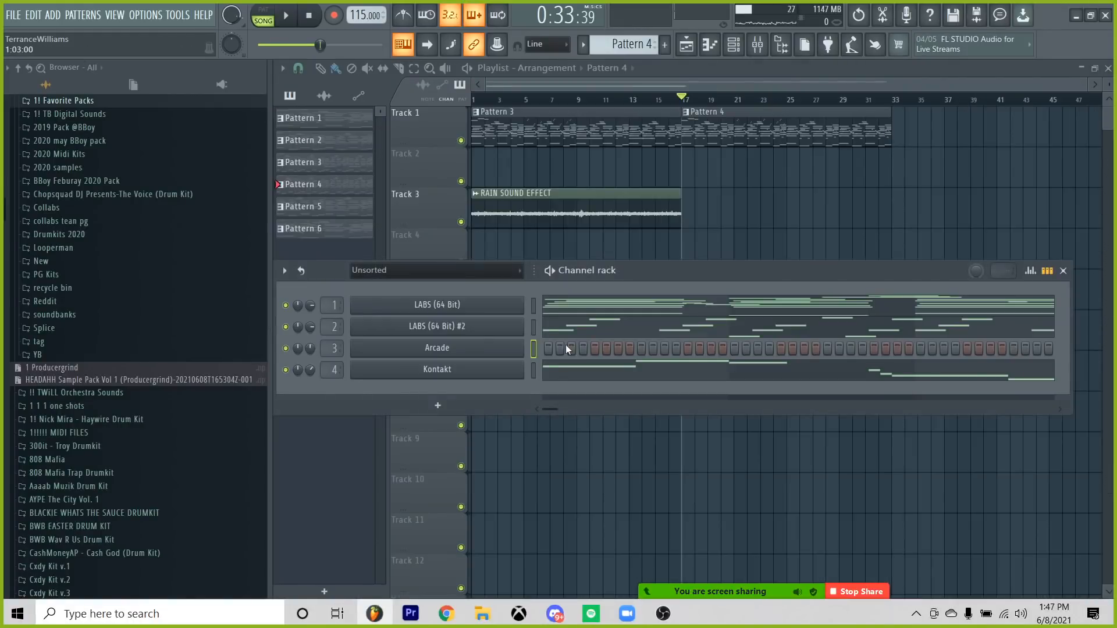
key("space")
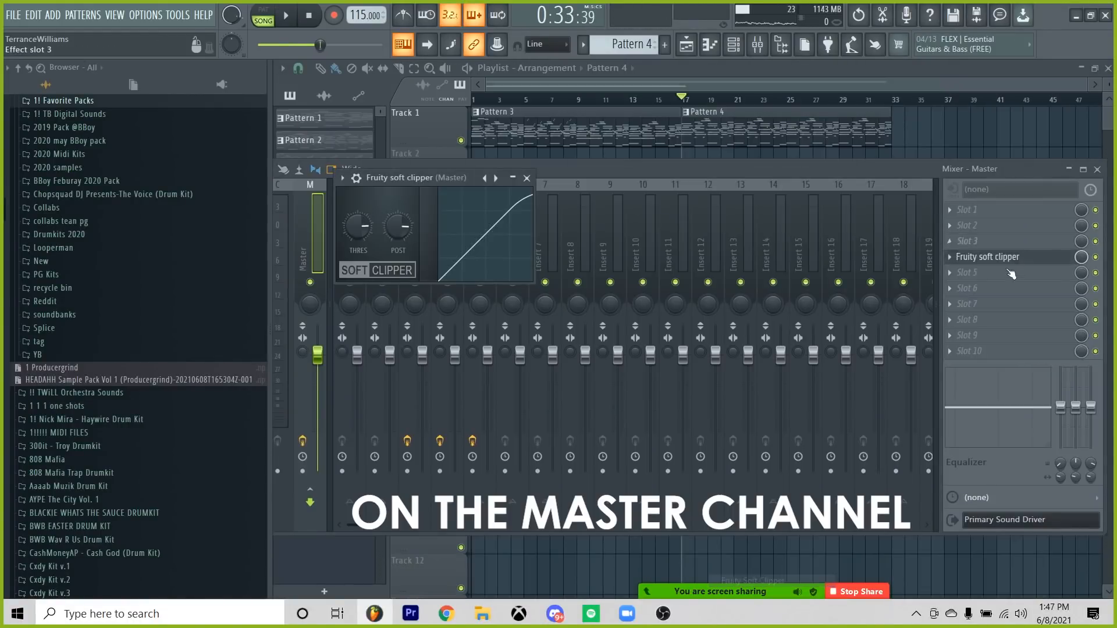
Move Fruity soft clipper to slot 5 of the Master channel and close its window.
scroll(1011, 272, "down", 1)
left_click(526, 178)
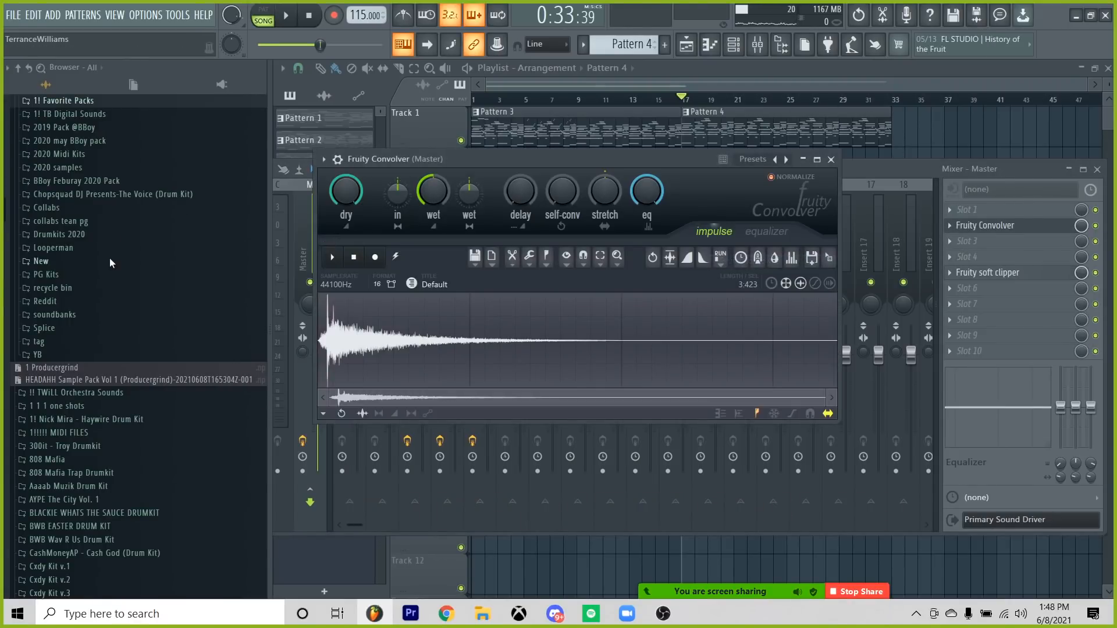
Find the Reverb Devices folder within Impulses for the Fruity Convolver on the Master channel.
scroll(109, 260, "up", 5)
left_click(60, 214)
left_click(74, 318)
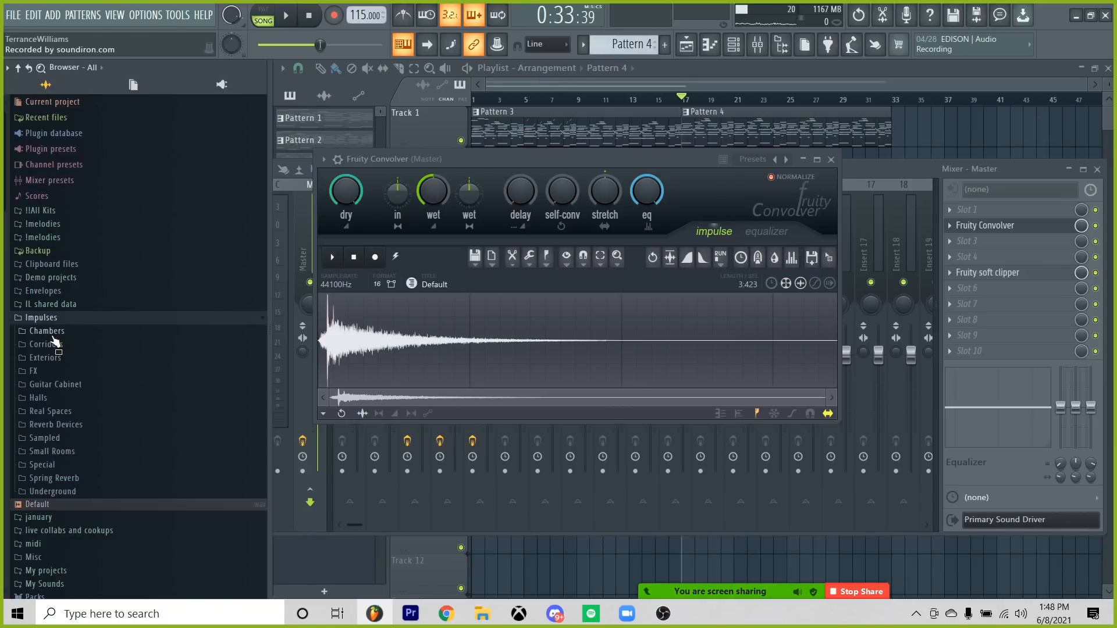
scroll(59, 349, "down", 3)
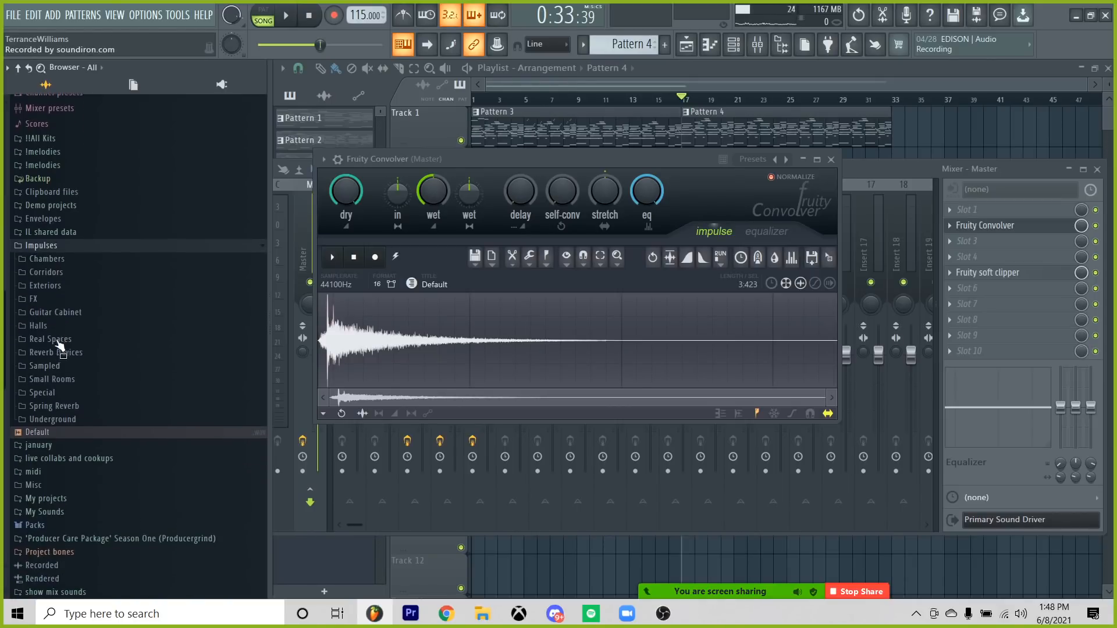
left_click(55, 351)
scroll(51, 351, "down", 3)
Audition the IMP Evnt reverb impulses and choose IMP Evnt - Large Fluttering Chamber for the Fruity Convolver.
left_click(88, 297)
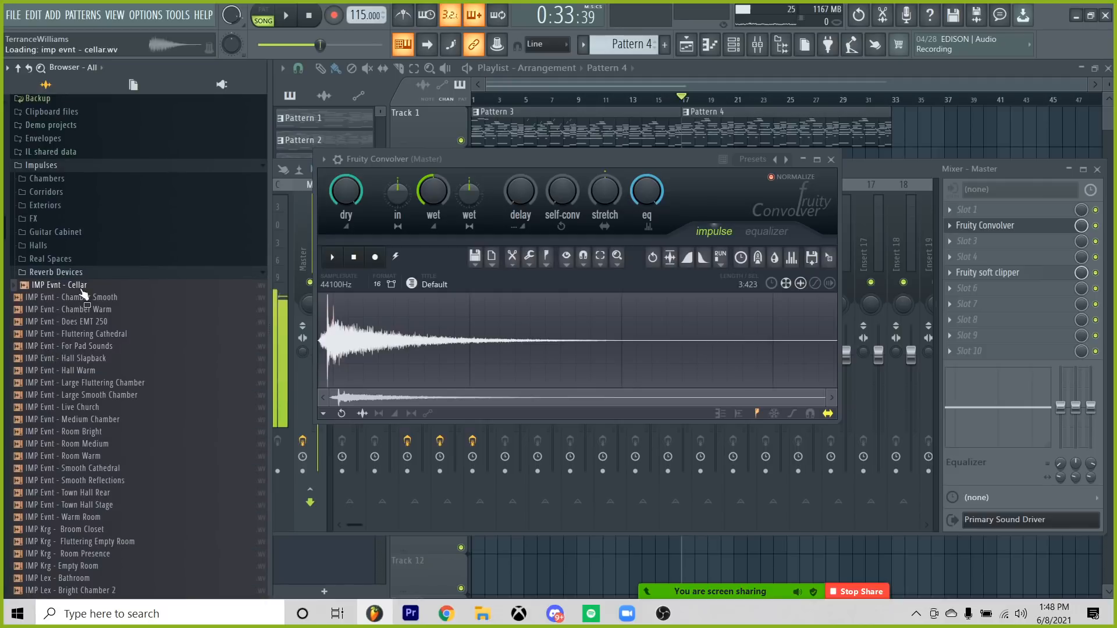
left_click(90, 311)
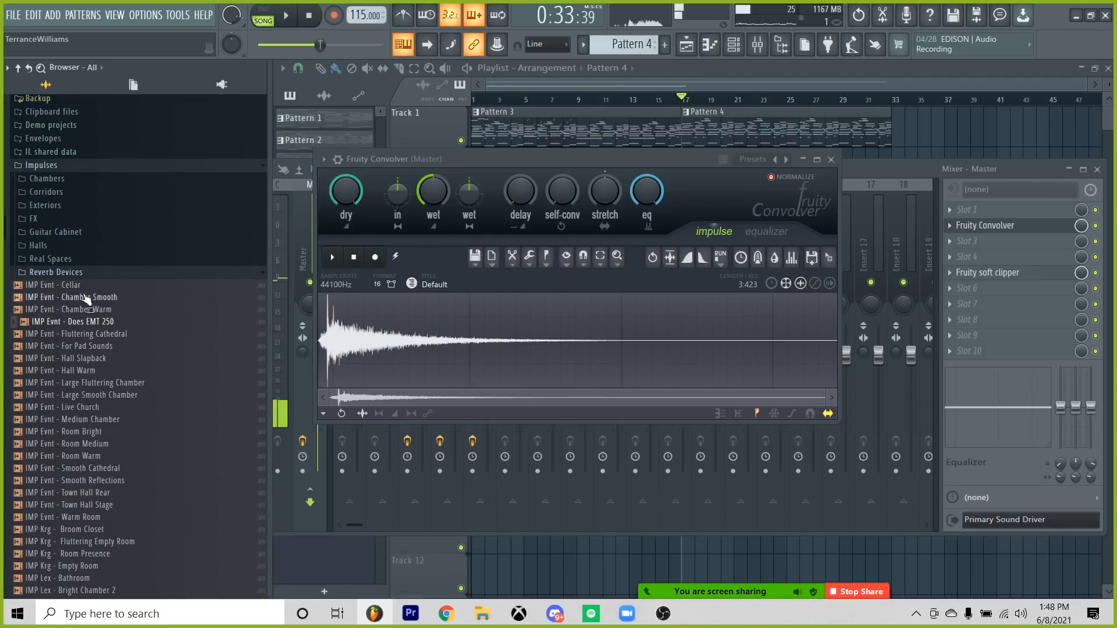
left_click(128, 323)
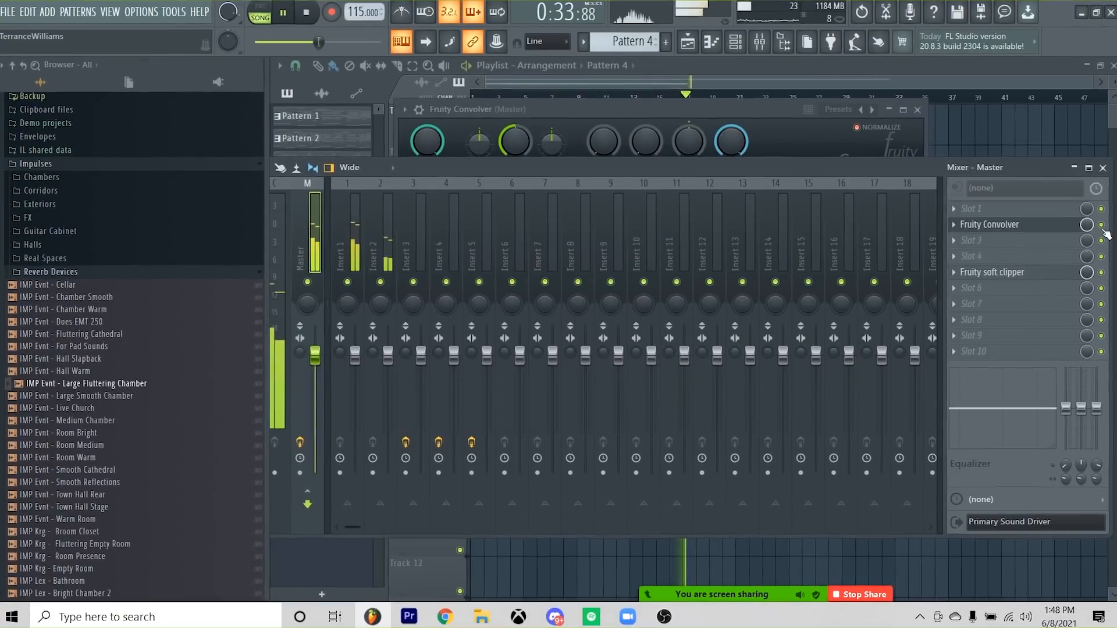
left_click(762, 106)
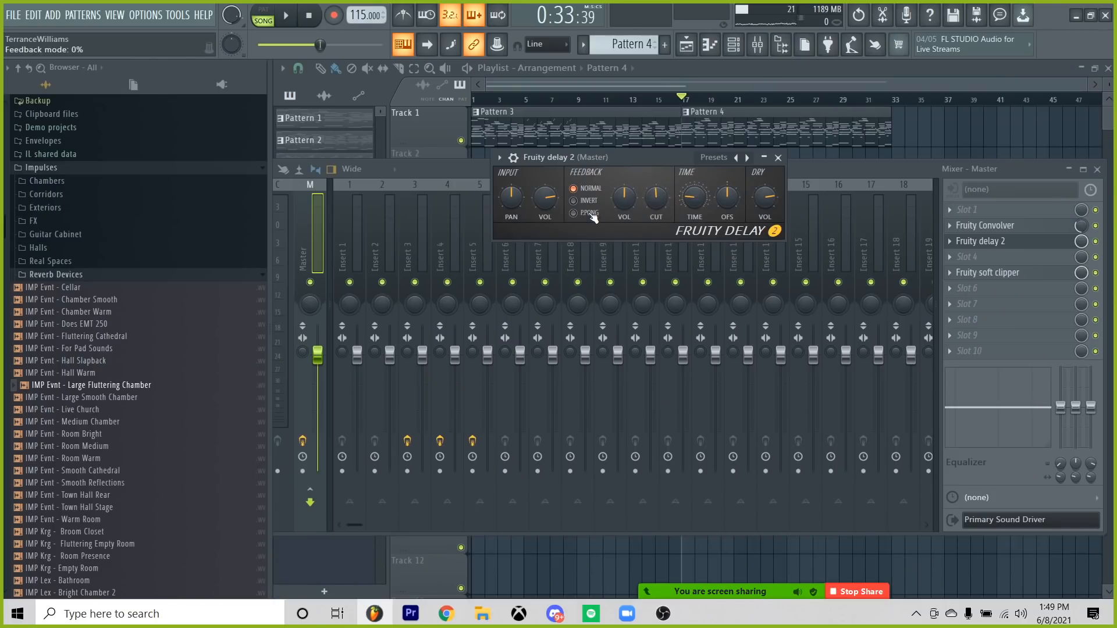
Set the Master channel's Fruity delay 2 feedback mode to P.PONG, play the song, and lower the delay's mix level.
left_click_drag(625, 158, 627, 159)
key("space")
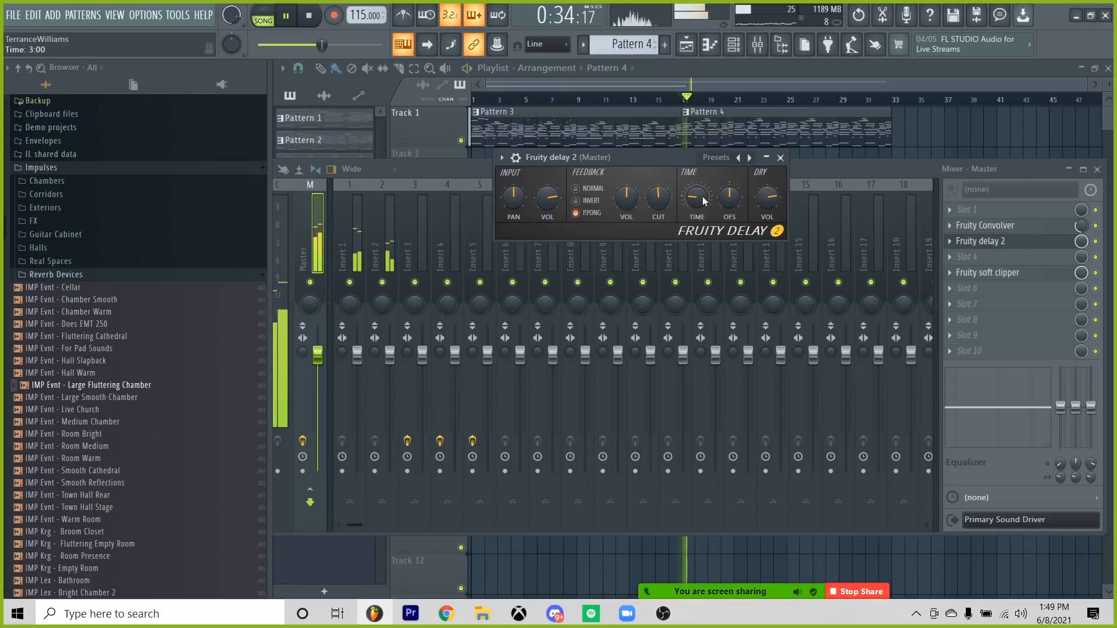
left_click_drag(1081, 241, 1081, 264)
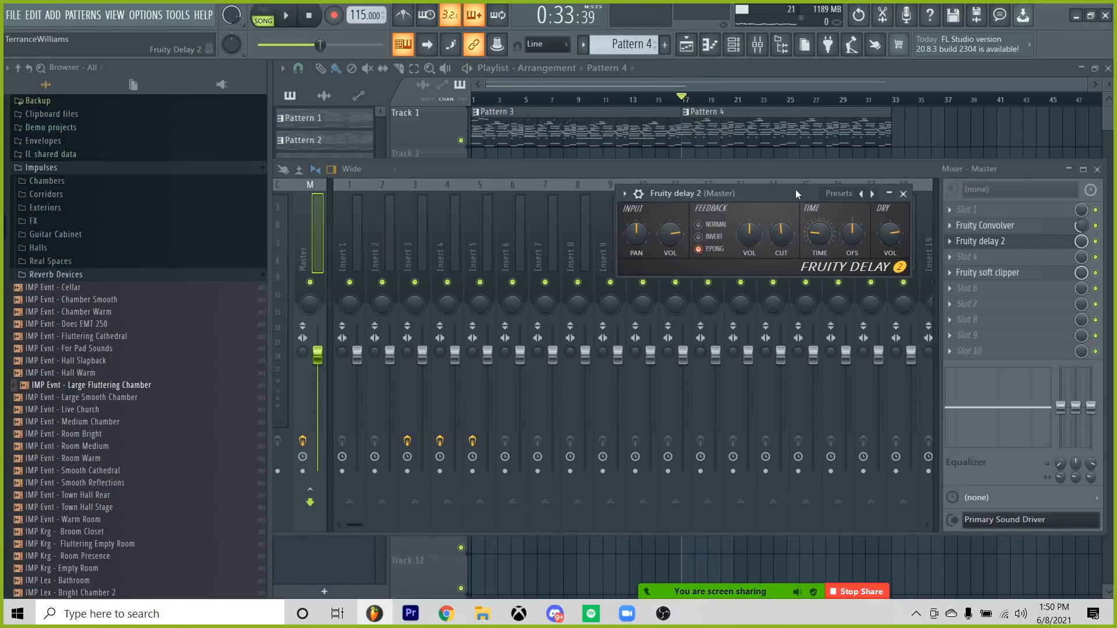
Mute the Pattern 3 and Pattern 4 clips on Track 1 and check the audio channels in the channel rack.
left_click_drag(795, 189, 811, 187)
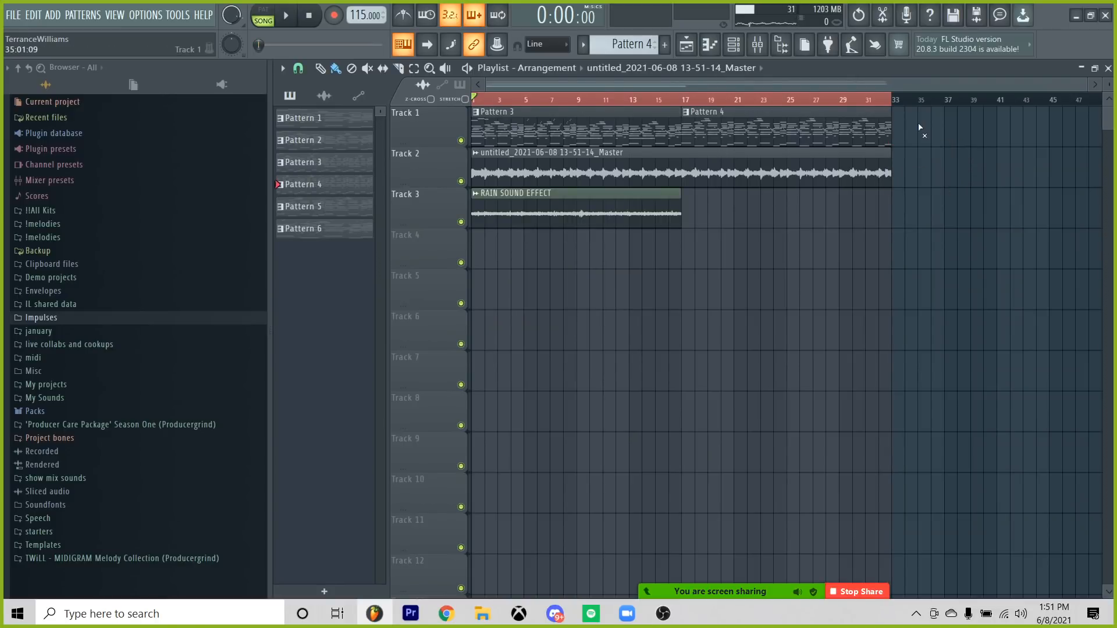
left_click_drag(919, 127, 618, 145)
left_click(597, 621)
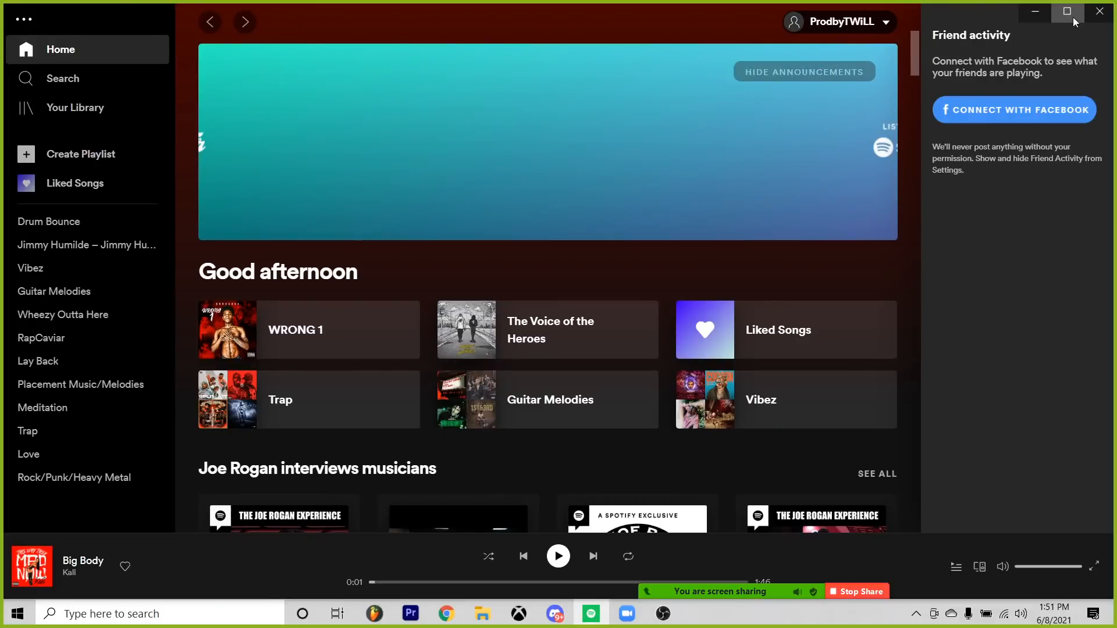
left_click(1040, 17)
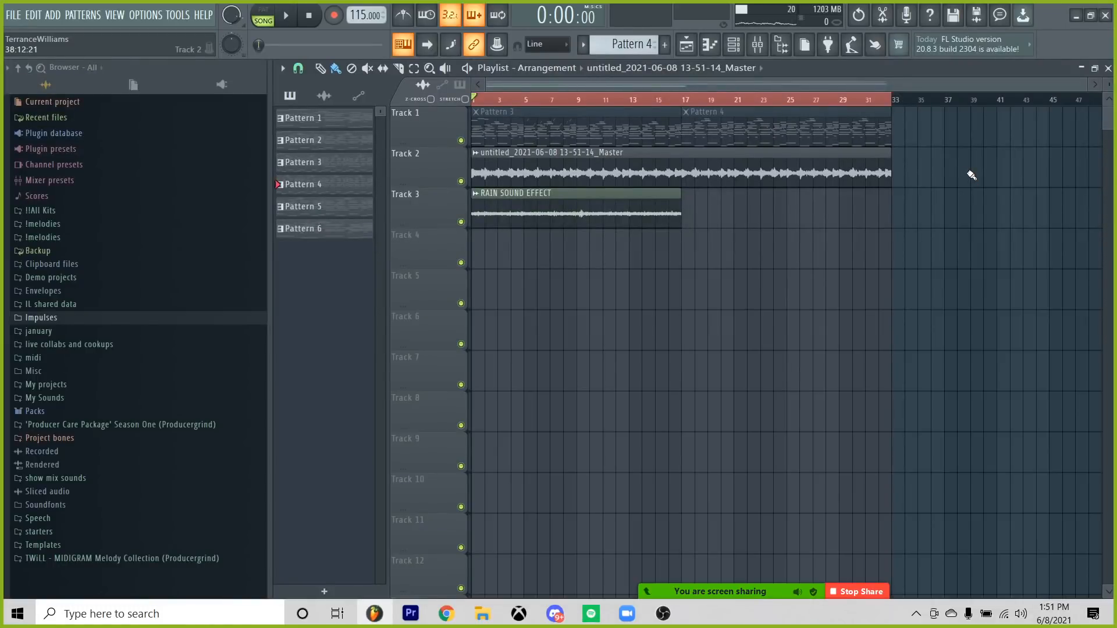
left_click(733, 44)
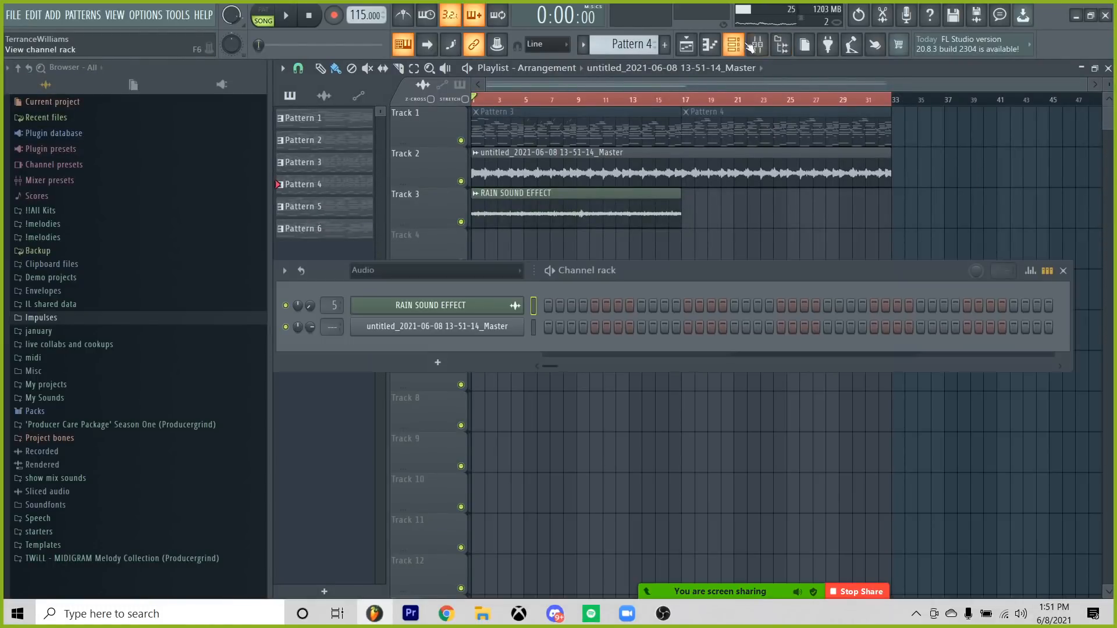
right_click(923, 144)
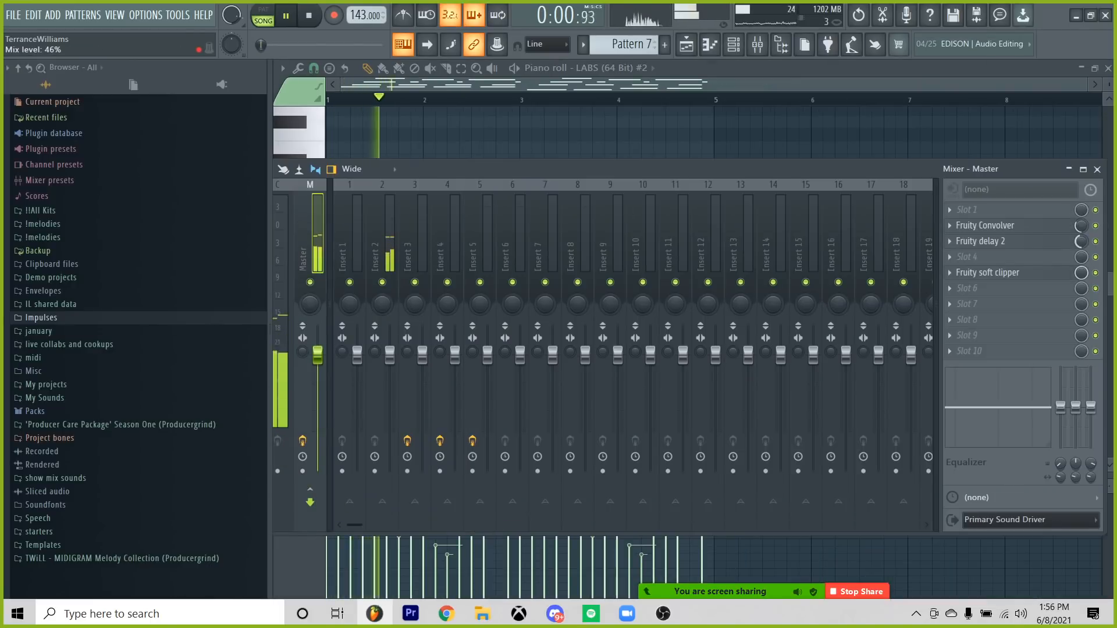
Set the Master channel's Fruity delay 2 mix level to 55% during playback, and stop the song.
left_click_drag(1081, 241, 1081, 249)
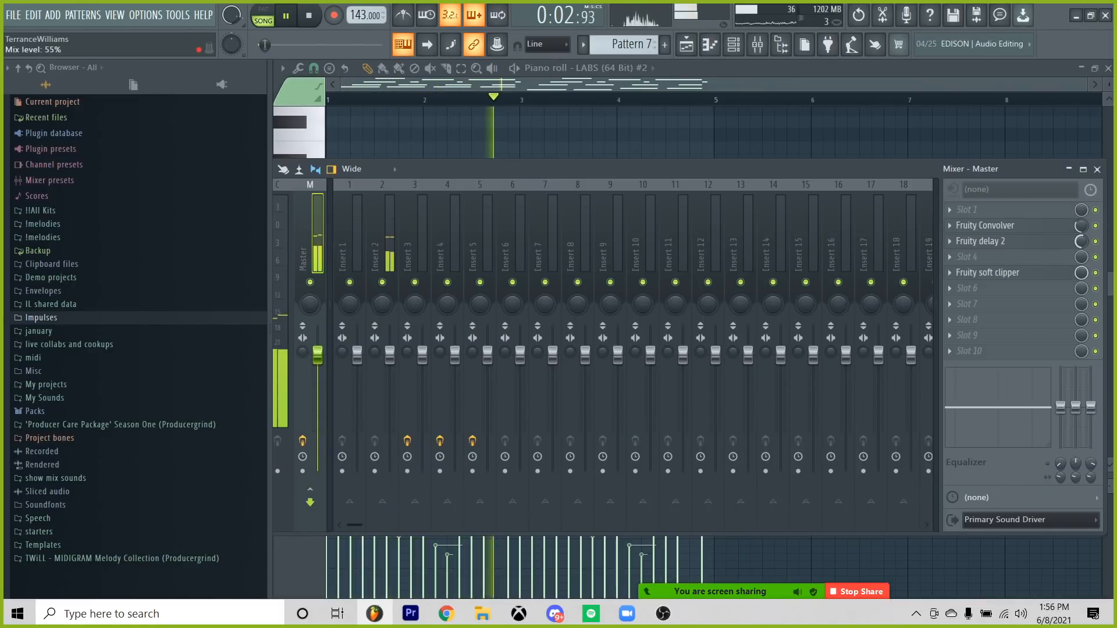
right_click(935, 152)
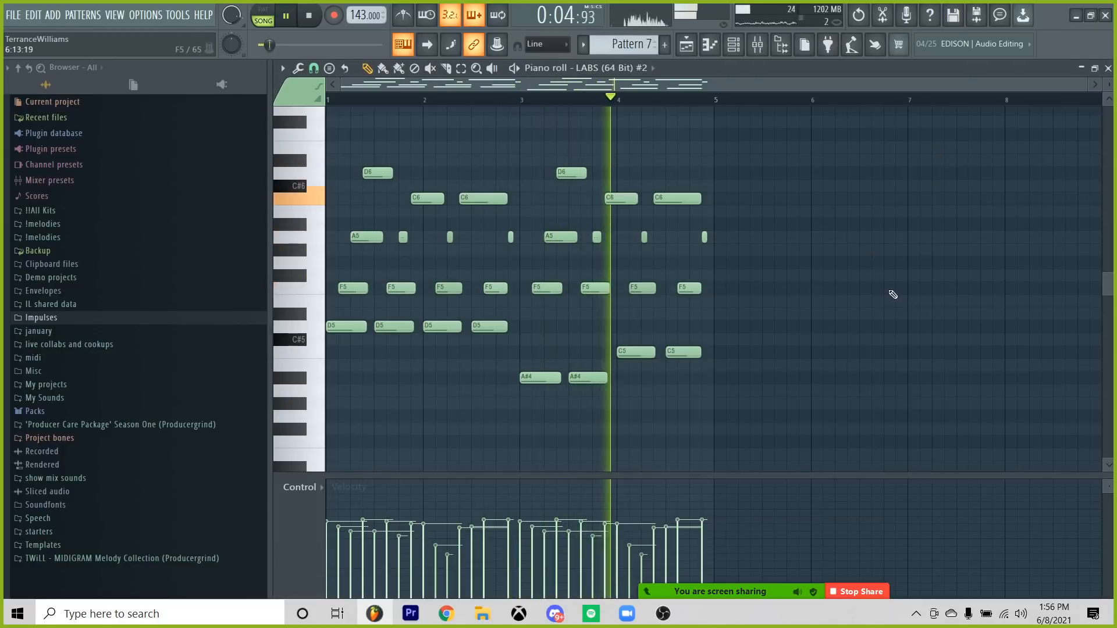
key("space")
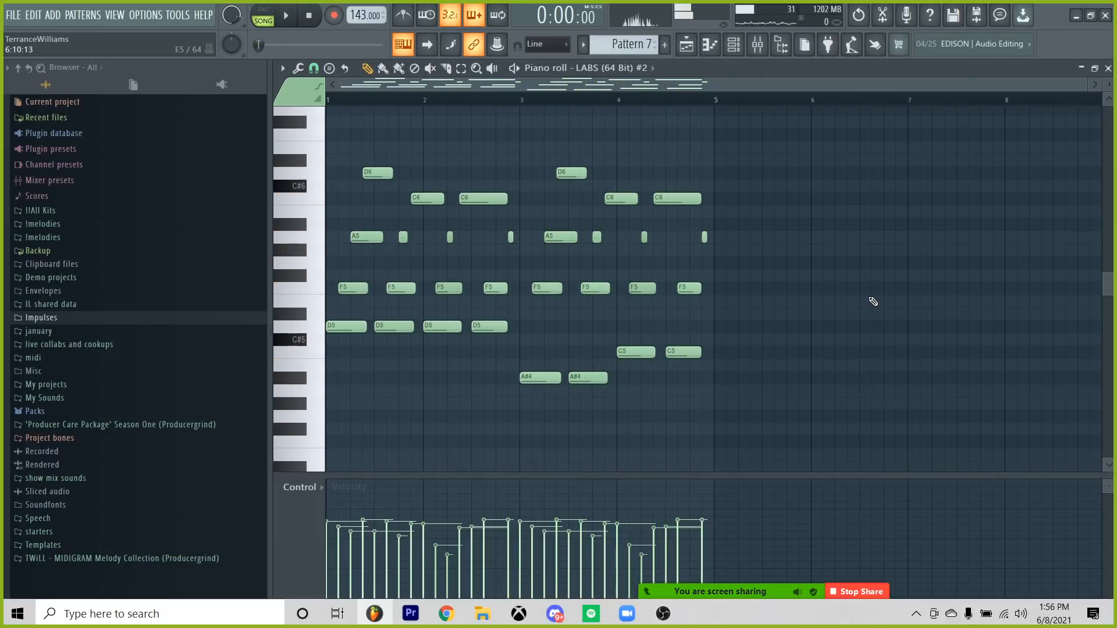
key("F7")
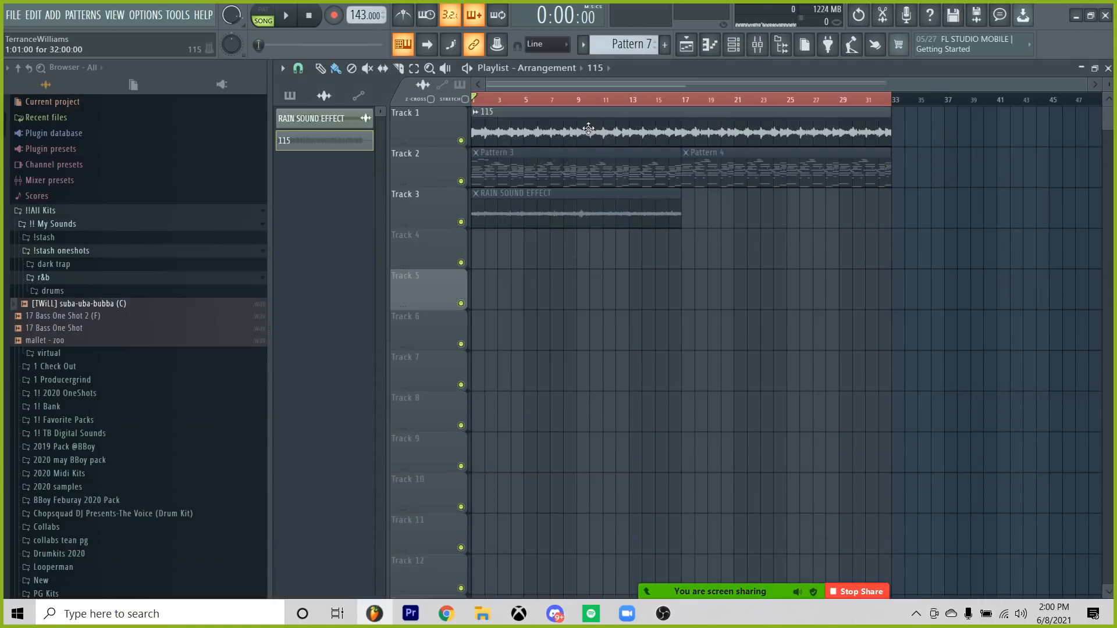
Review the effect chain on the Master channel in the mixer.
left_click(769, 47)
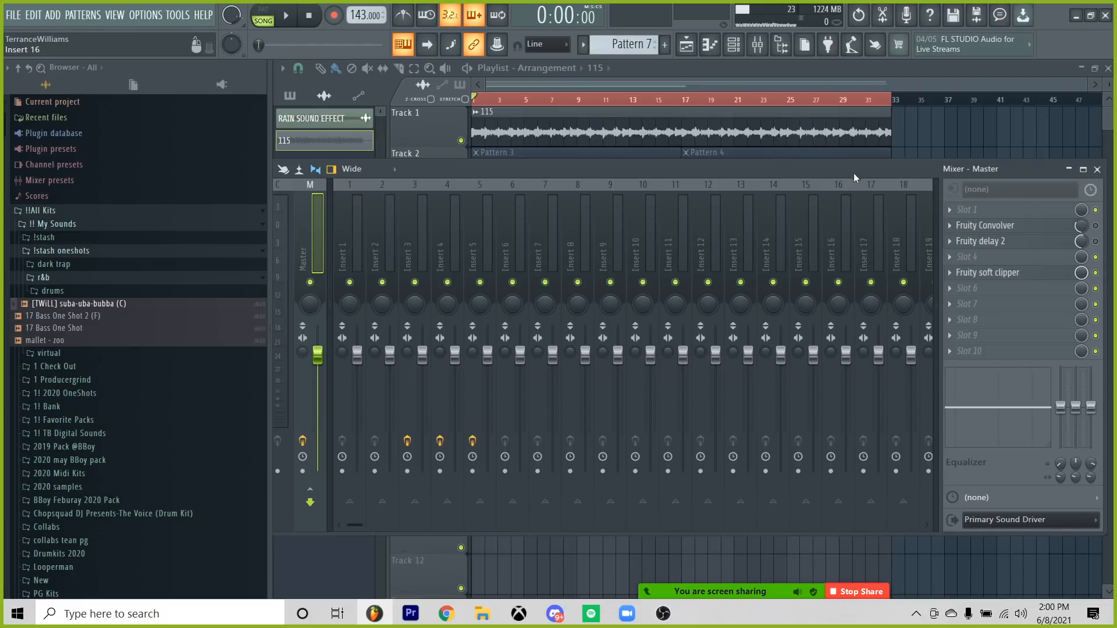
left_click_drag(854, 178, 816, 230)
left_click_drag(745, 225, 785, 190)
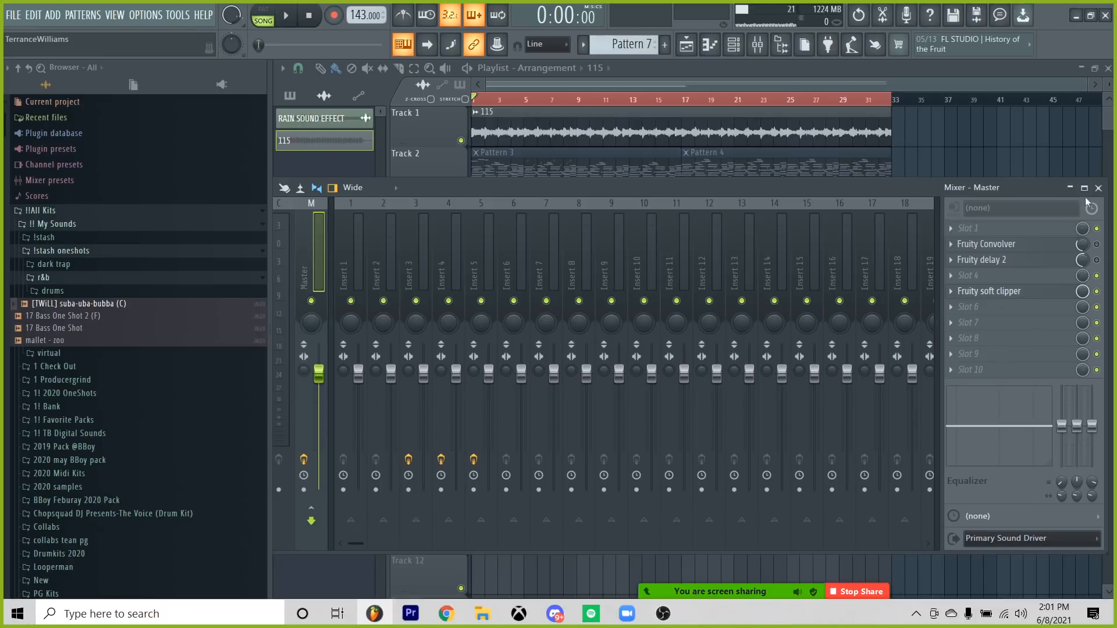
key("F9")
Check the time stretching mode in the 115 audio clip's channel settings and play the song.
double_click(798, 138)
left_click_drag(595, 205, 637, 238)
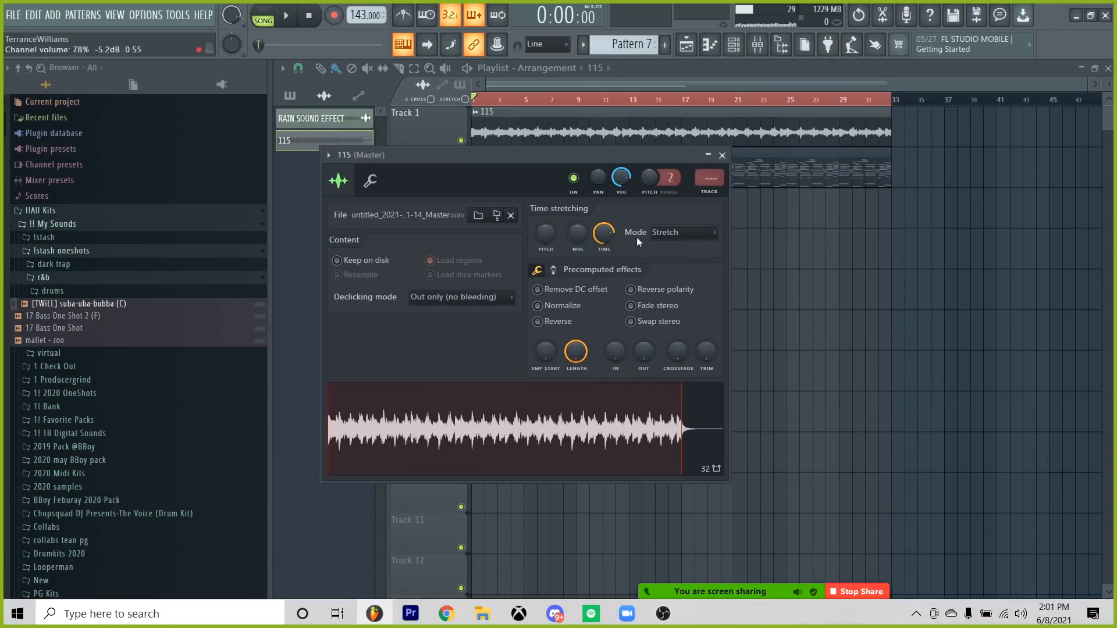
left_click(698, 236)
right_click(783, 240)
key("space")
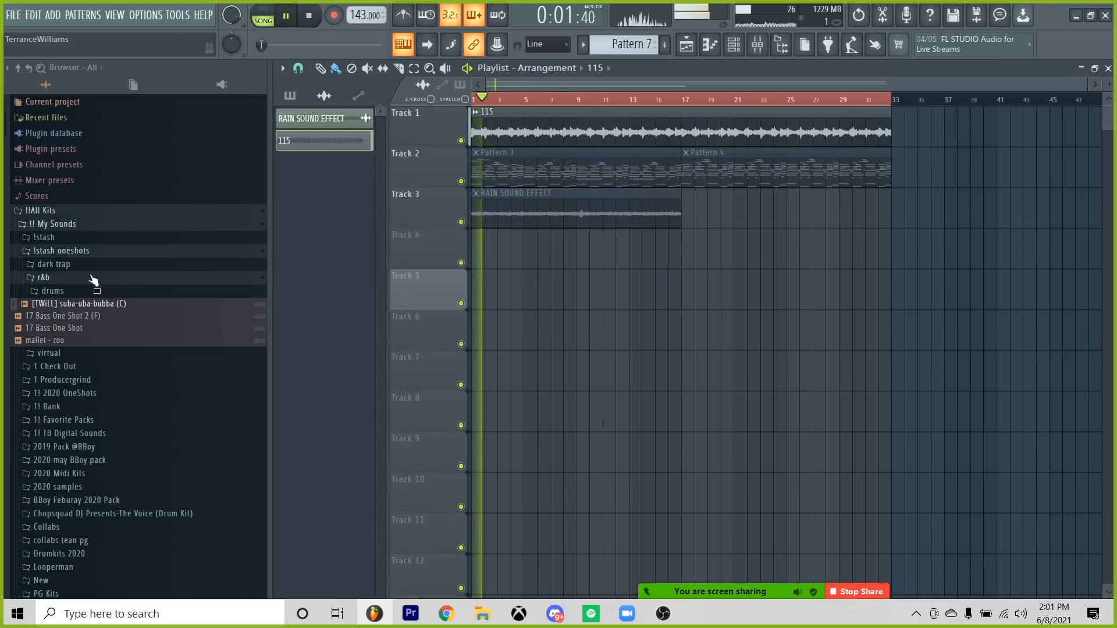
Collapse the r&b, !stash oneshots and !! My Sounds folders and the Current project section in the browser.
left_click(58, 277)
left_click(65, 251)
left_click(58, 224)
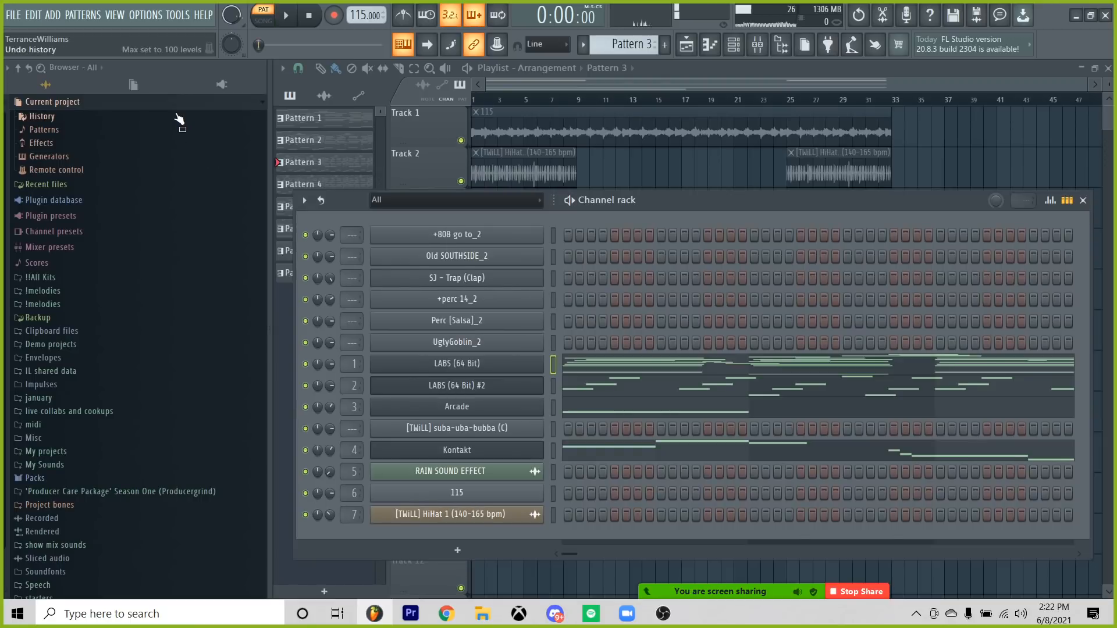
left_click(182, 103)
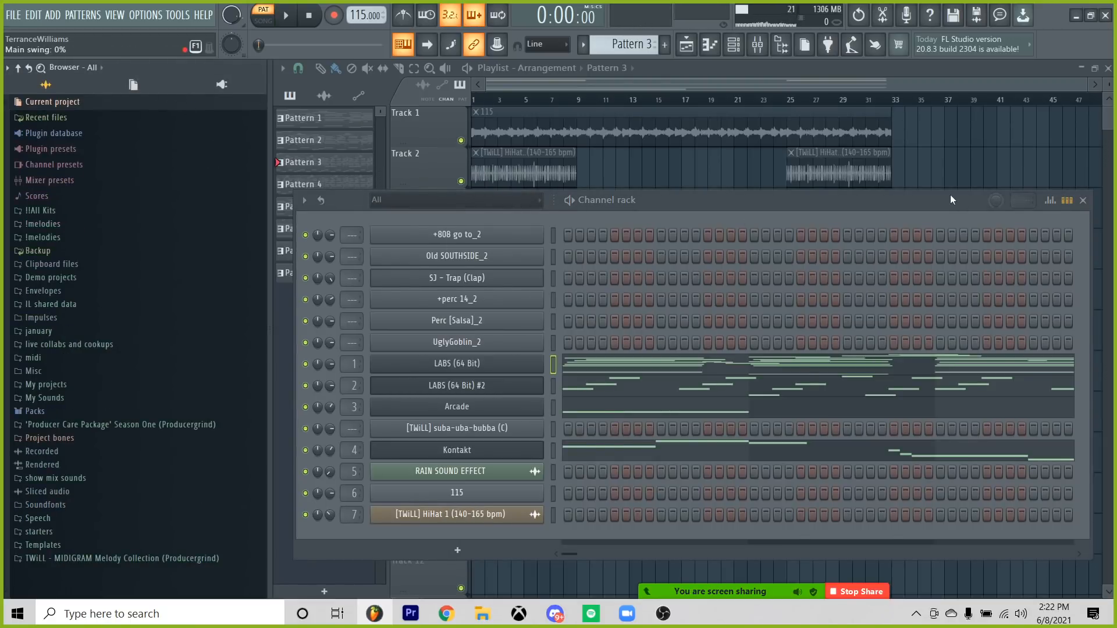
Close the channel rack and open the Fruity PanOMatic effect on mixer Insert 4 for viewing.
left_click_drag(933, 205, 939, 206)
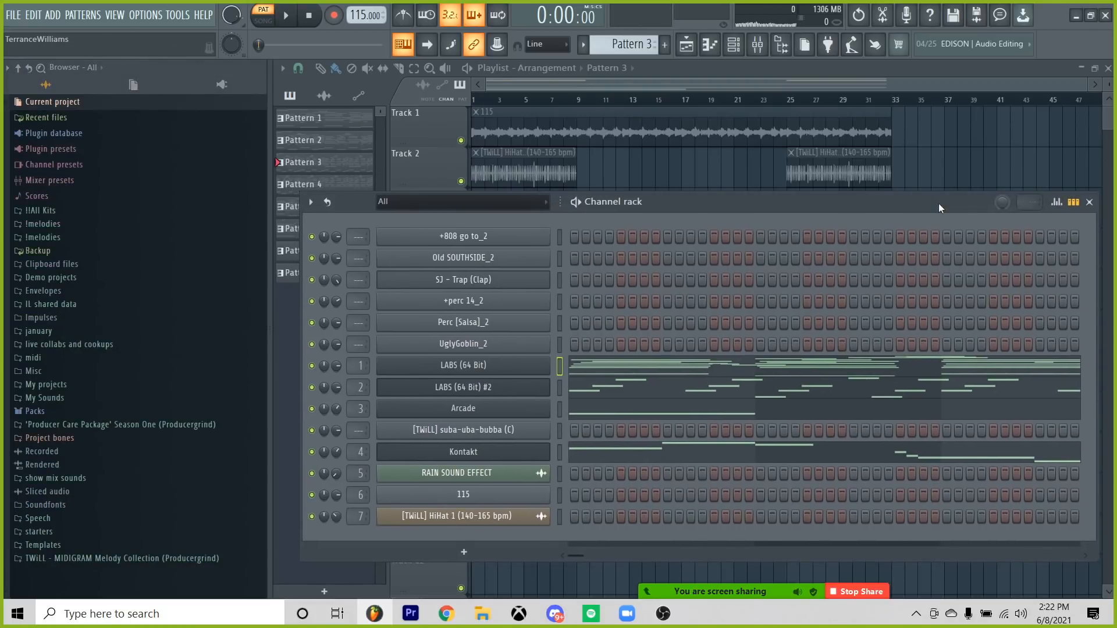
key("F6")
key("F6")
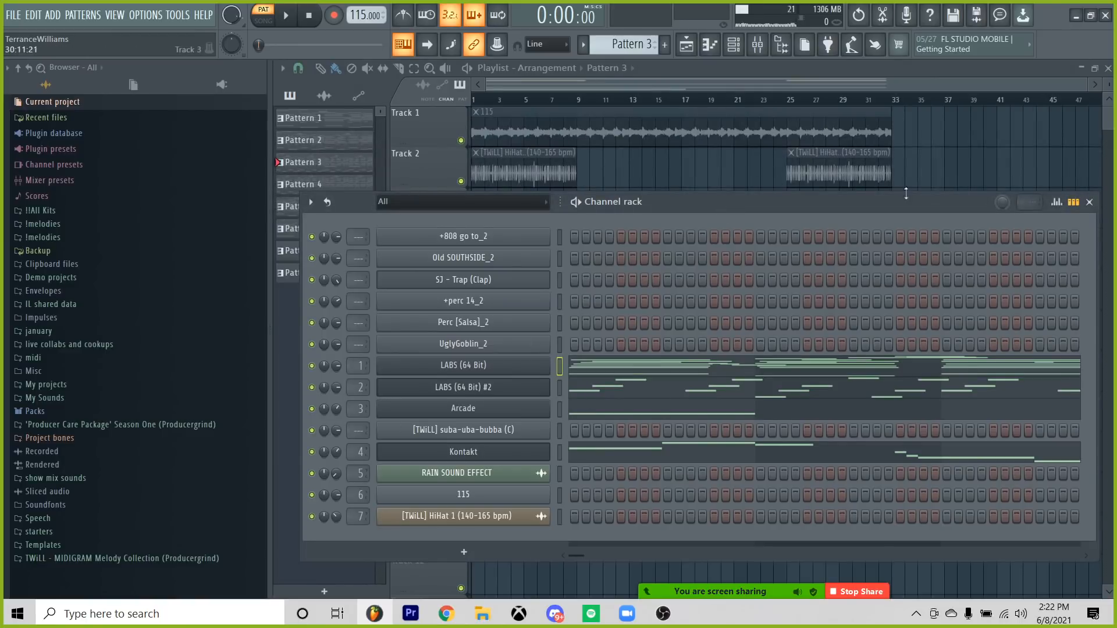
key("F6")
key("F9")
left_click(970, 316)
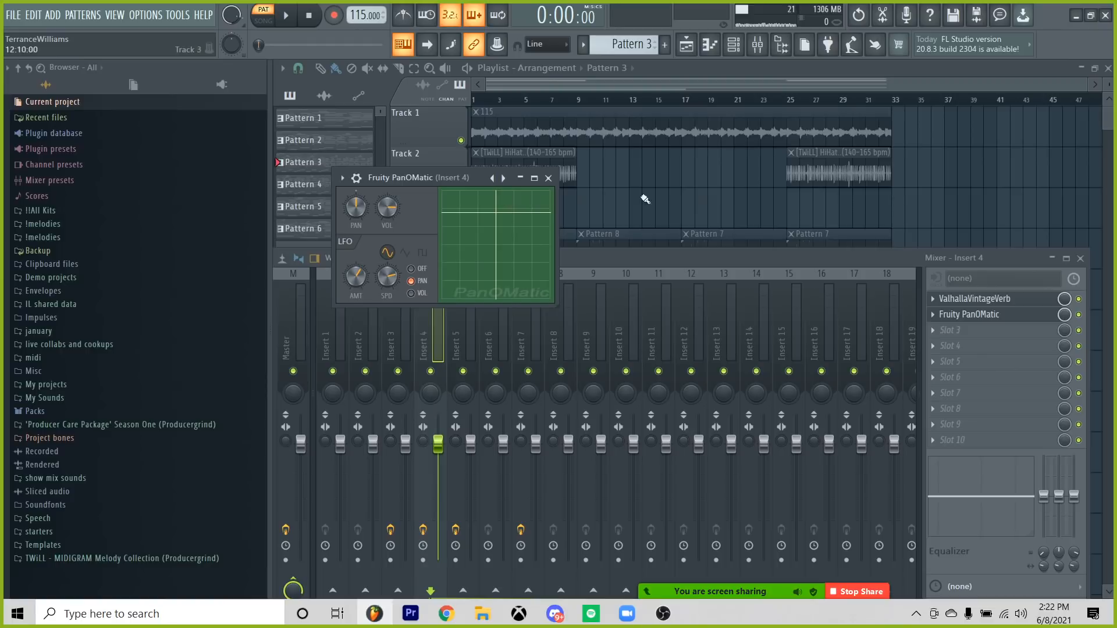
left_click_drag(479, 176, 539, 115)
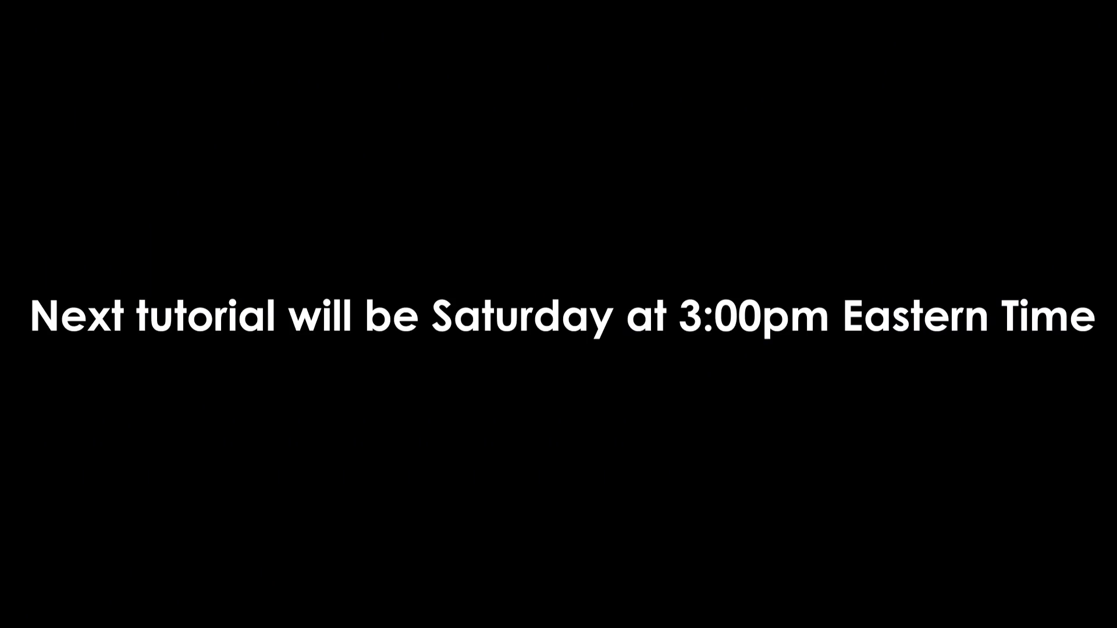